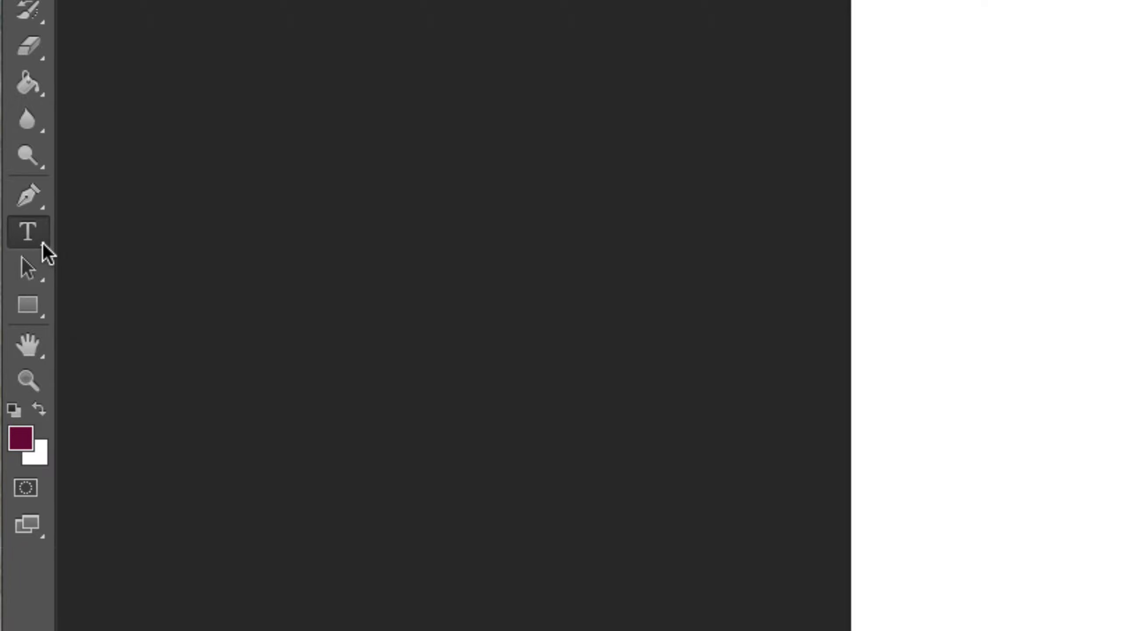
Add the horizontal text "type" near the top of the blank page with the Horizontal Type Tool and commit it.
{"action": "left_click", "coordinate": [43, 243]}
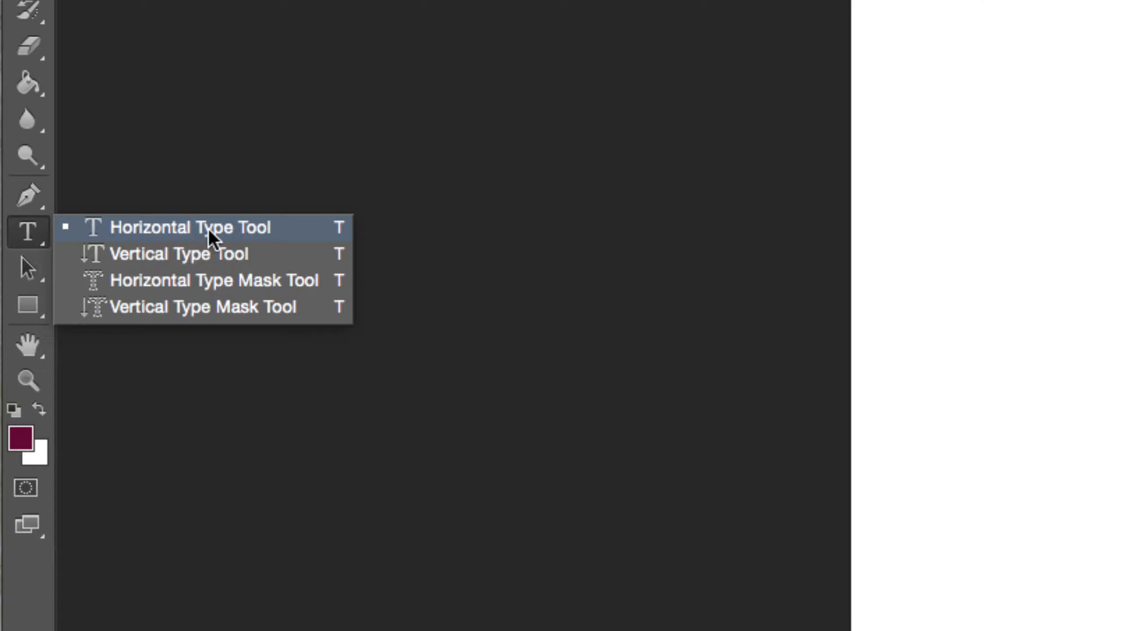
{"action": "left_click", "coordinate": [39, 232]}
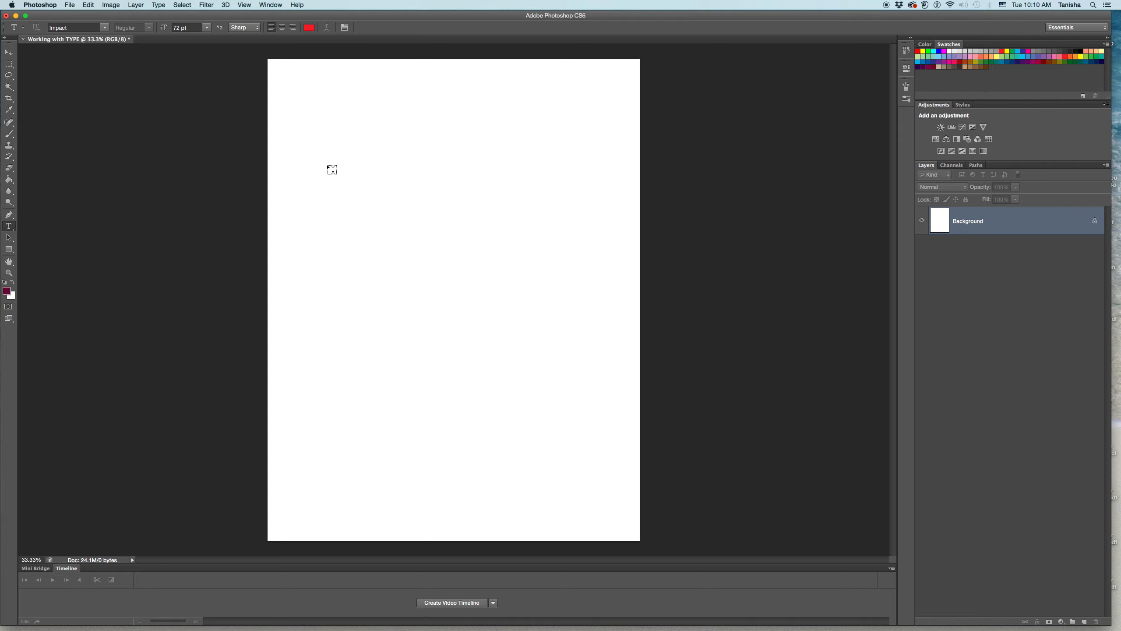
{"action": "left_click", "coordinate": [329, 116]}
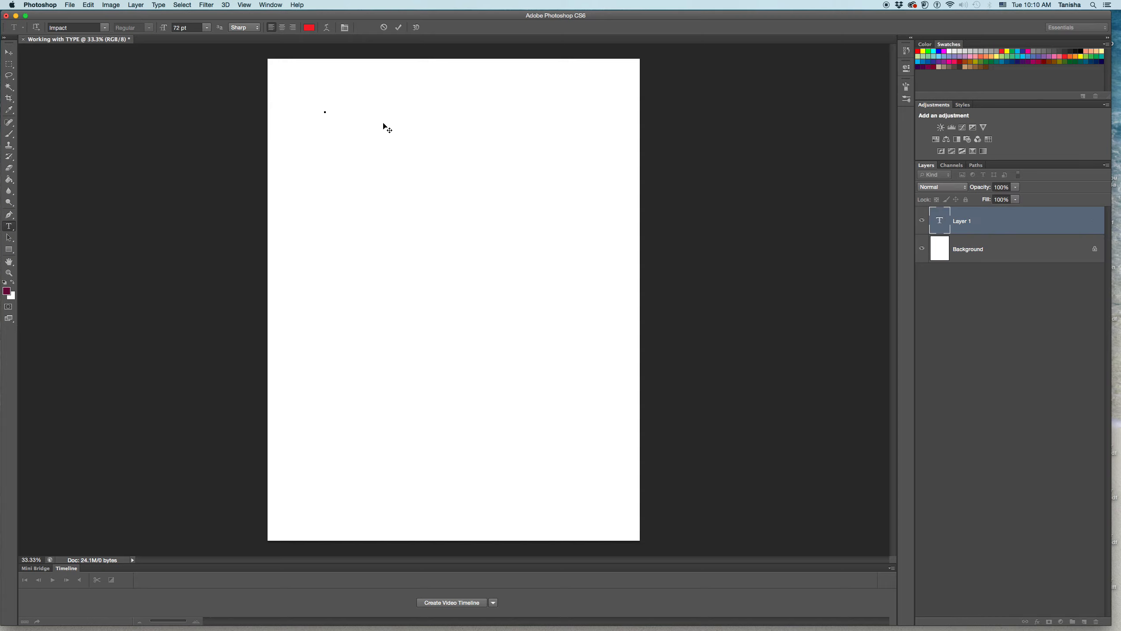
{"action": "type", "text": "type"}
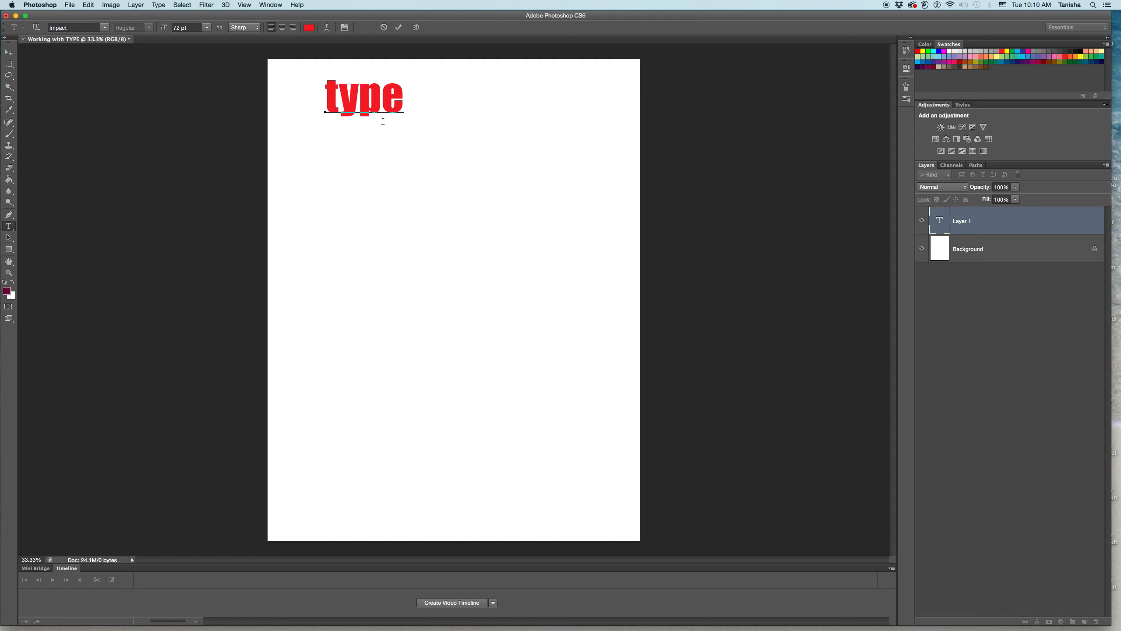
{"action": "left_click", "coordinate": [8, 52]}
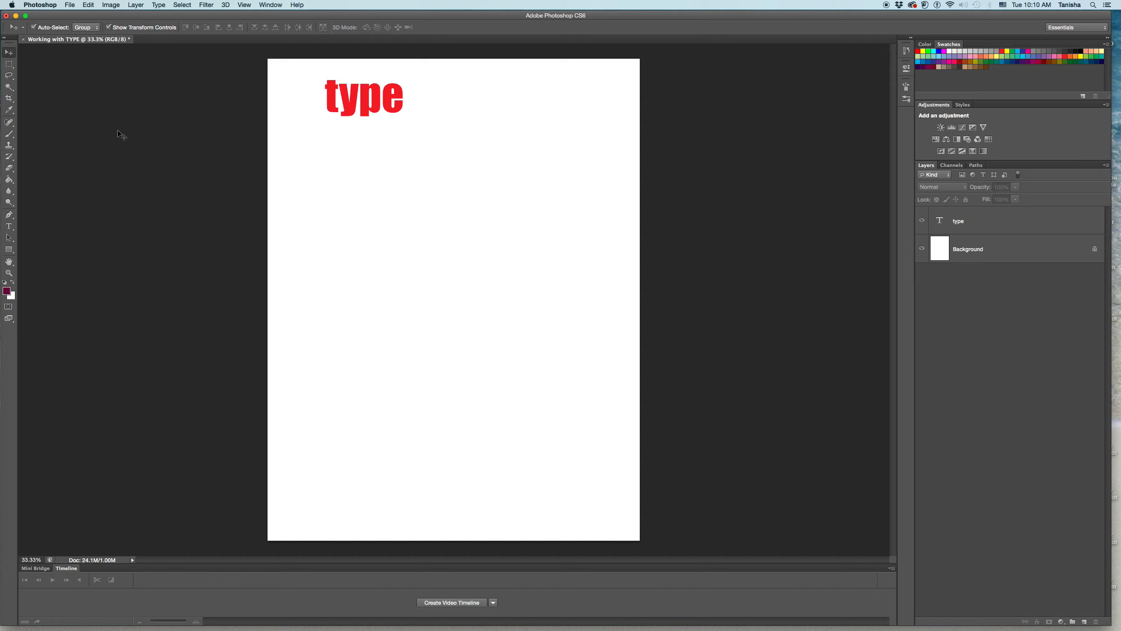
Add the text "type" running vertically beside the horizontal word with the Vertical Type Tool, and commit it.
{"action": "left_click", "coordinate": [9, 226]}
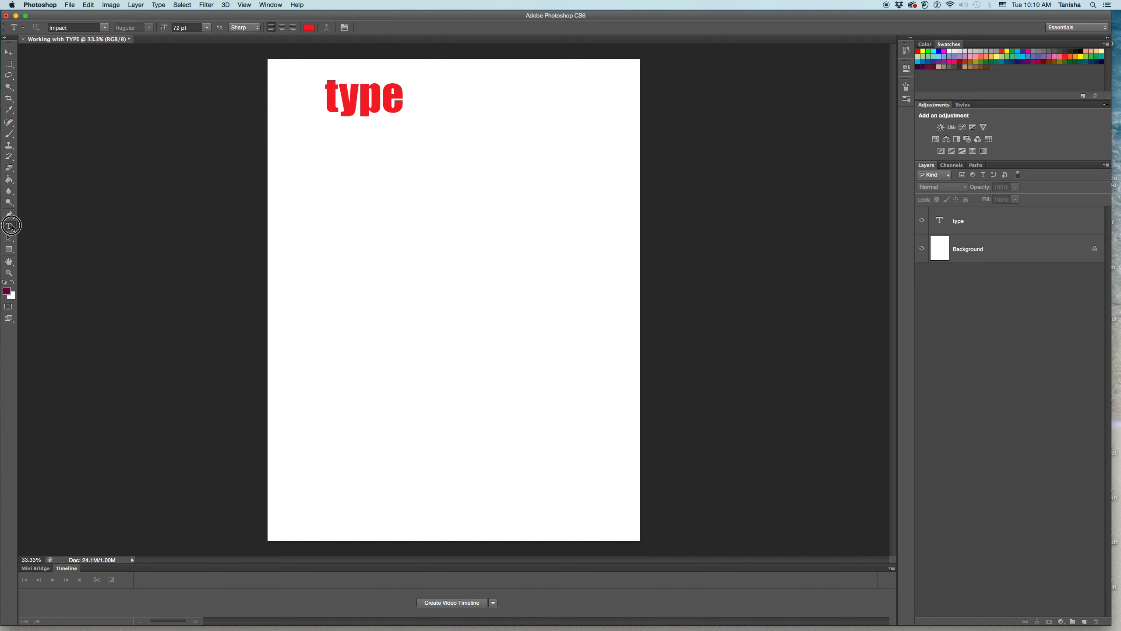
{"action": "left_click", "coordinate": [48, 232]}
{"action": "left_click", "coordinate": [525, 108]}
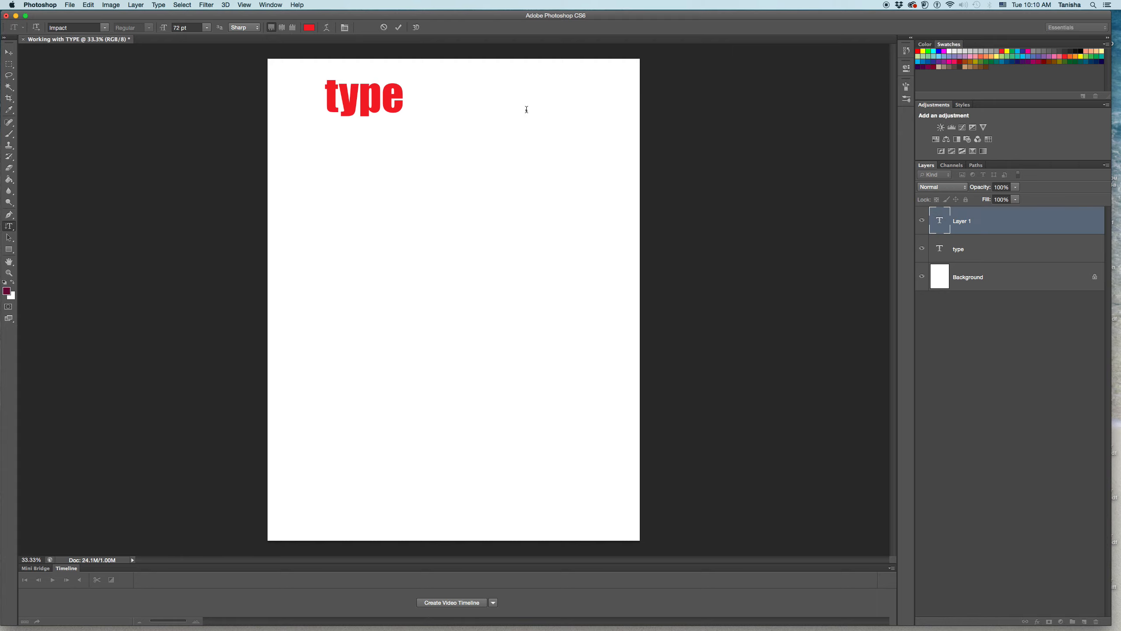
{"action": "type", "text": "type"}
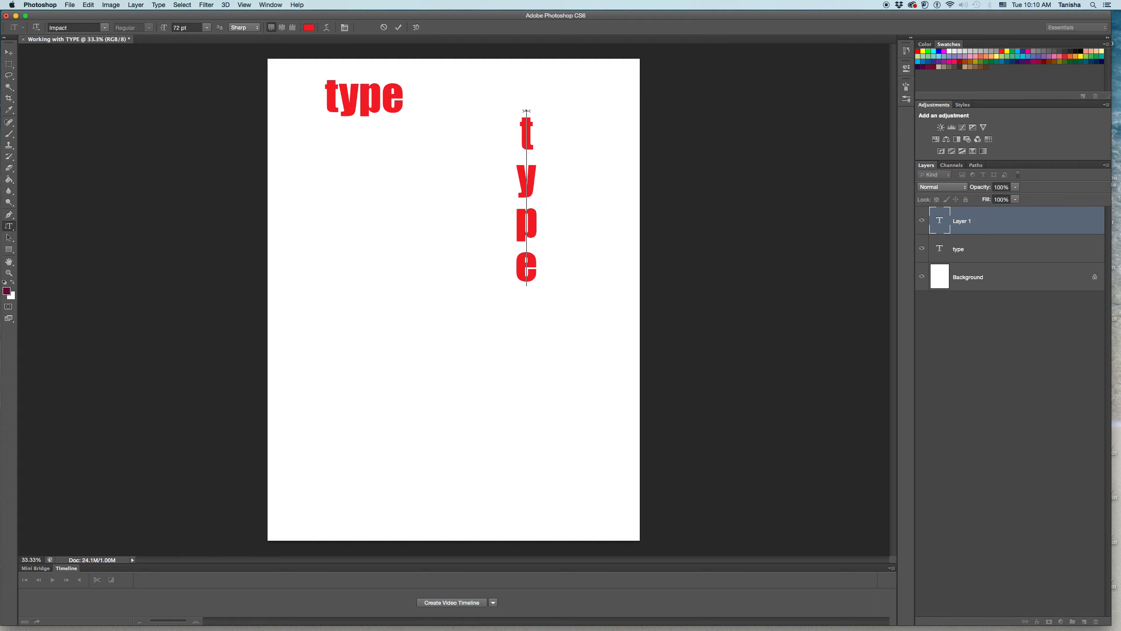
{"action": "left_click", "coordinate": [9, 52]}
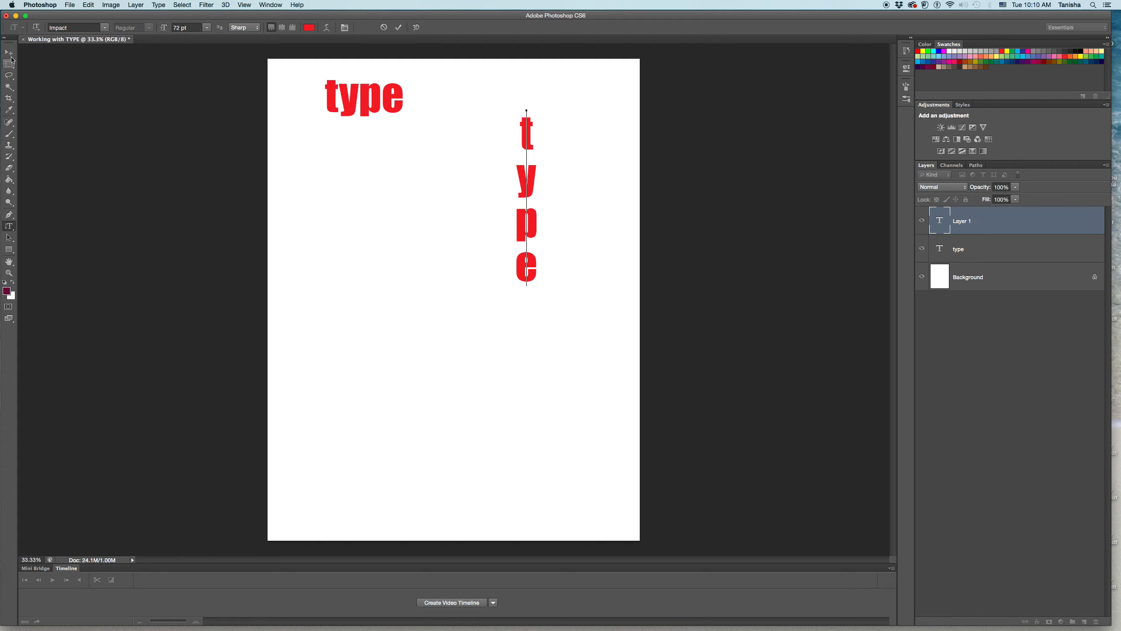
{"action": "left_click", "coordinate": [94, 122]}
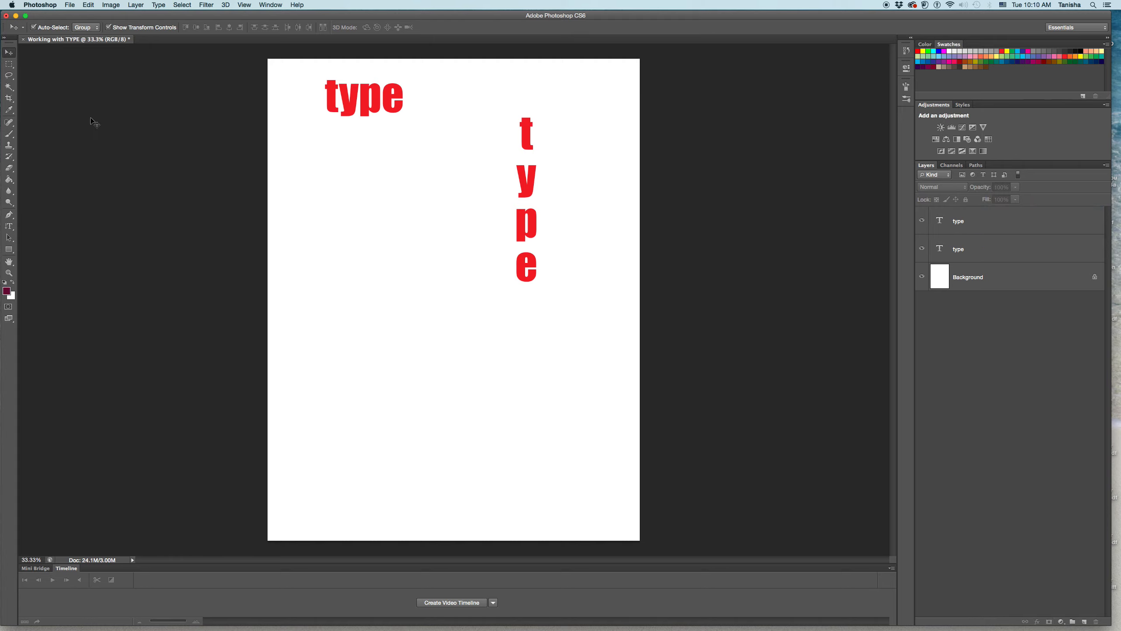
{"action": "left_click", "coordinate": [9, 226]}
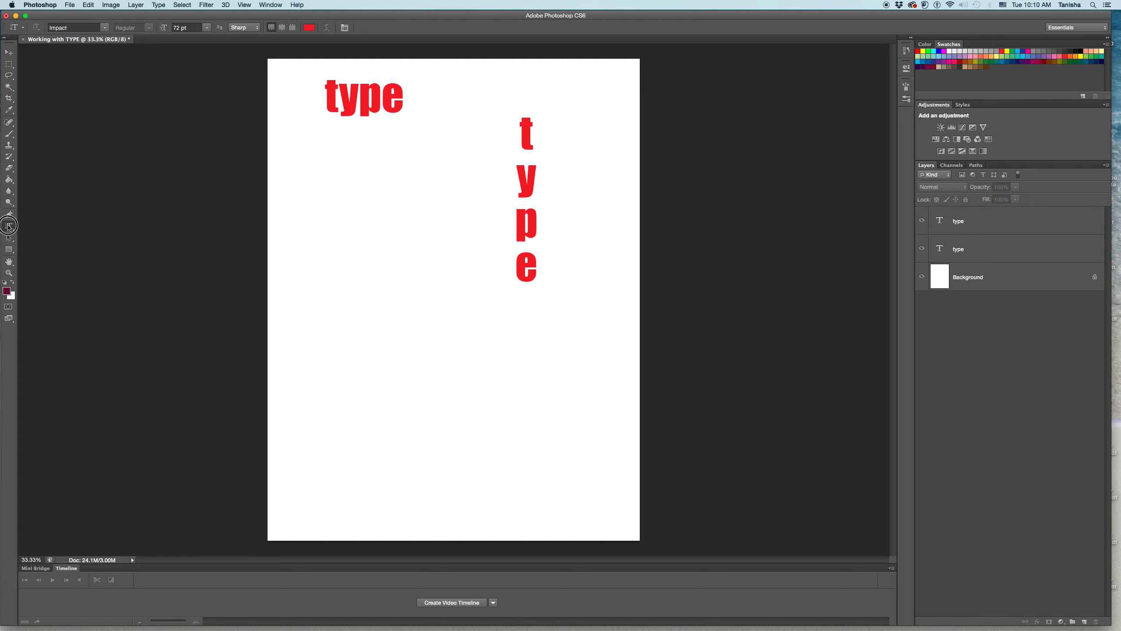
{"action": "left_click", "coordinate": [38, 224]}
{"action": "left_click", "coordinate": [10, 54]}
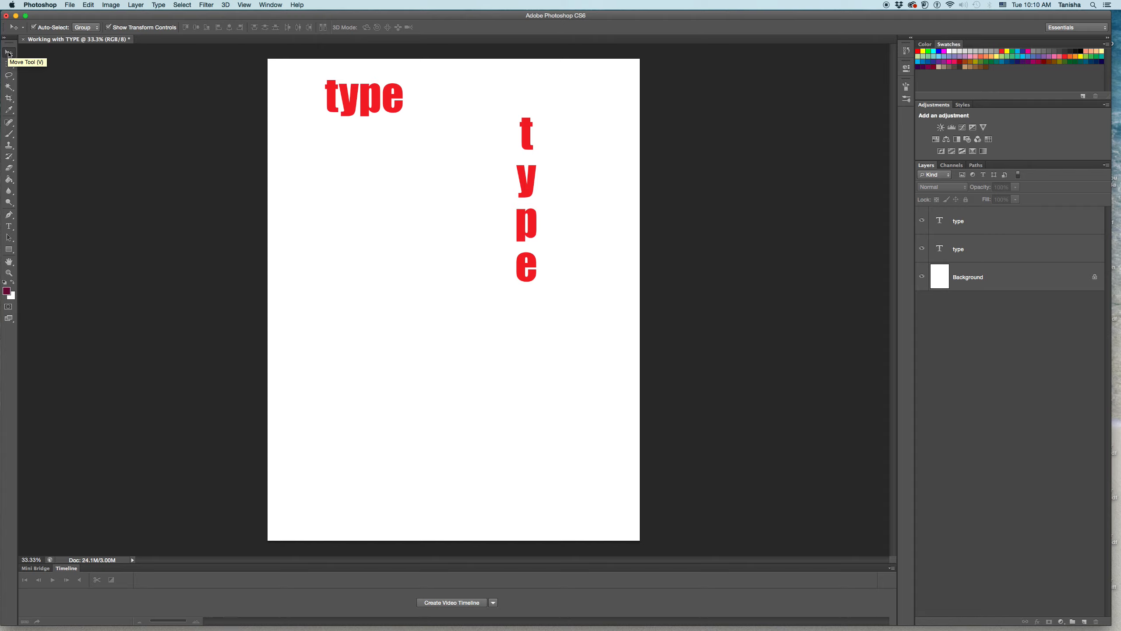
Select all letters of the horizontal word "type" and look through the available fonts and anti-aliasing options.
{"action": "left_click", "coordinate": [9, 226]}
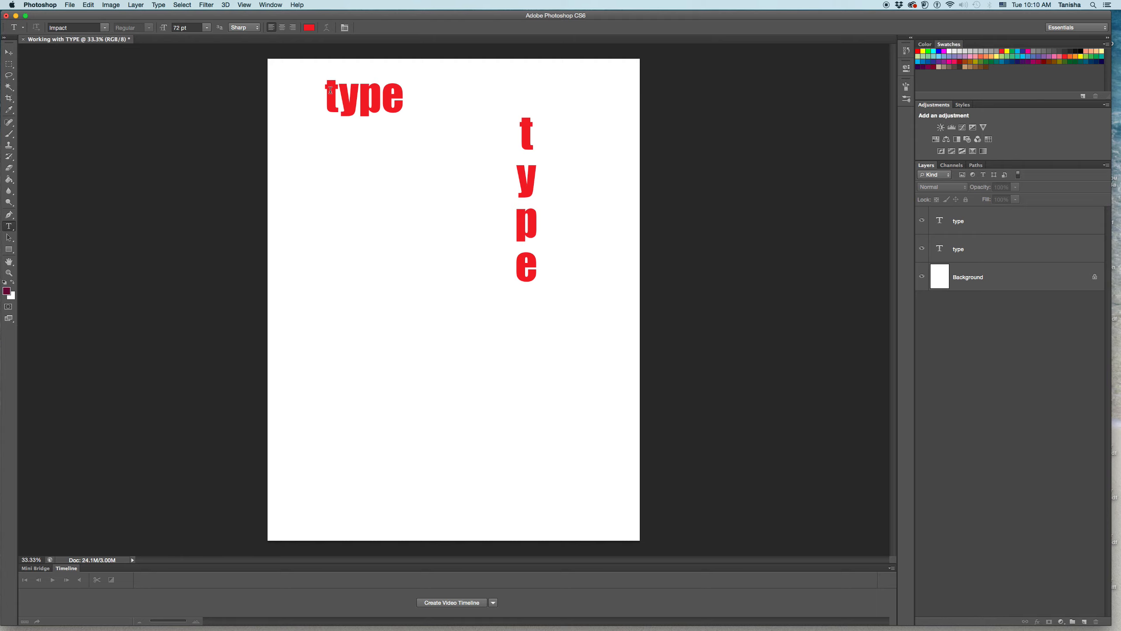
{"action": "left_click_drag", "start_coordinate": [330, 90], "coordinate": [416, 93]}
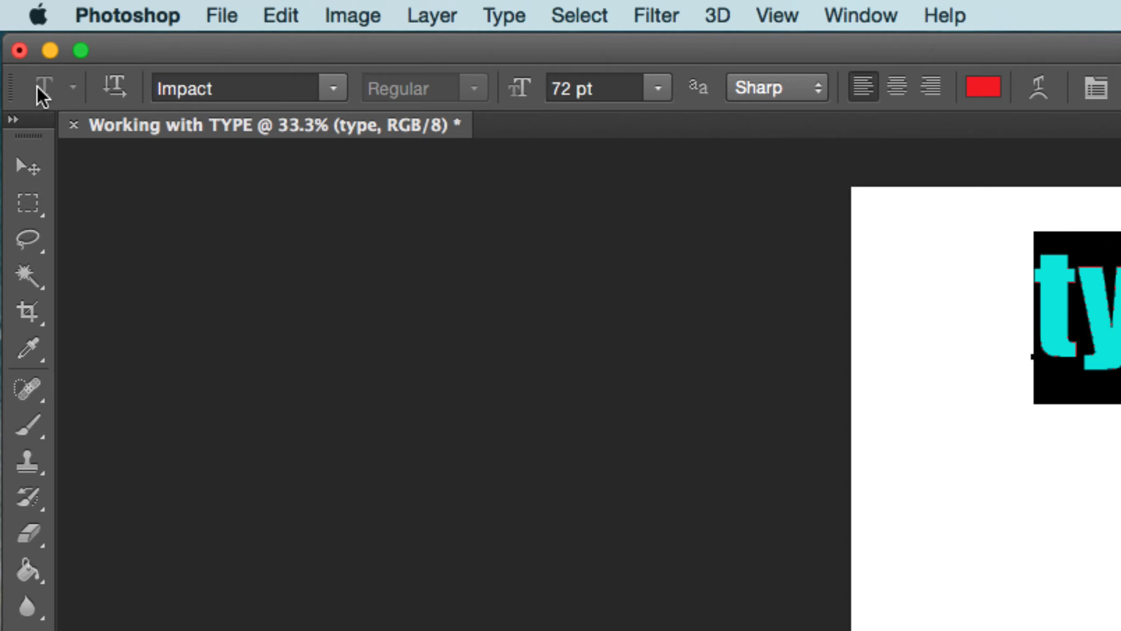
{"action": "left_click", "coordinate": [332, 89]}
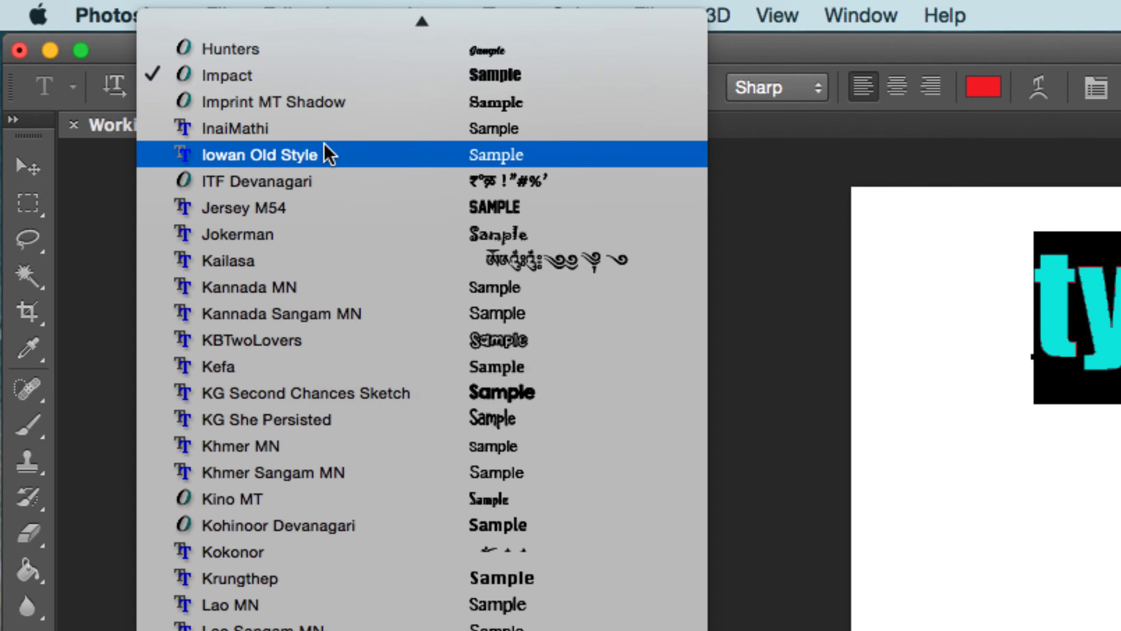
{"action": "left_click", "coordinate": [115, 53]}
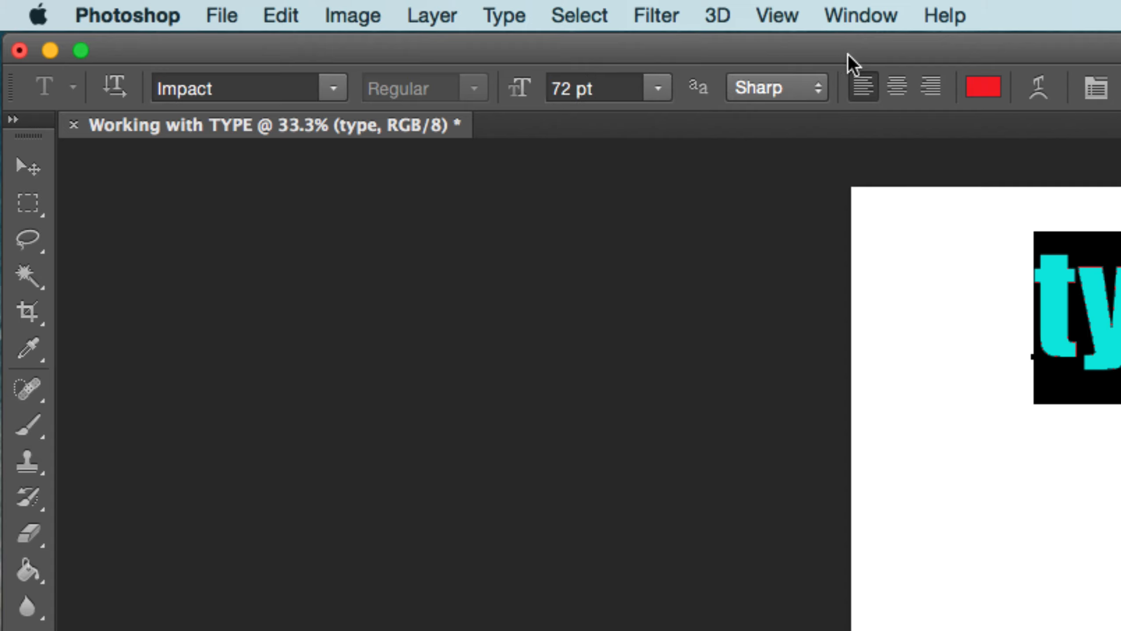
{"action": "left_click", "coordinate": [790, 95]}
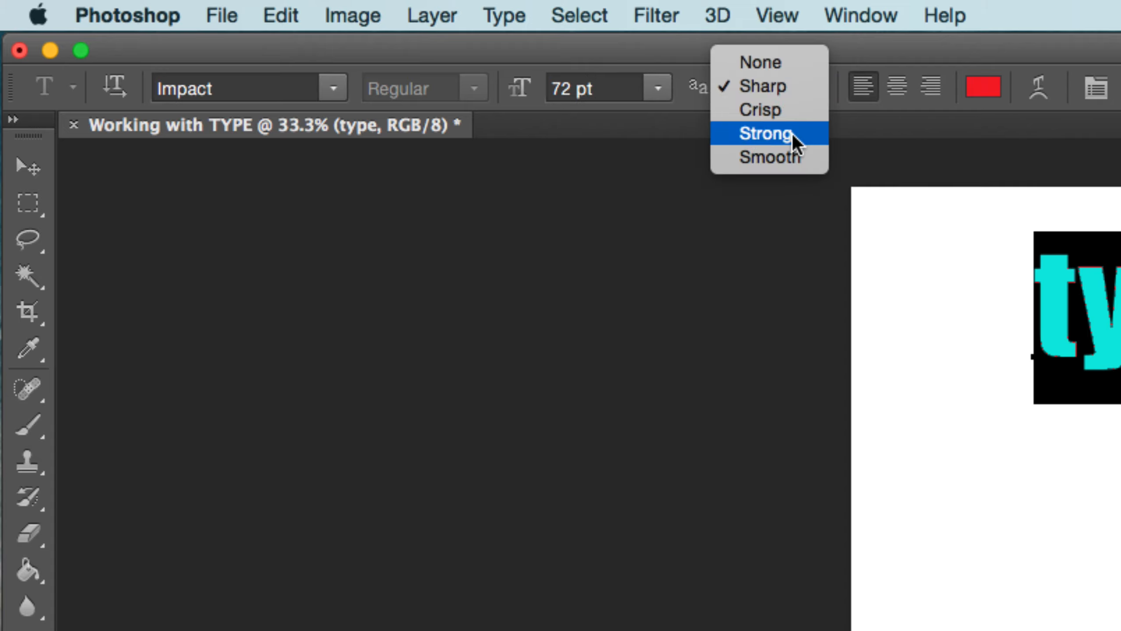
{"action": "left_click", "coordinate": [785, 90]}
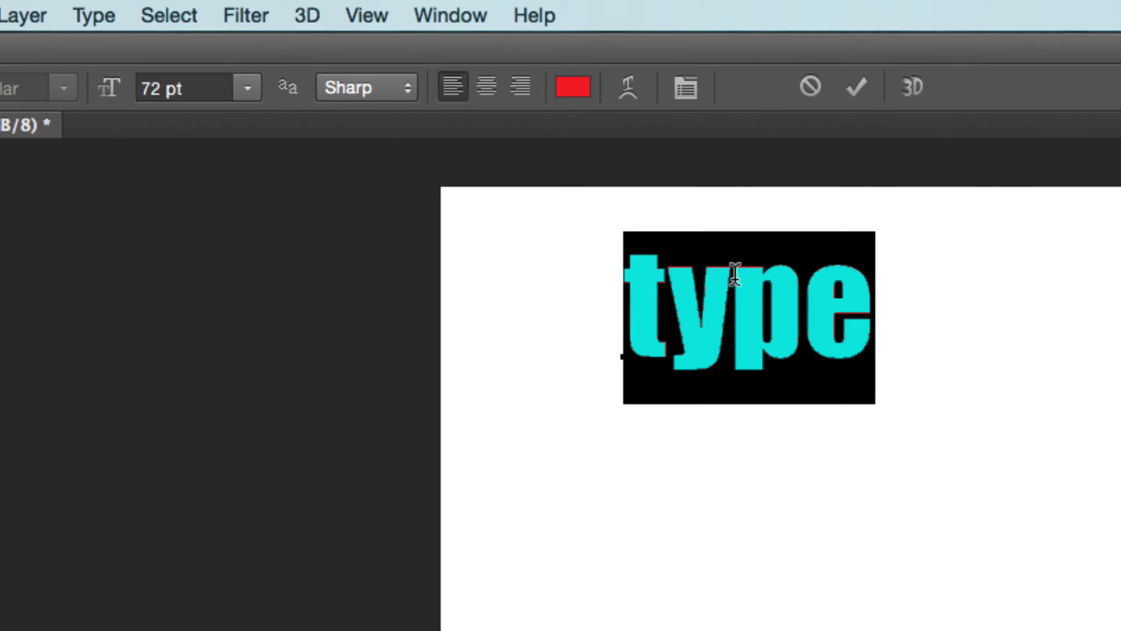
Change the horizontal word's text color to blue-violet 3f1ced and commit the edit.
{"action": "left_click", "coordinate": [575, 91]}
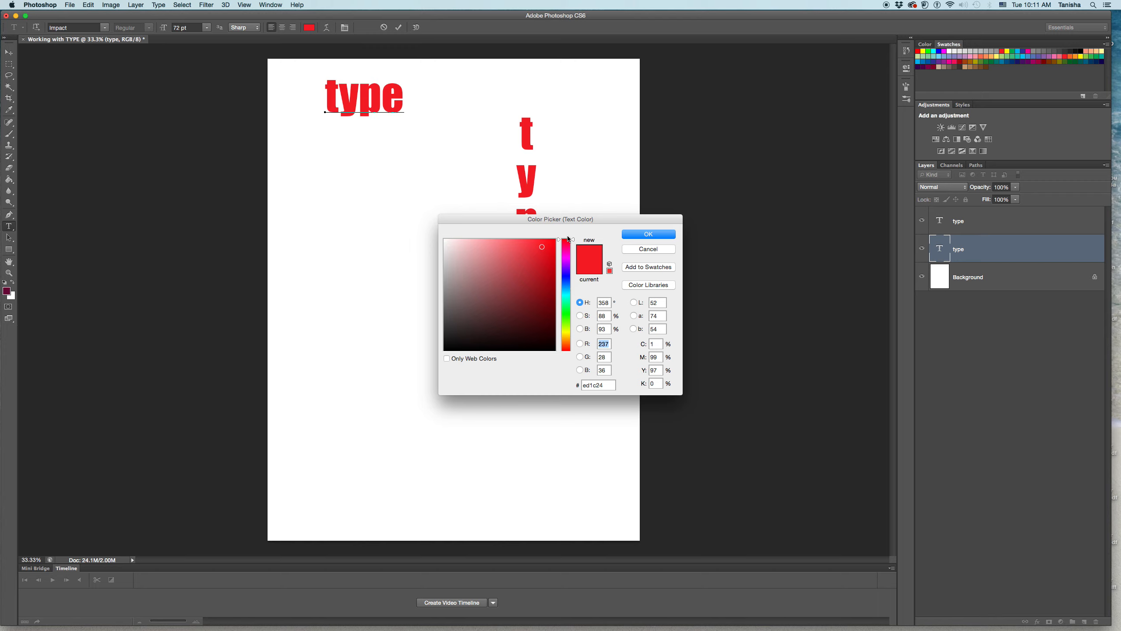
{"action": "left_click_drag", "start_coordinate": [569, 241], "coordinate": [573, 274]}
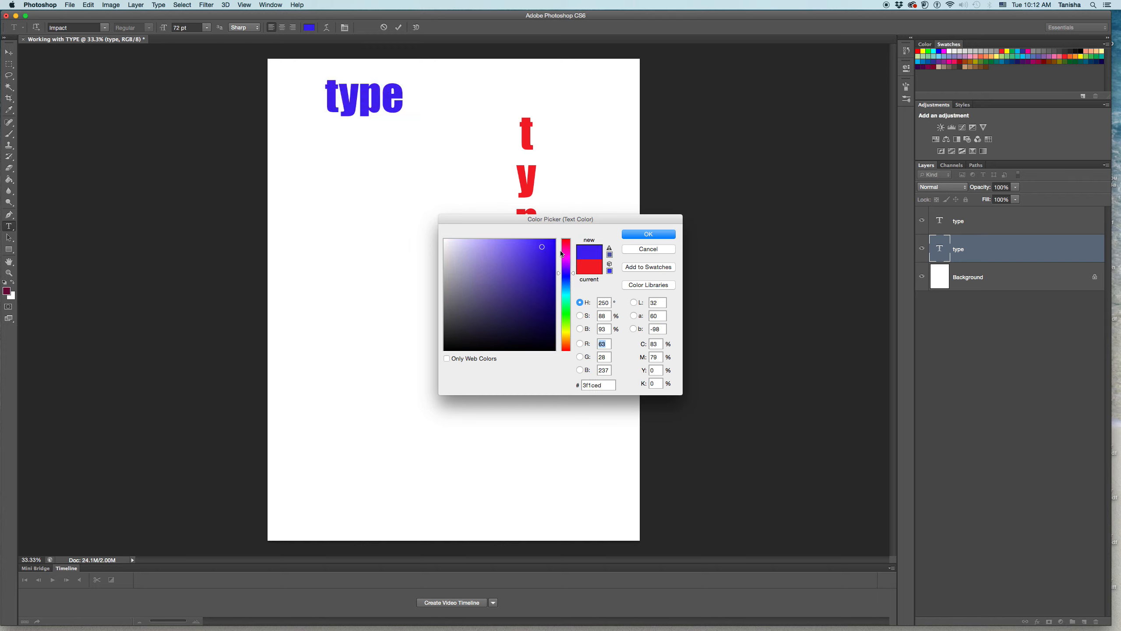
{"action": "left_click", "coordinate": [657, 237]}
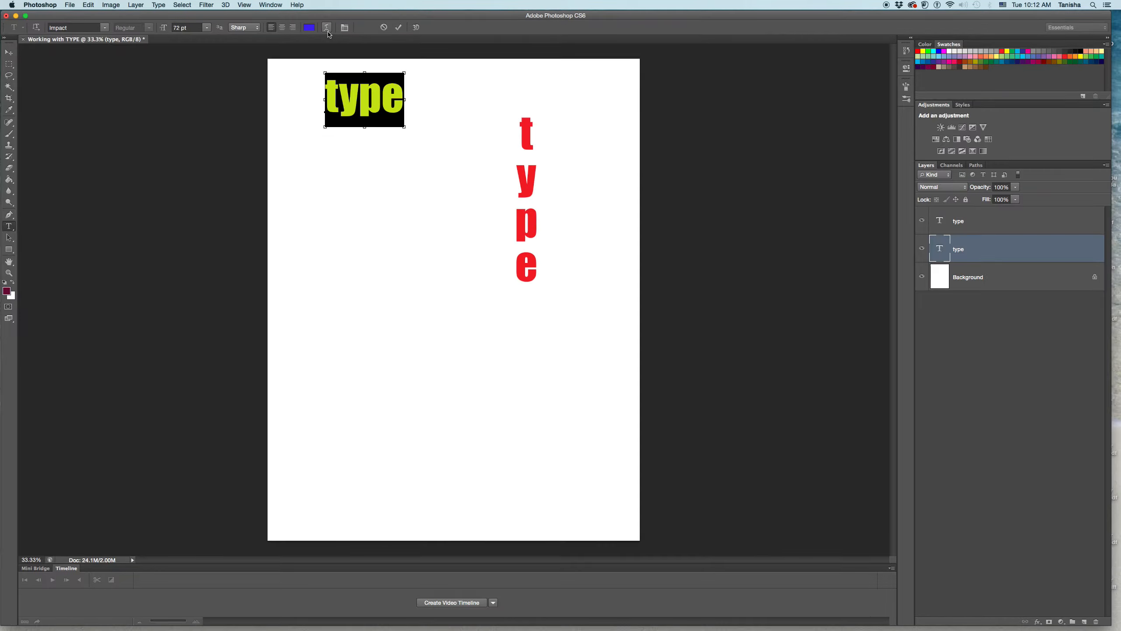
{"action": "left_click", "coordinate": [9, 53]}
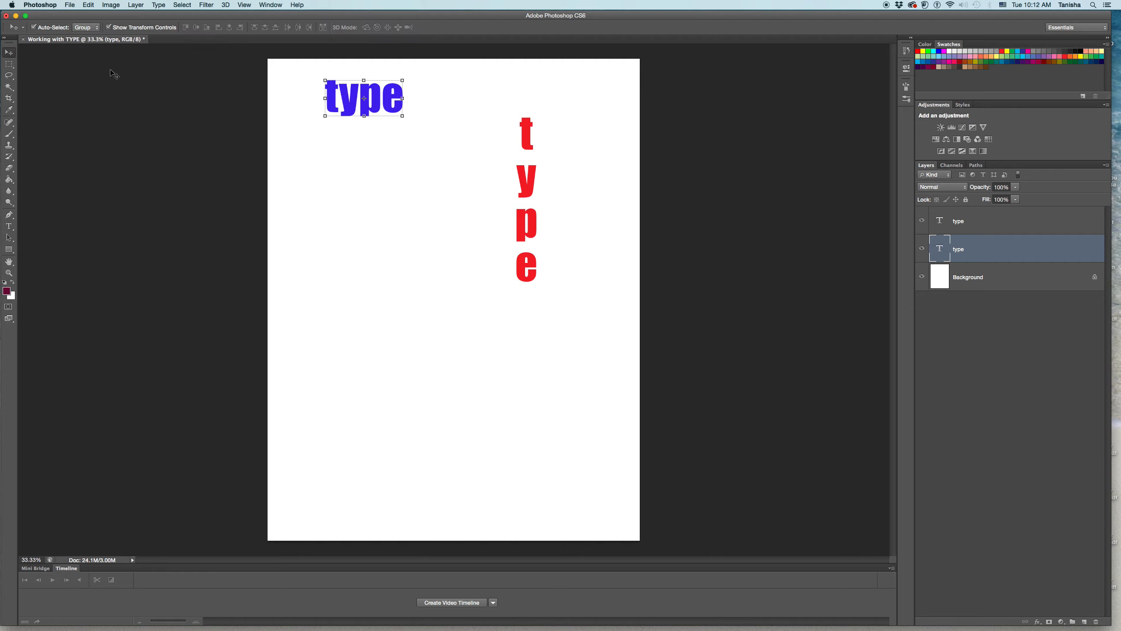
Show the Character settings for the blue "type" layer, set its font to Helvetica and review the available font styles.
{"action": "left_click", "coordinate": [11, 227]}
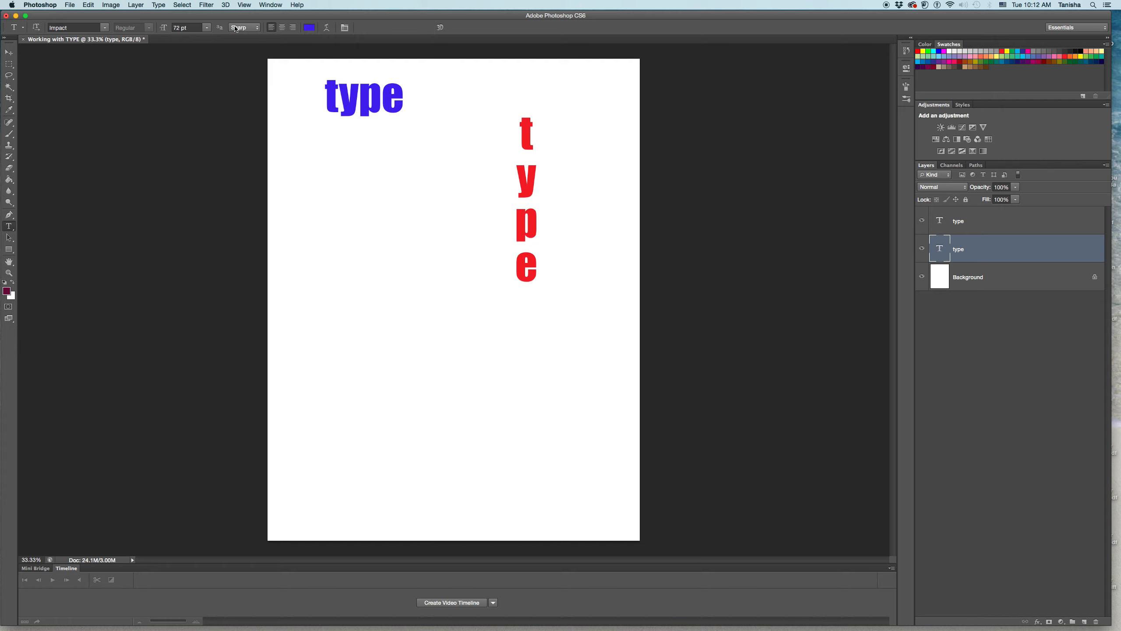
{"action": "left_click", "coordinate": [271, 6]}
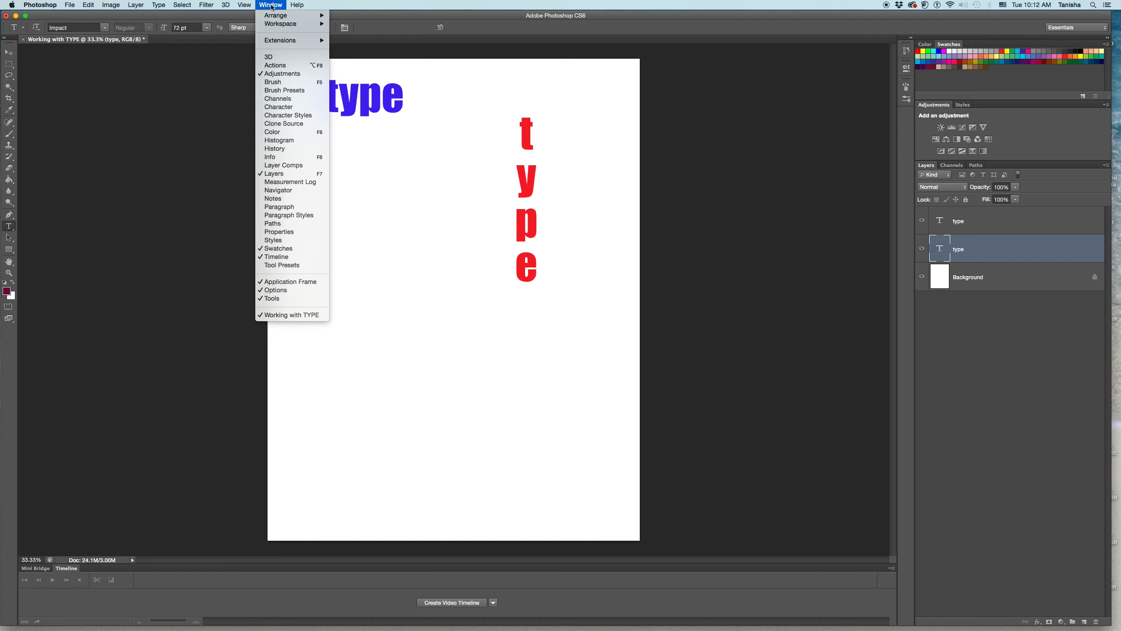
{"action": "left_click", "coordinate": [292, 109]}
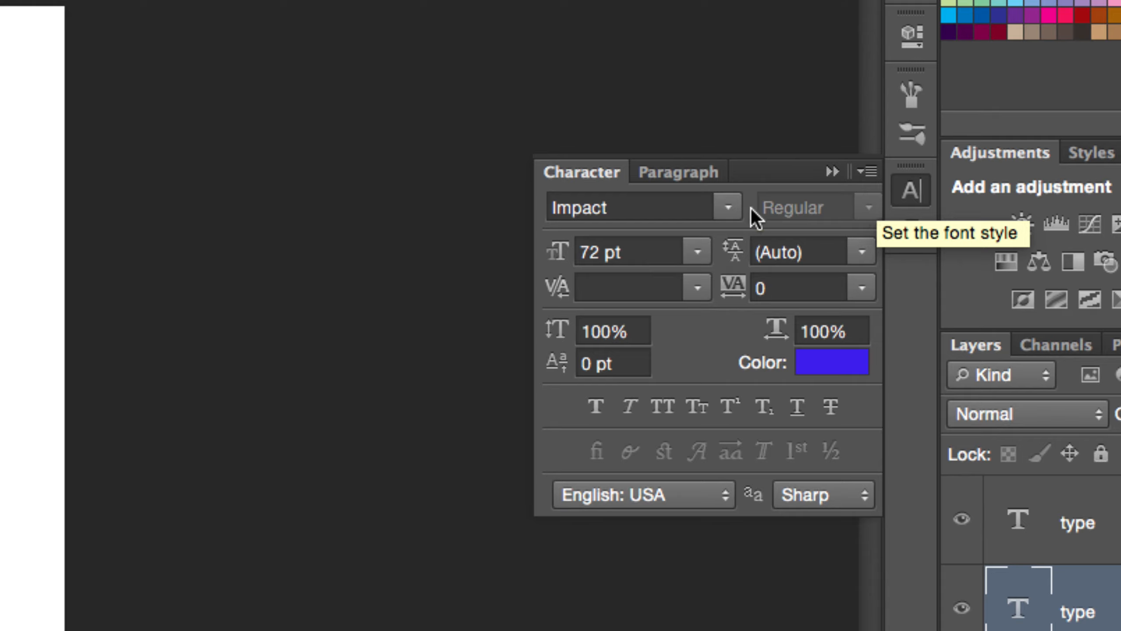
{"action": "left_click", "coordinate": [728, 207]}
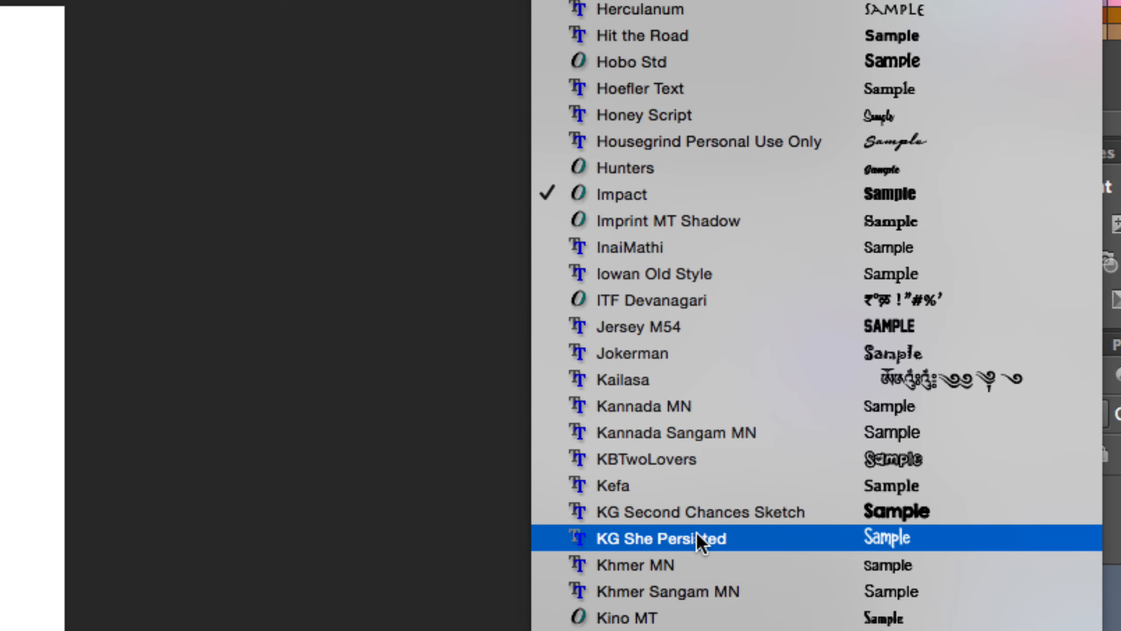
{"action": "left_click", "coordinate": [731, 18]}
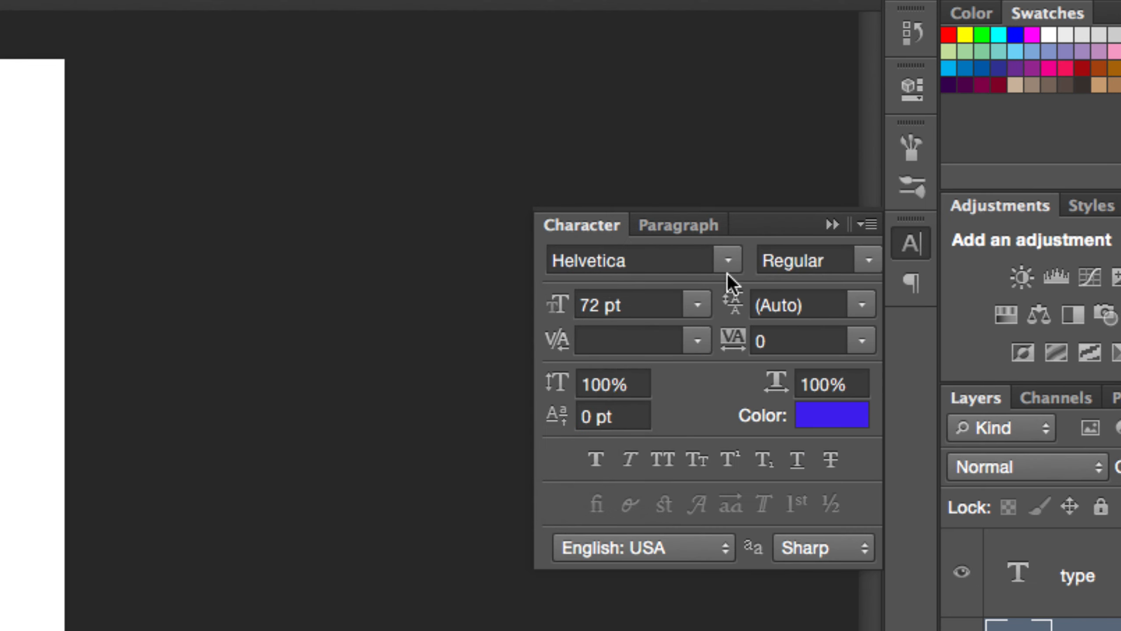
{"action": "left_click", "coordinate": [861, 263]}
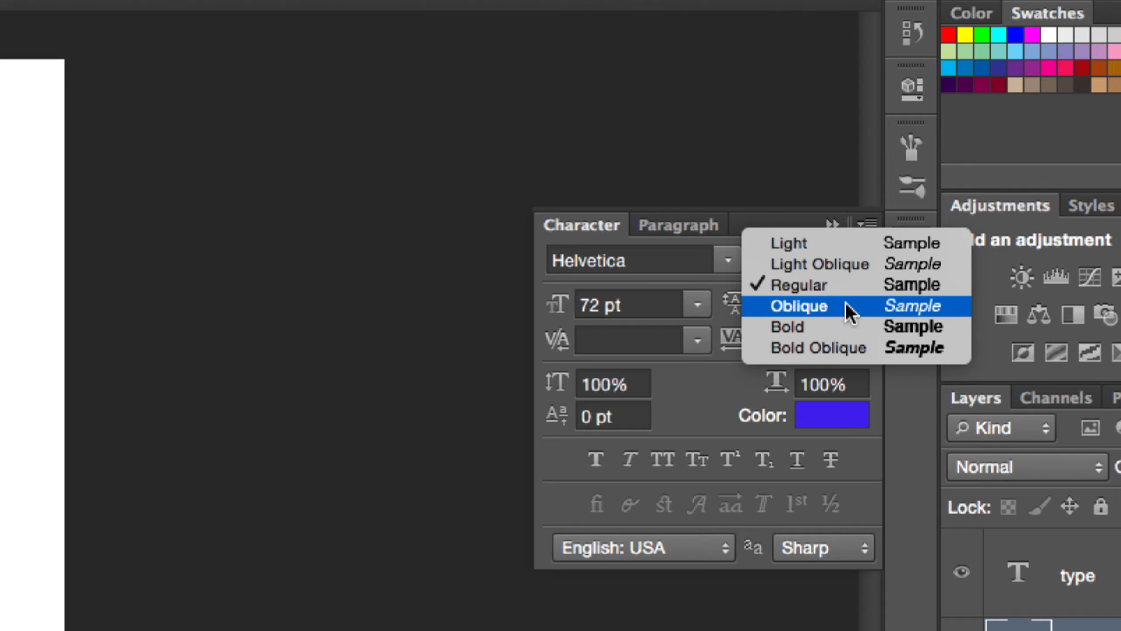
{"action": "left_click", "coordinate": [749, 222]}
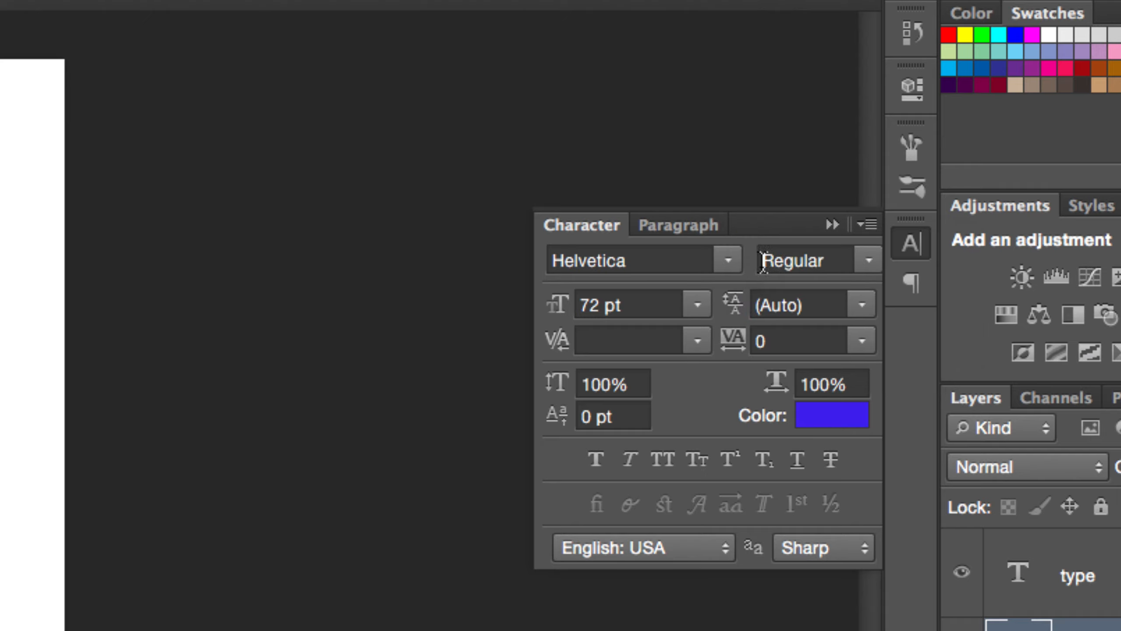
Set the font size of the blue "type" text to 172 pt.
{"action": "left_click", "coordinate": [697, 305]}
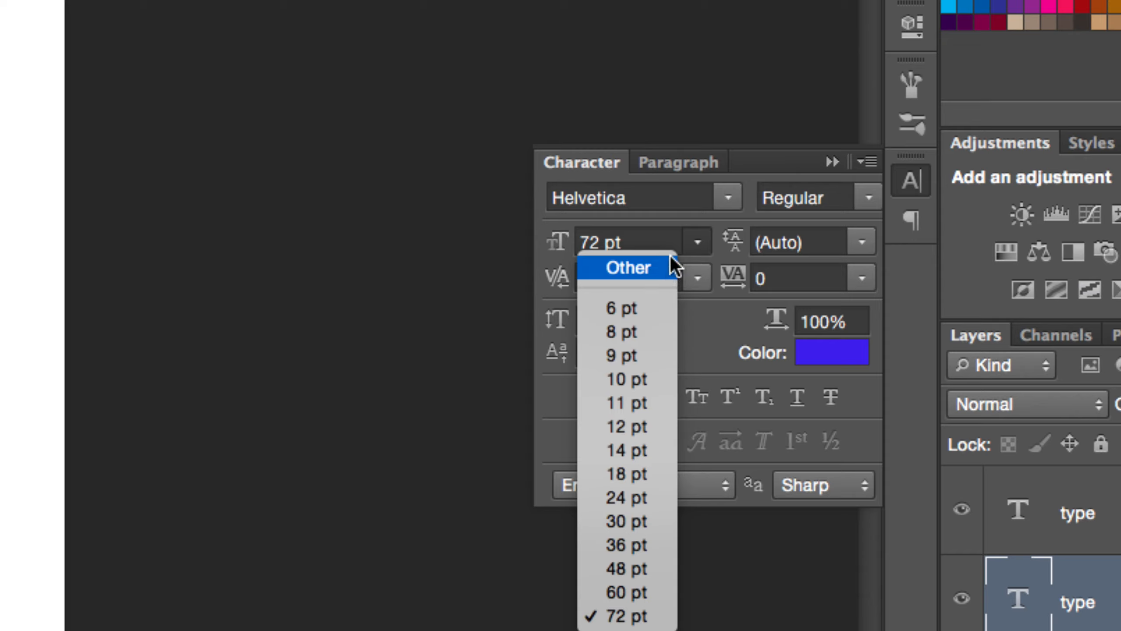
{"action": "left_click", "coordinate": [658, 243]}
{"action": "left_click", "coordinate": [581, 242]}
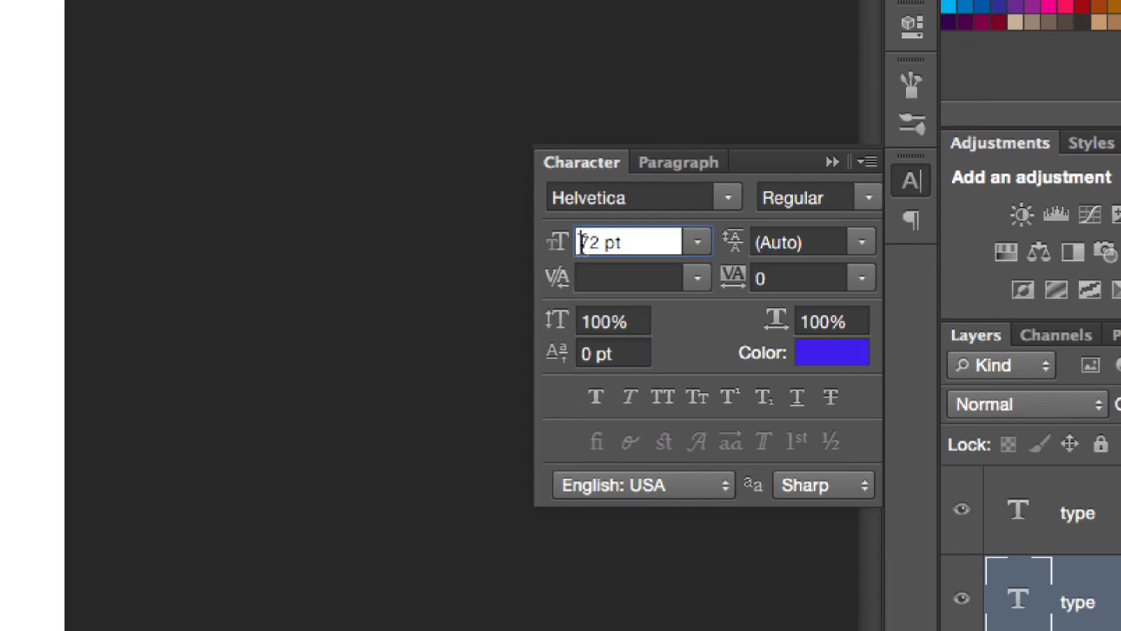
{"action": "type", "text": "1"}
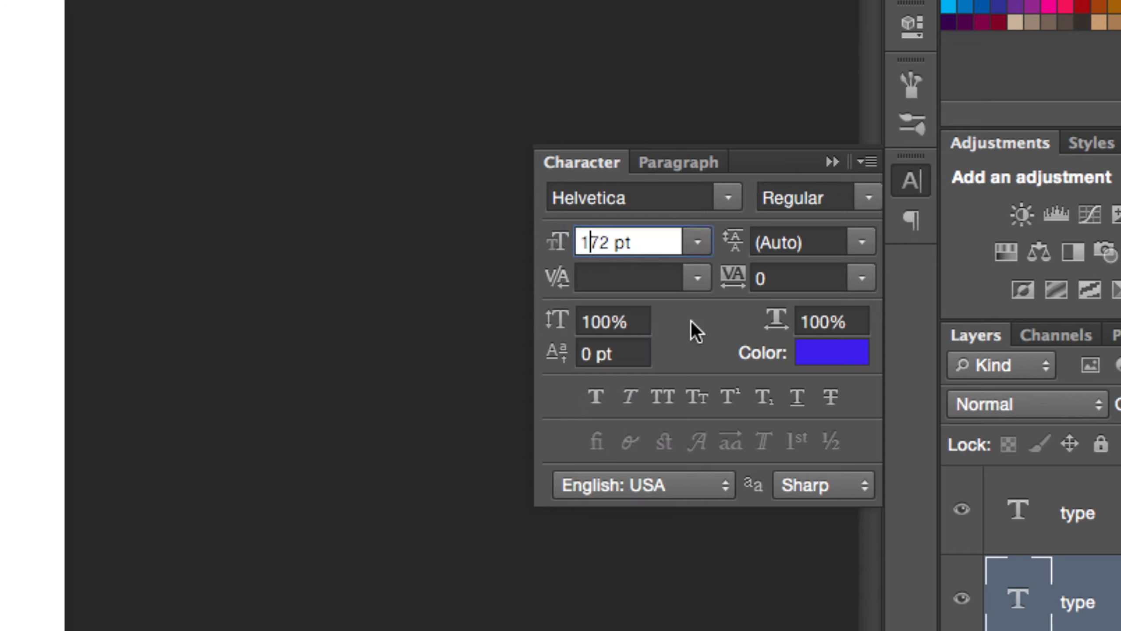
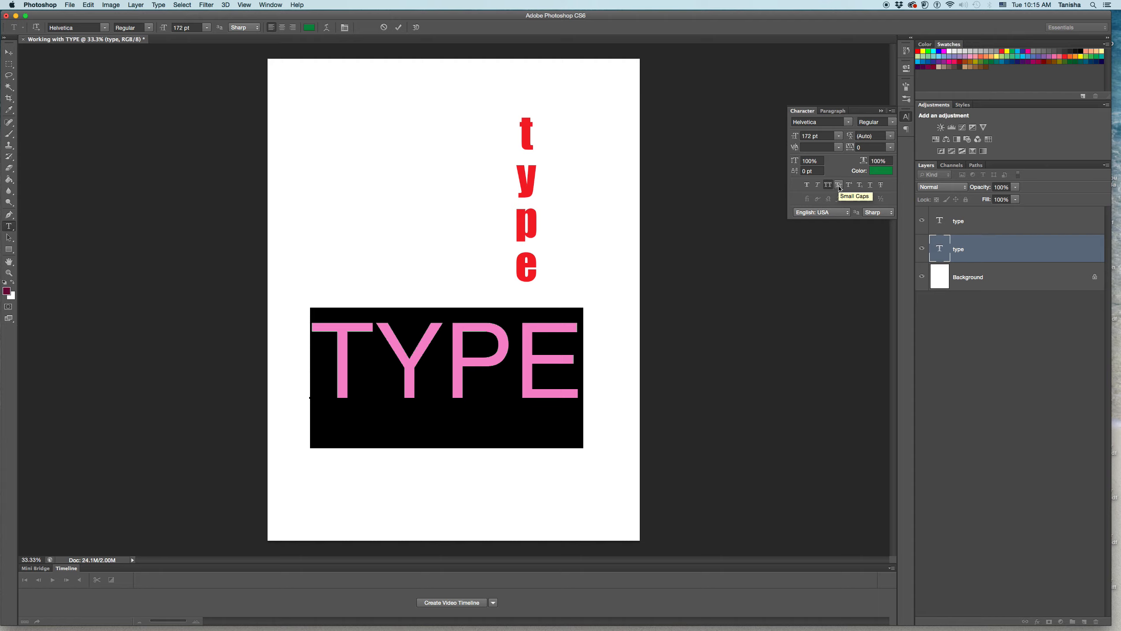
Apply Small Caps to the green word and try Superscript and Subscript on its last letter.
{"action": "left_click", "coordinate": [840, 186]}
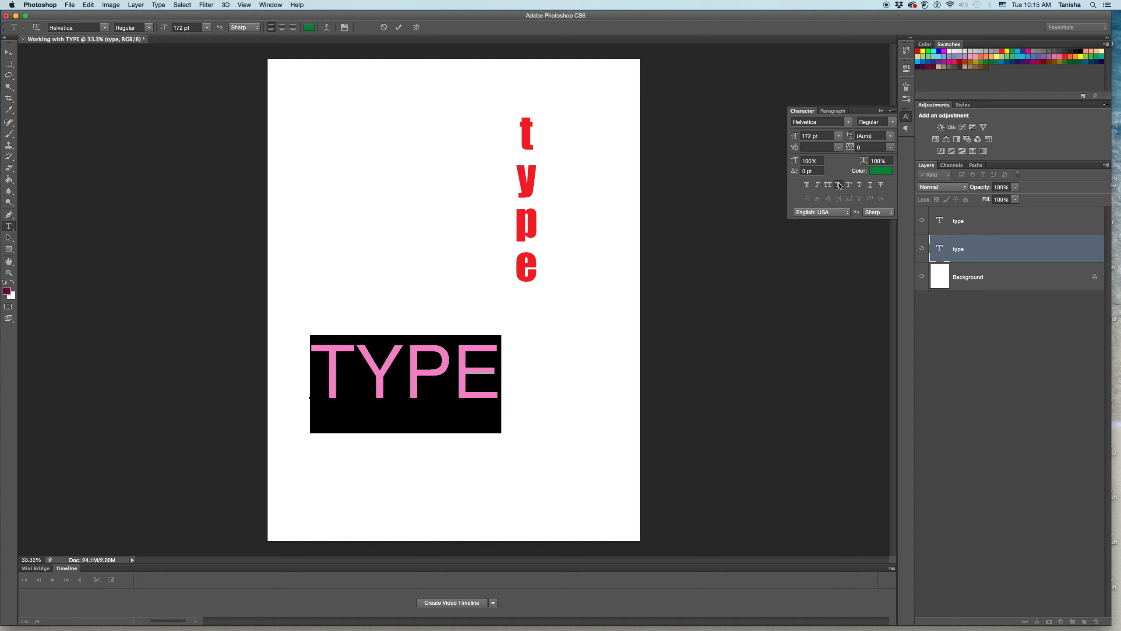
{"action": "left_click_drag", "start_coordinate": [452, 371], "coordinate": [525, 371]}
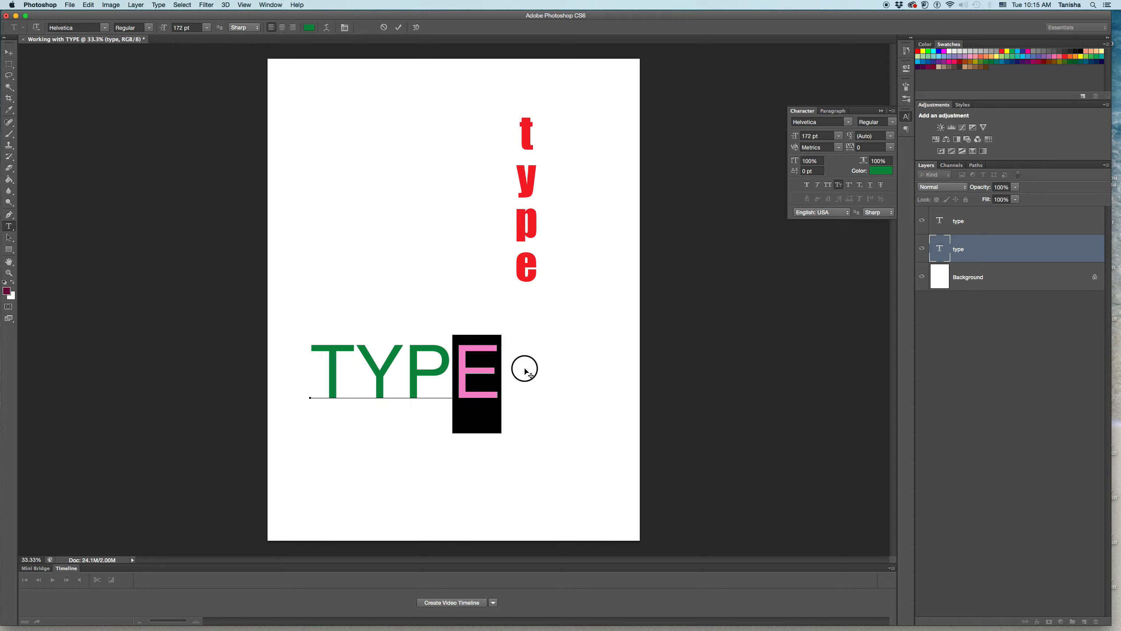
{"action": "left_click", "coordinate": [850, 186]}
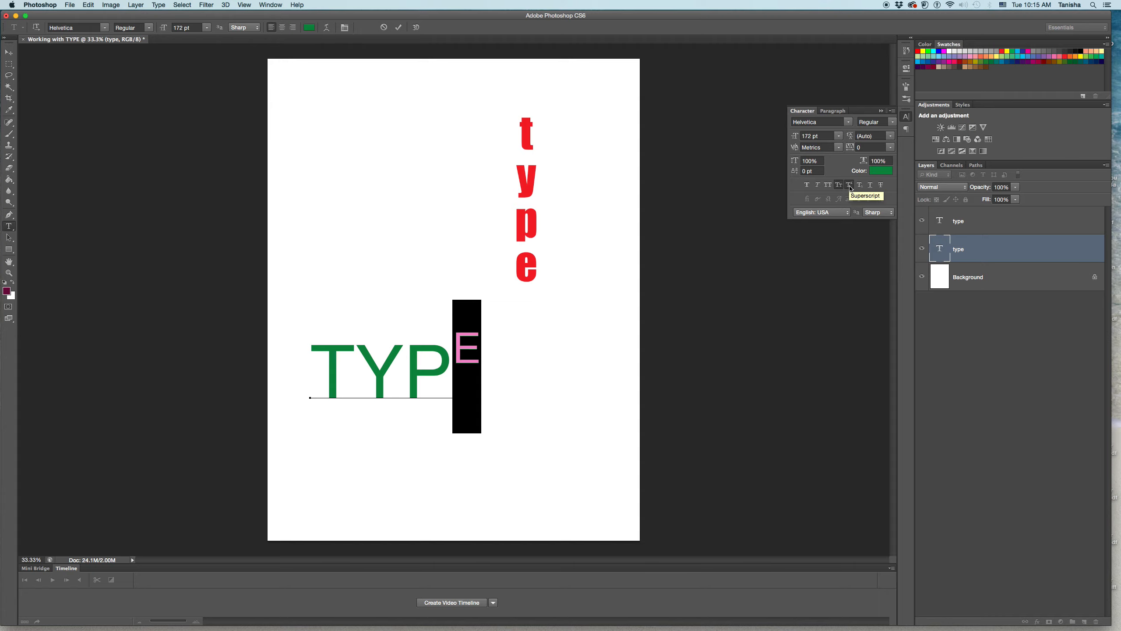
{"action": "left_click", "coordinate": [850, 186]}
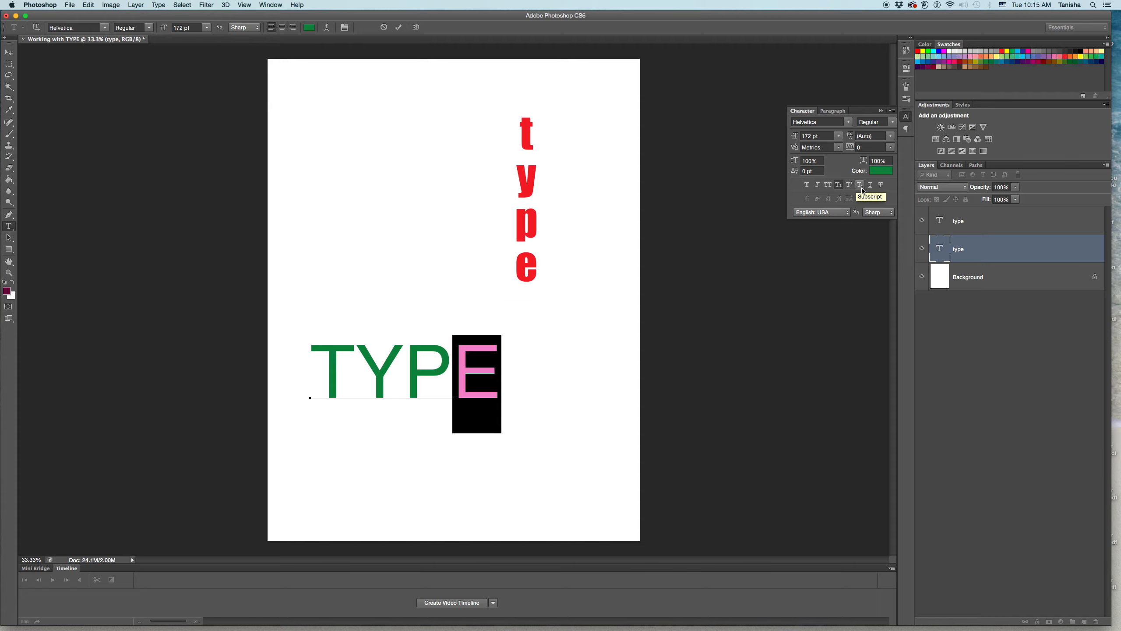
{"action": "left_click", "coordinate": [860, 185]}
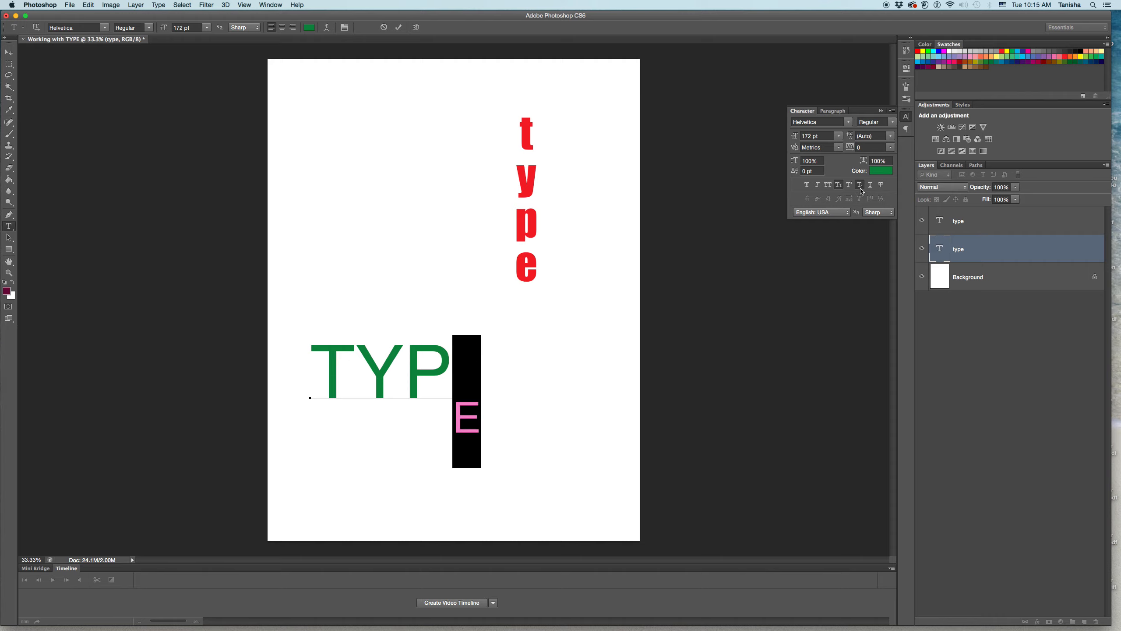
{"action": "left_click", "coordinate": [860, 189]}
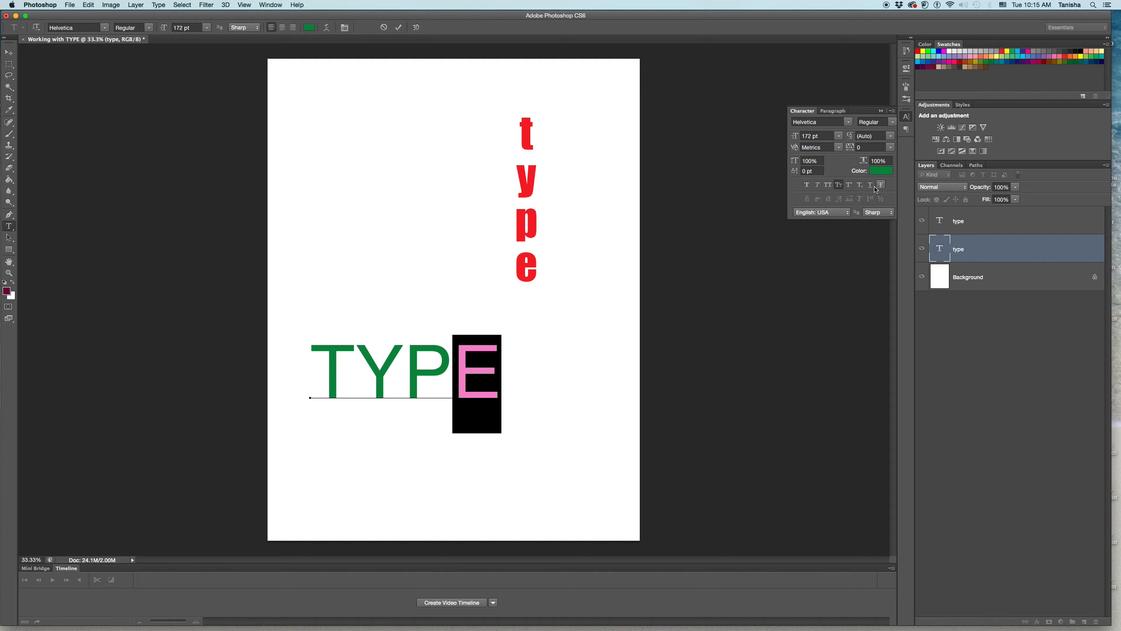
Try Underline on the last letter and on the whole green word, and turn the underline off again.
{"action": "left_click", "coordinate": [871, 188]}
{"action": "left_click", "coordinate": [871, 187]}
{"action": "left_click", "coordinate": [476, 369]}
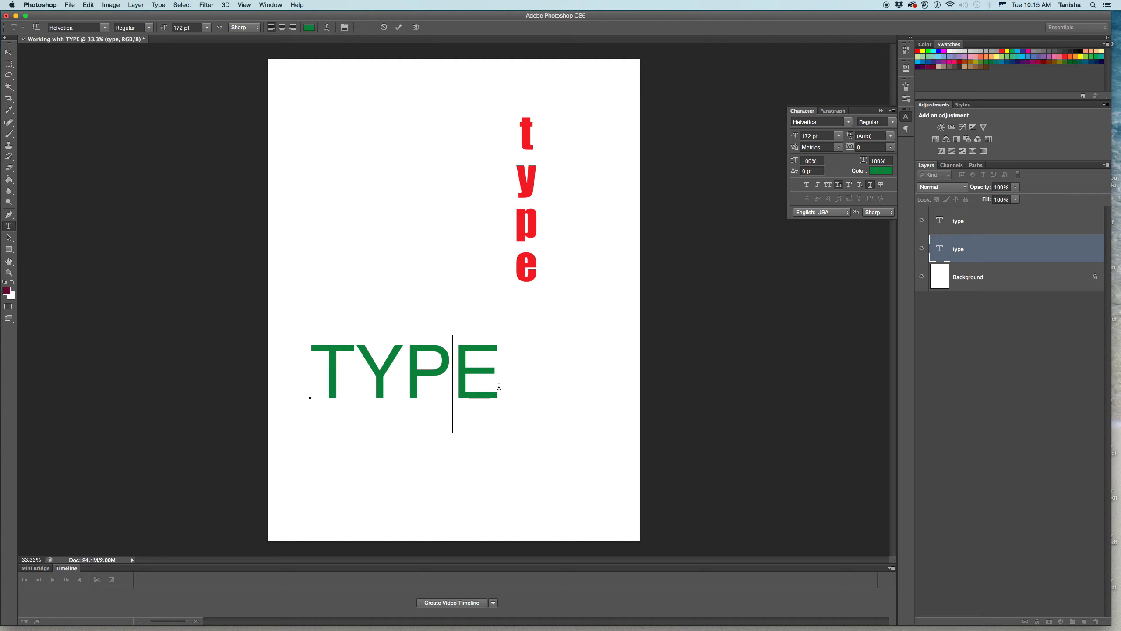
{"action": "left_click_drag", "start_coordinate": [500, 385], "coordinate": [242, 382]}
{"action": "left_click", "coordinate": [870, 187]}
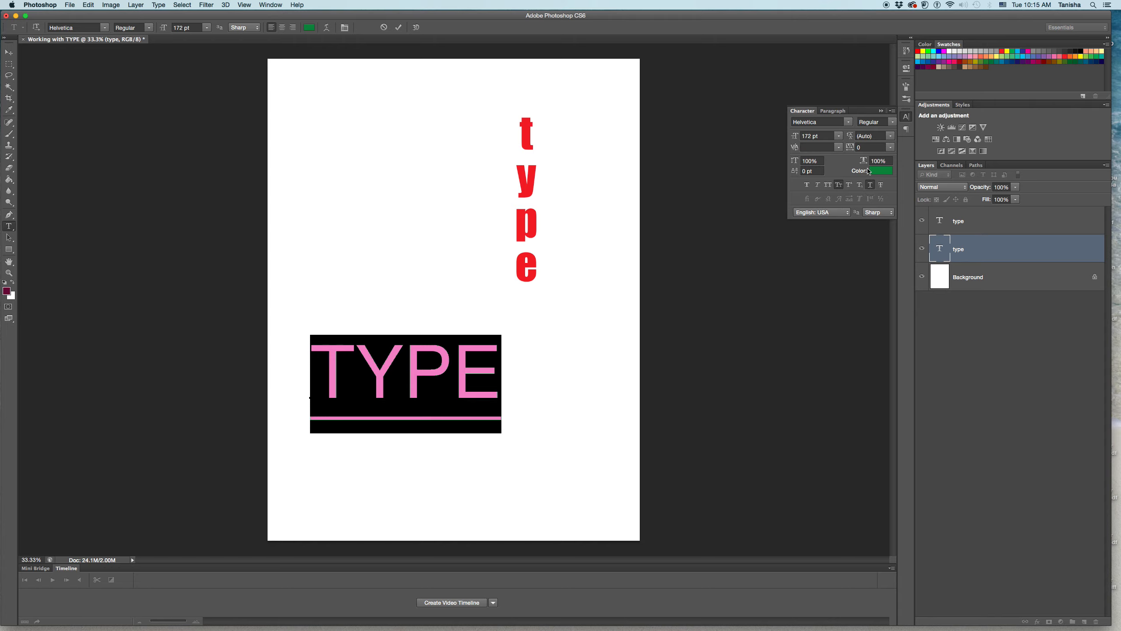
{"action": "left_click", "coordinate": [870, 185]}
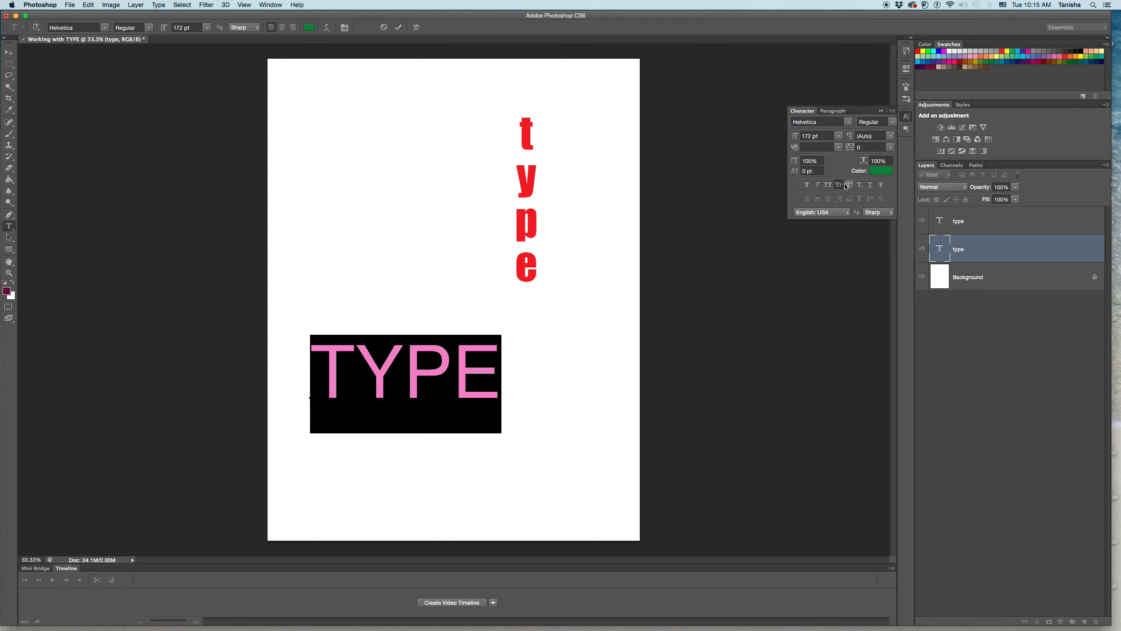
Try Strikethrough on the green word, turn off its Small Caps and commit the text edit.
{"action": "left_click", "coordinate": [881, 186]}
{"action": "left_click", "coordinate": [881, 186]}
{"action": "left_click", "coordinate": [839, 184]}
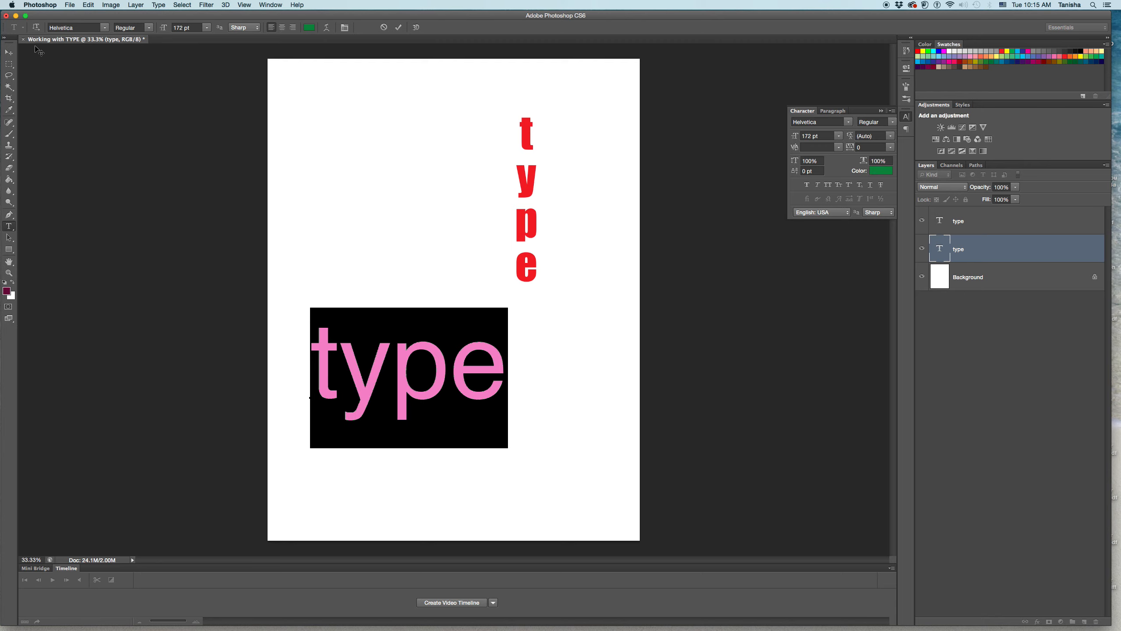
{"action": "left_click", "coordinate": [8, 53]}
{"action": "left_click", "coordinate": [190, 169]}
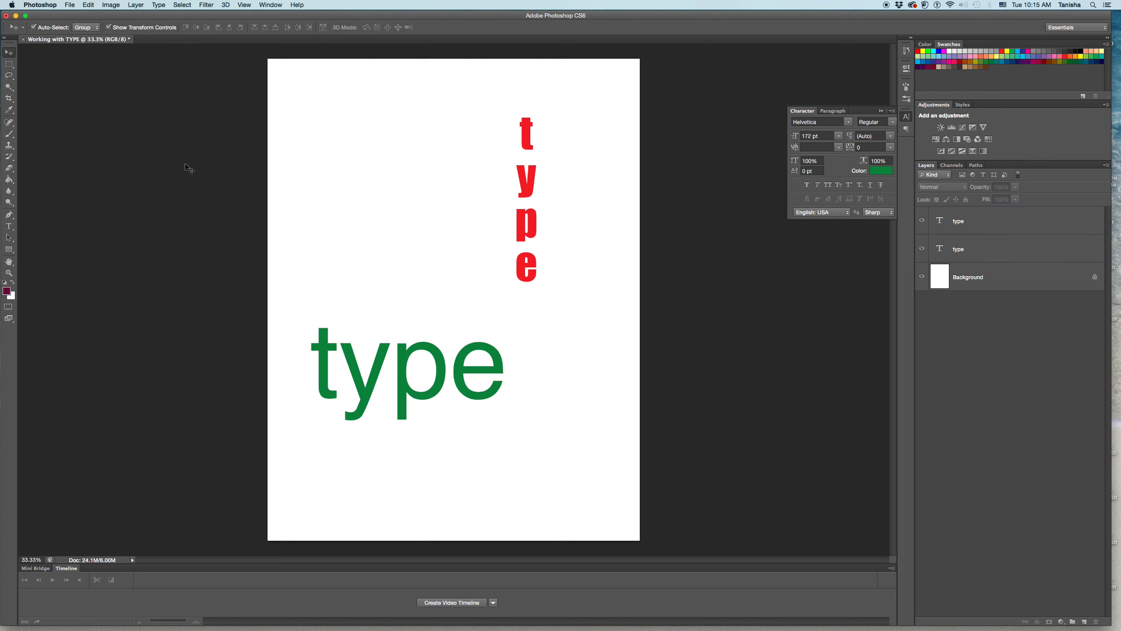
Apply the horizontal Arc style of Warp Text to the green word and shift the word fully onto the page.
{"action": "left_click", "coordinate": [356, 349]}
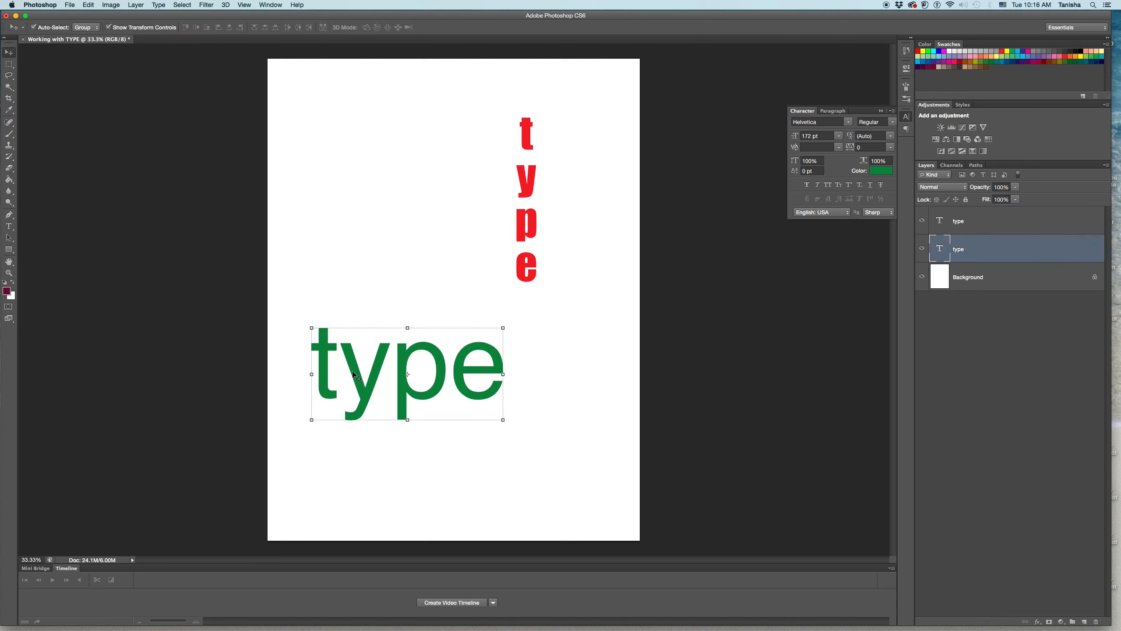
{"action": "left_click", "coordinate": [13, 226]}
{"action": "left_click", "coordinate": [391, 368]}
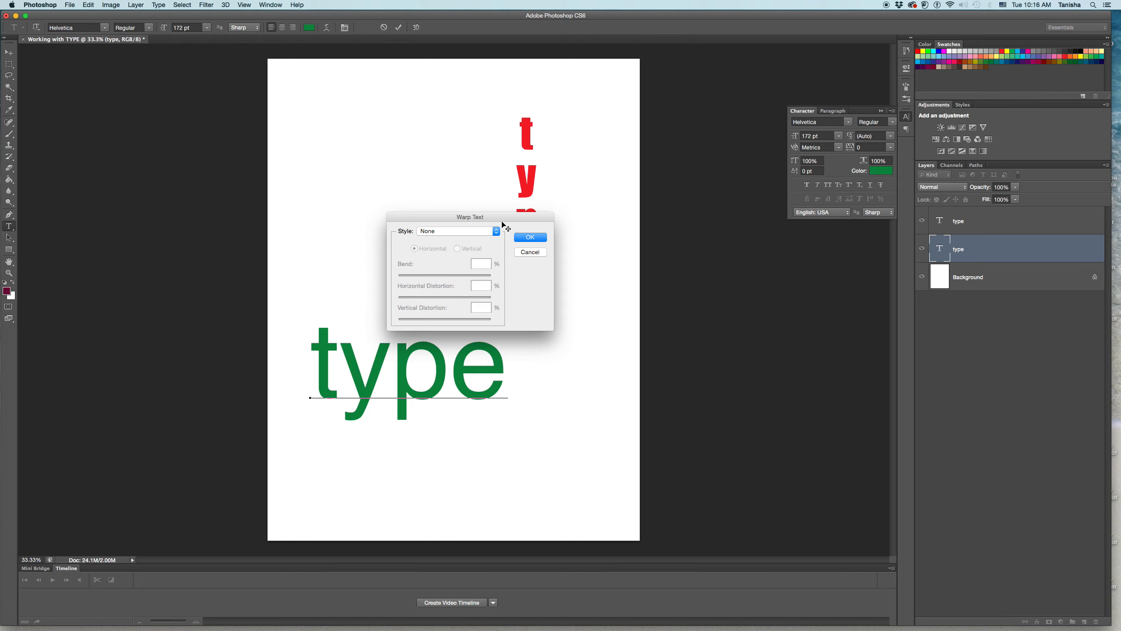
{"action": "left_click_drag", "start_coordinate": [506, 222], "coordinate": [680, 226]}
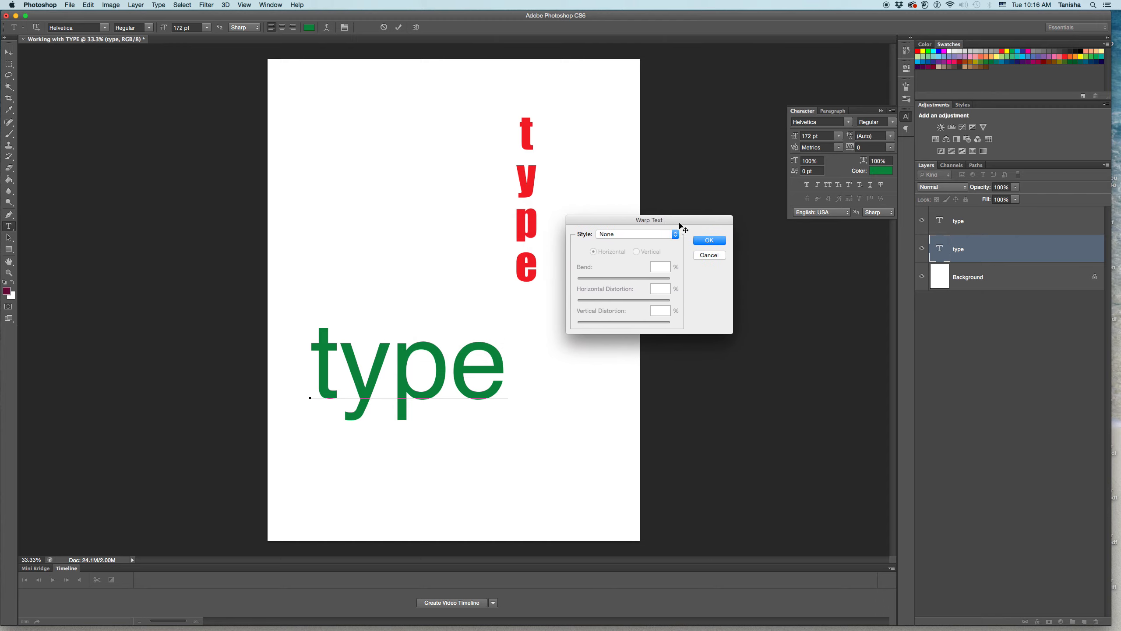
{"action": "left_click", "coordinate": [662, 233]}
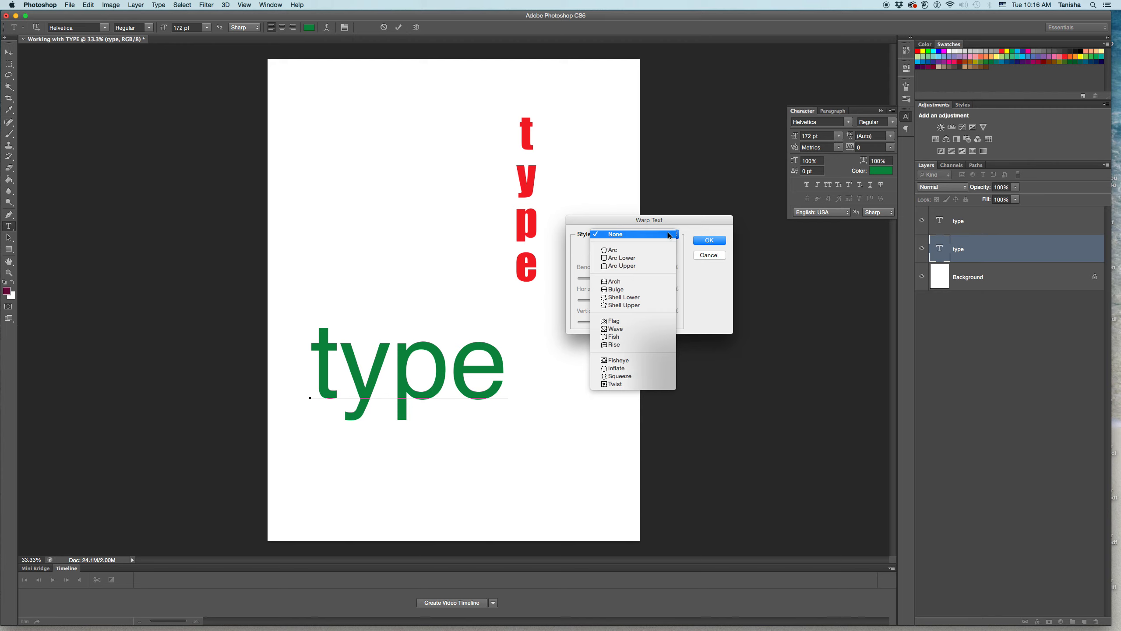
{"action": "left_click", "coordinate": [660, 250]}
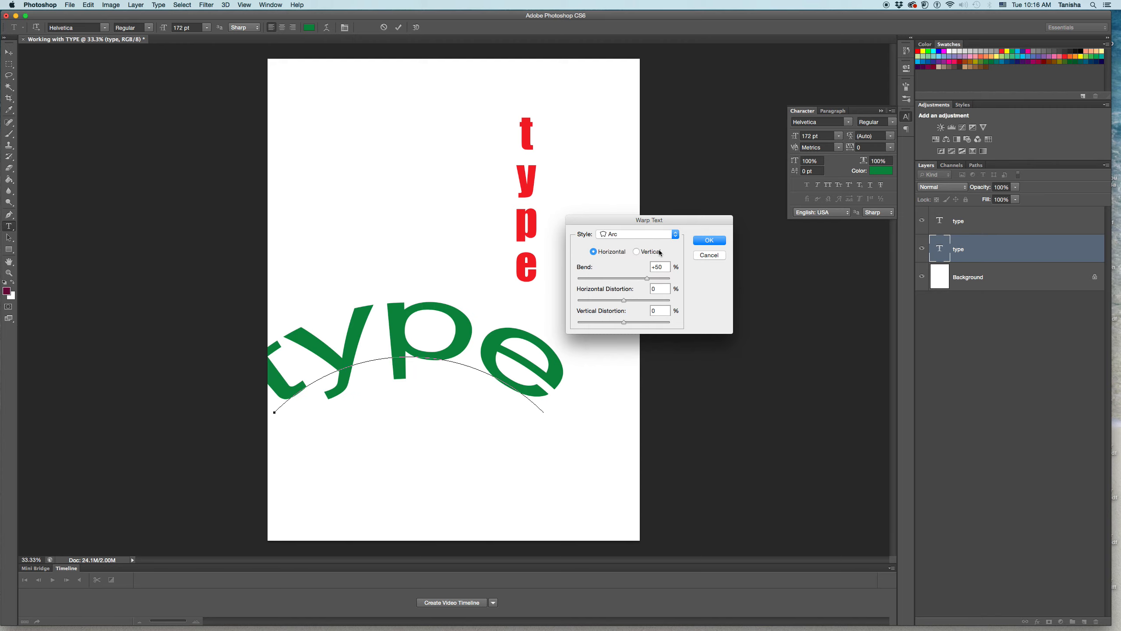
{"action": "left_click_drag", "start_coordinate": [460, 338], "coordinate": [519, 347]}
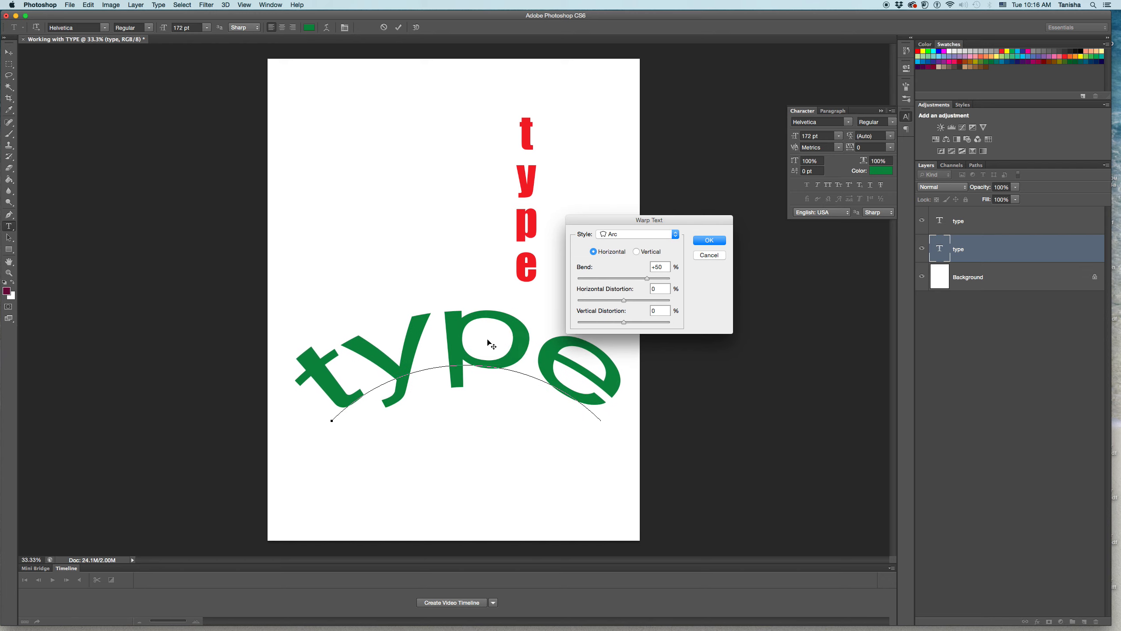
Try the Arc warp with bend +25%, horizontal distortion -1% and vertical distortion +55%, and reset all three to 0.
{"action": "left_click_drag", "start_coordinate": [646, 281], "coordinate": [650, 322]}
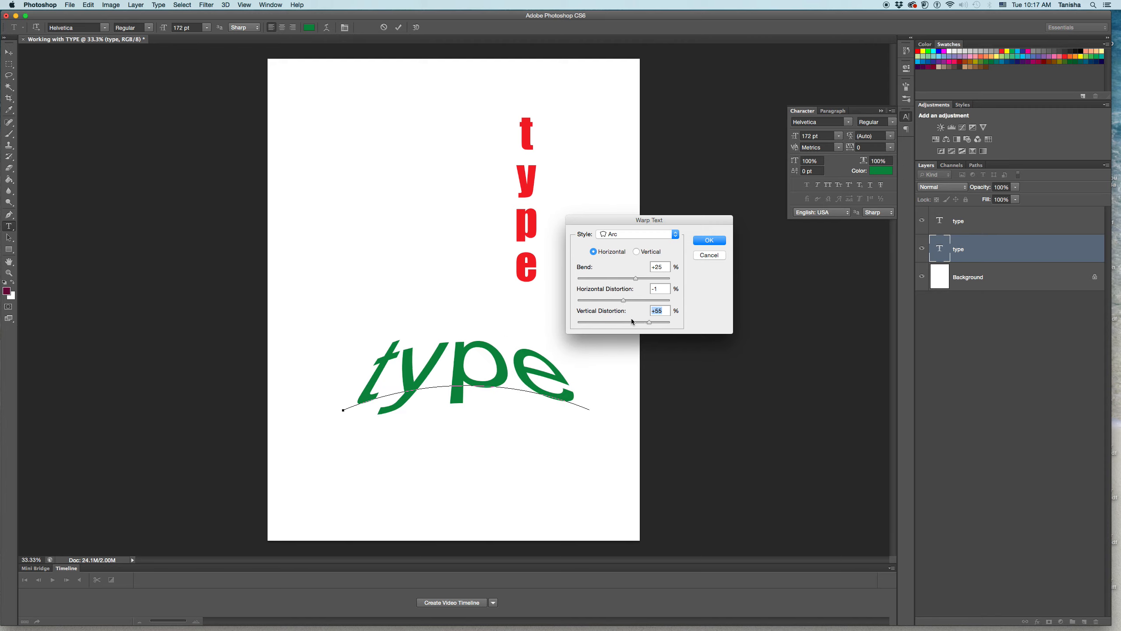
{"action": "type", "text": "0"}
{"action": "double_click", "coordinate": [660, 288]}
{"action": "type", "text": "0"}
{"action": "left_click", "coordinate": [661, 270]}
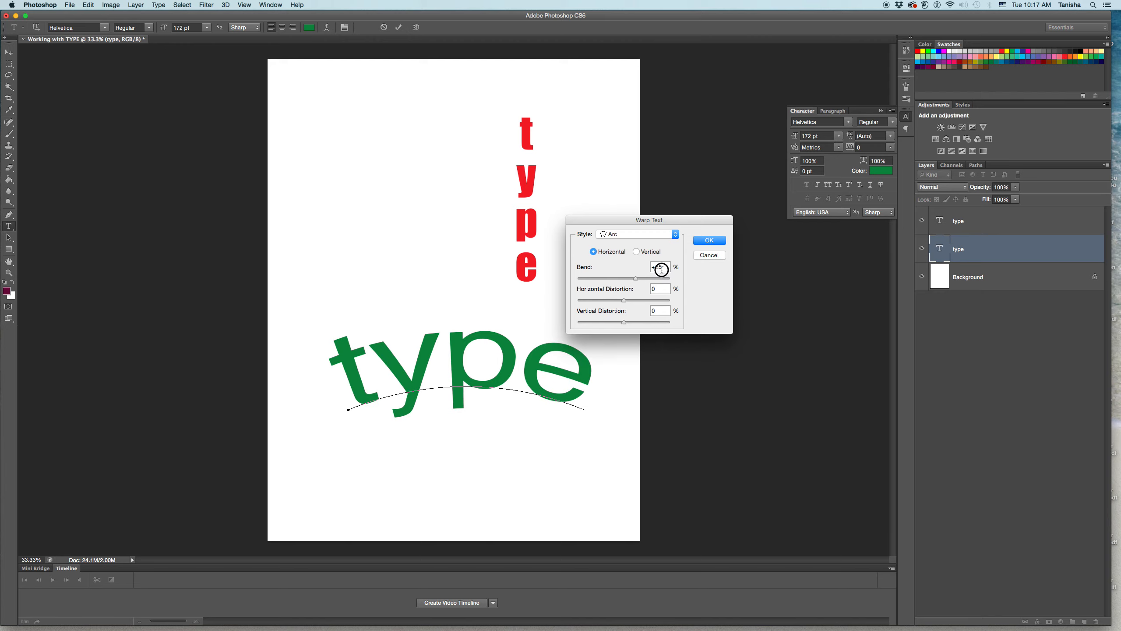
{"action": "type", "text": "0"}
Try the Bulge warp style with a bend of +25% and reset the bend to 0.
{"action": "left_click", "coordinate": [675, 235]}
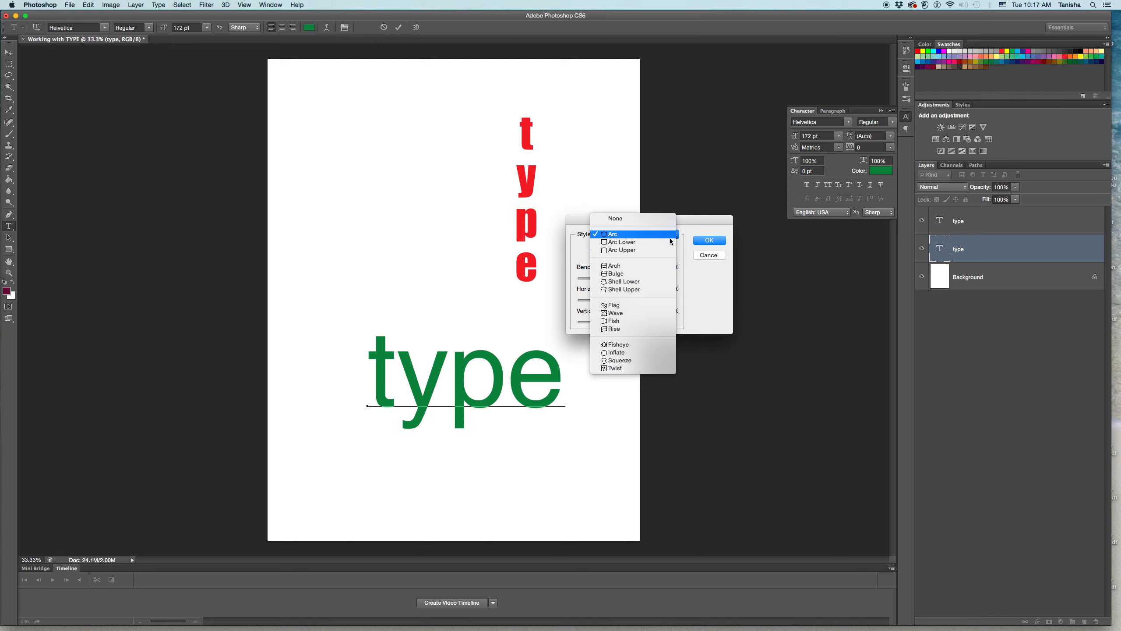
{"action": "left_click", "coordinate": [669, 243]}
{"action": "left_click", "coordinate": [666, 236]}
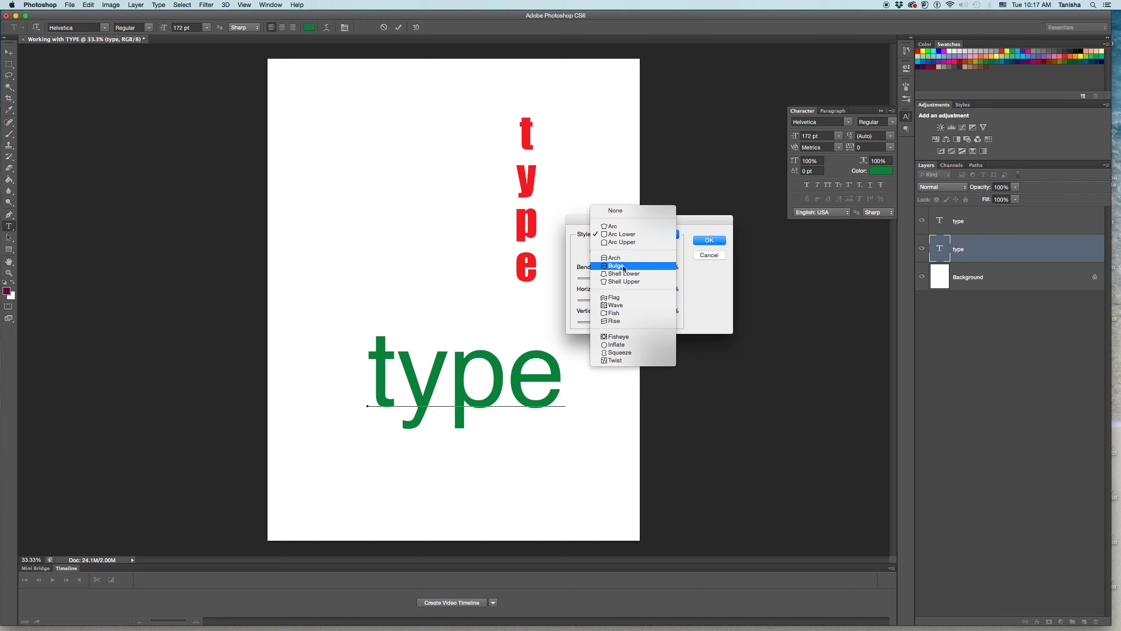
{"action": "left_click", "coordinate": [611, 266]}
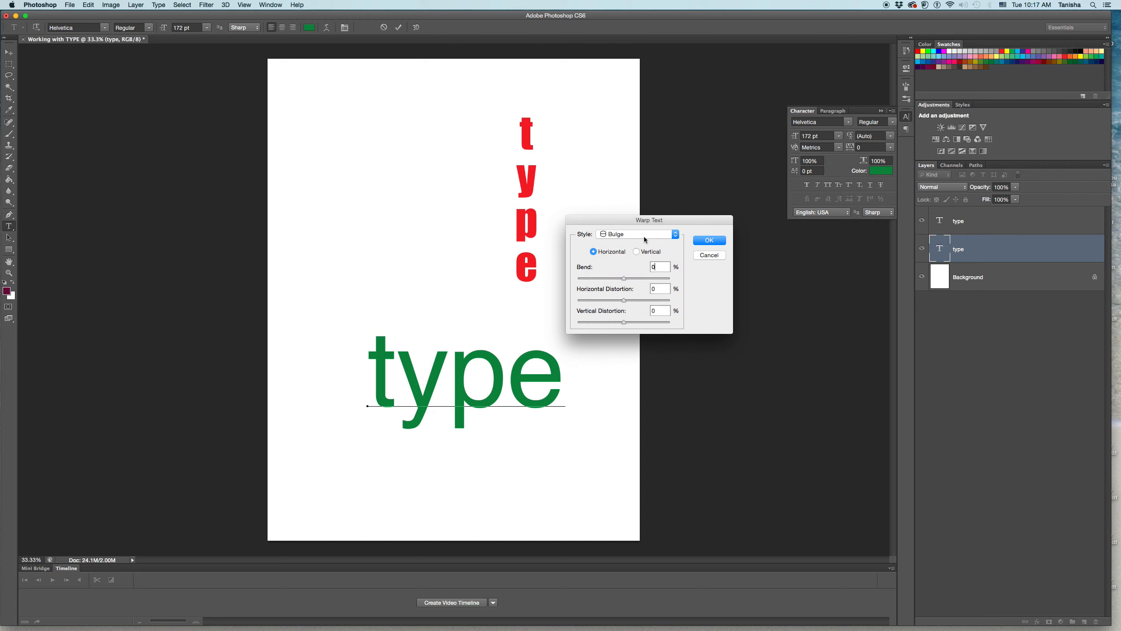
{"action": "left_click", "coordinate": [644, 234]}
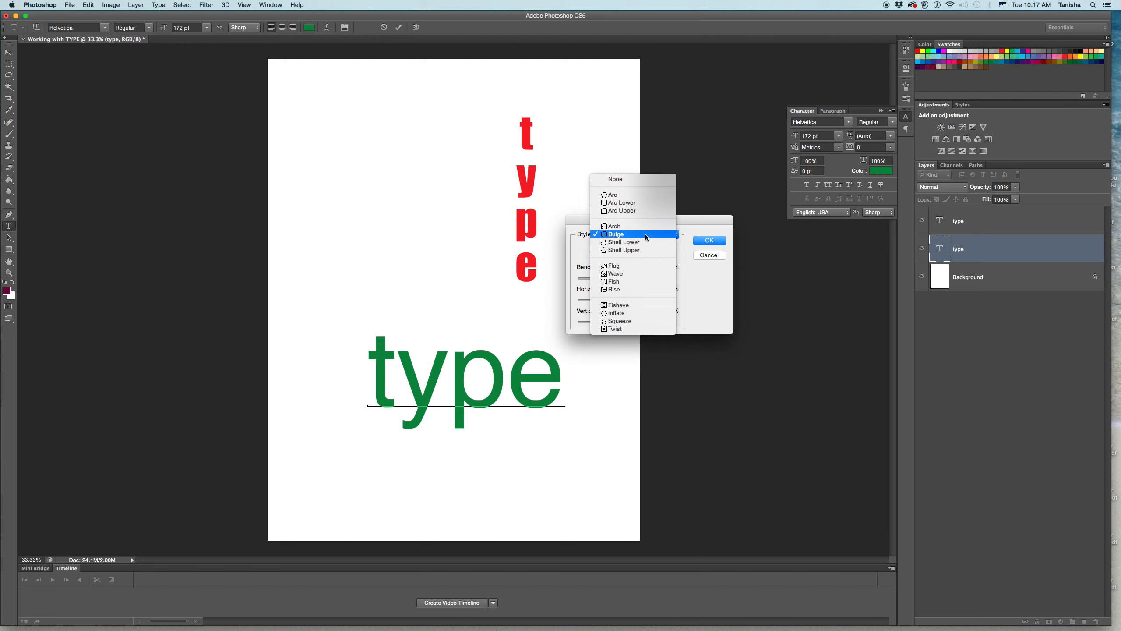
{"action": "left_click", "coordinate": [586, 283]}
{"action": "mouse_move", "coordinate": [637, 280]}
{"action": "left_mouse_down"}
{"action": "mouse_move", "coordinate": [655, 278]}
{"action": "mouse_move", "coordinate": [634, 278]}
{"action": "left_mouse_up"}
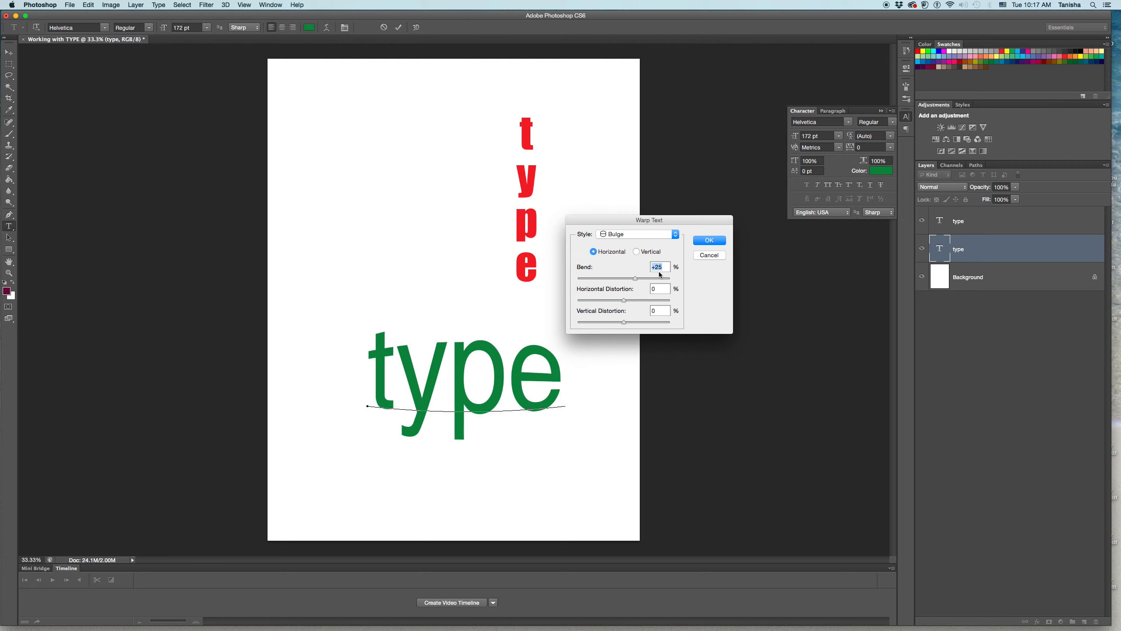
{"action": "type", "text": "0"}
Try the Flag warp with bend +45%, horizontal distortion -7% and vertical distortion +51%, and reset all three to 0.
{"action": "left_click", "coordinate": [675, 234]}
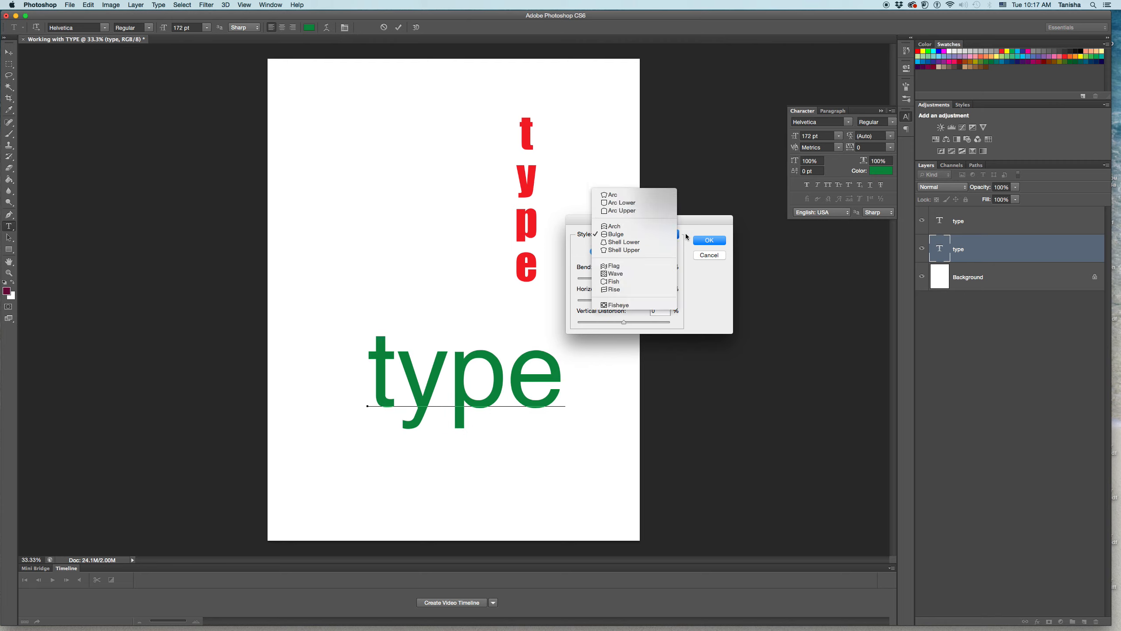
{"action": "left_click", "coordinate": [680, 237]}
{"action": "left_click", "coordinate": [671, 233]}
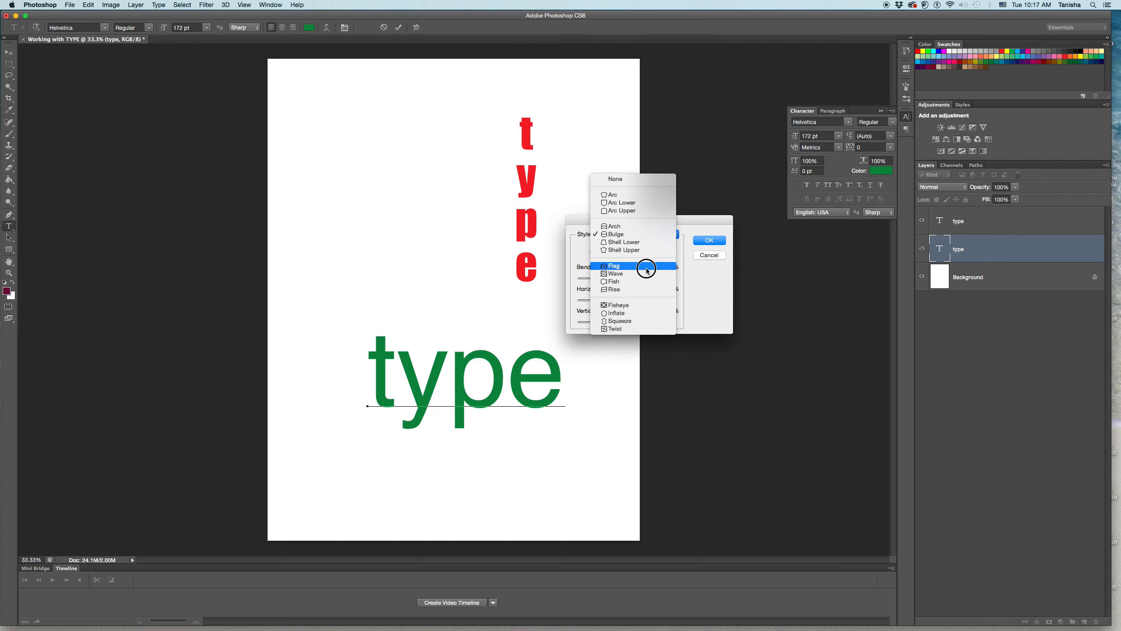
{"action": "left_click", "coordinate": [637, 267]}
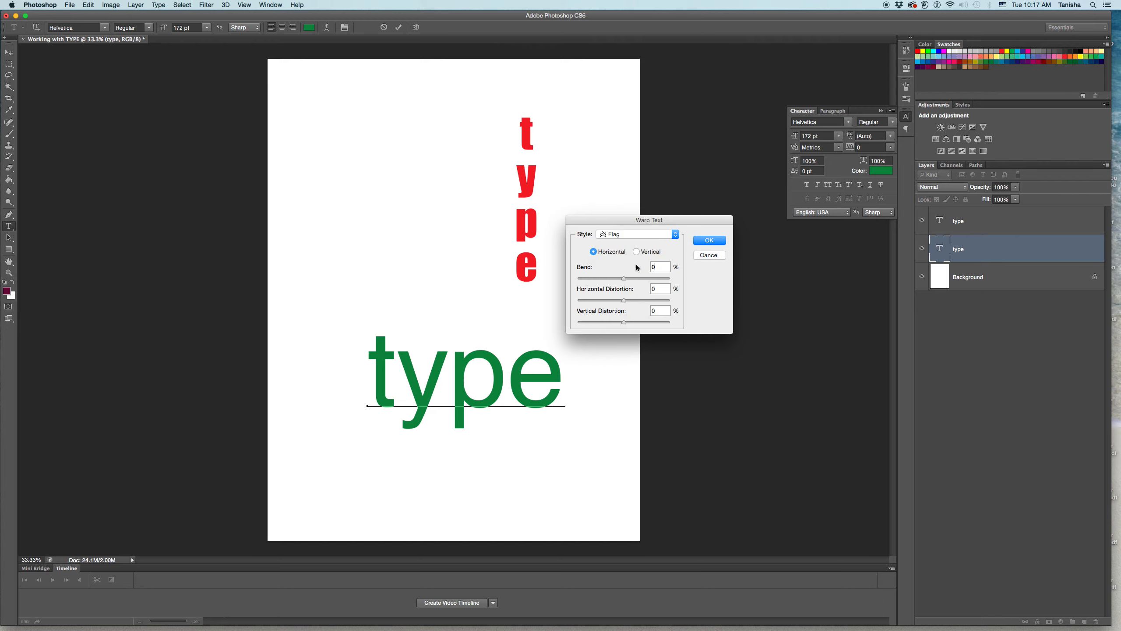
{"action": "left_click_drag", "start_coordinate": [624, 278], "coordinate": [648, 323]}
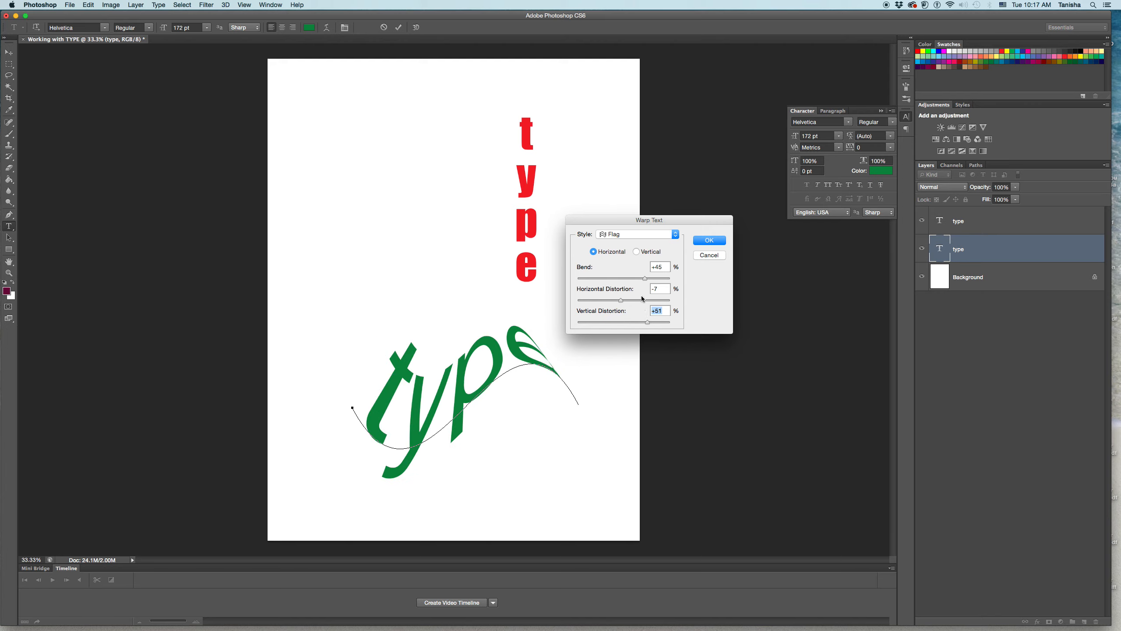
{"action": "type", "text": "0"}
{"action": "left_click", "coordinate": [653, 289]}
{"action": "type", "text": "0"}
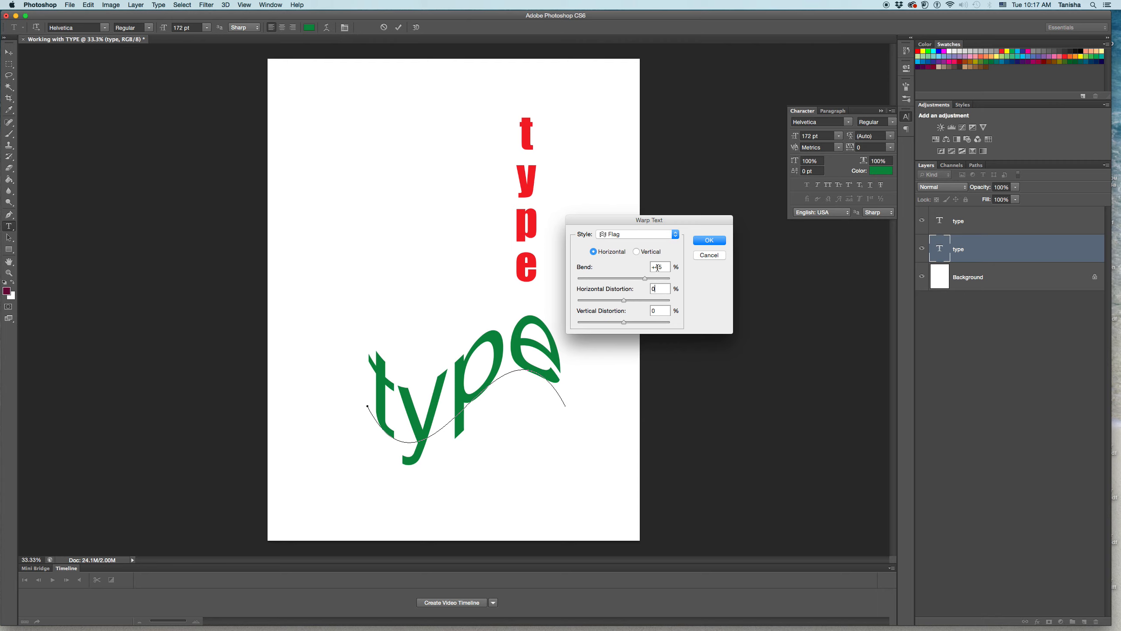
{"action": "left_click", "coordinate": [666, 268]}
{"action": "type", "text": "0"}
Try the Squeeze warp style with a bend of +75% and reset the bend to 0.
{"action": "left_click", "coordinate": [655, 233]}
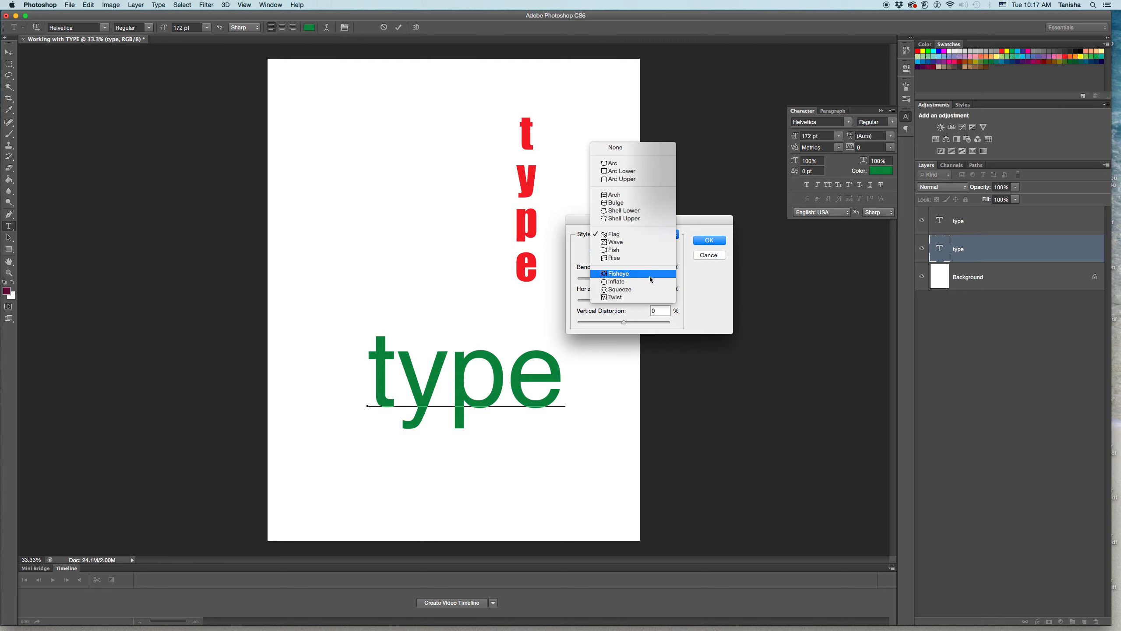
{"action": "left_click", "coordinate": [648, 289]}
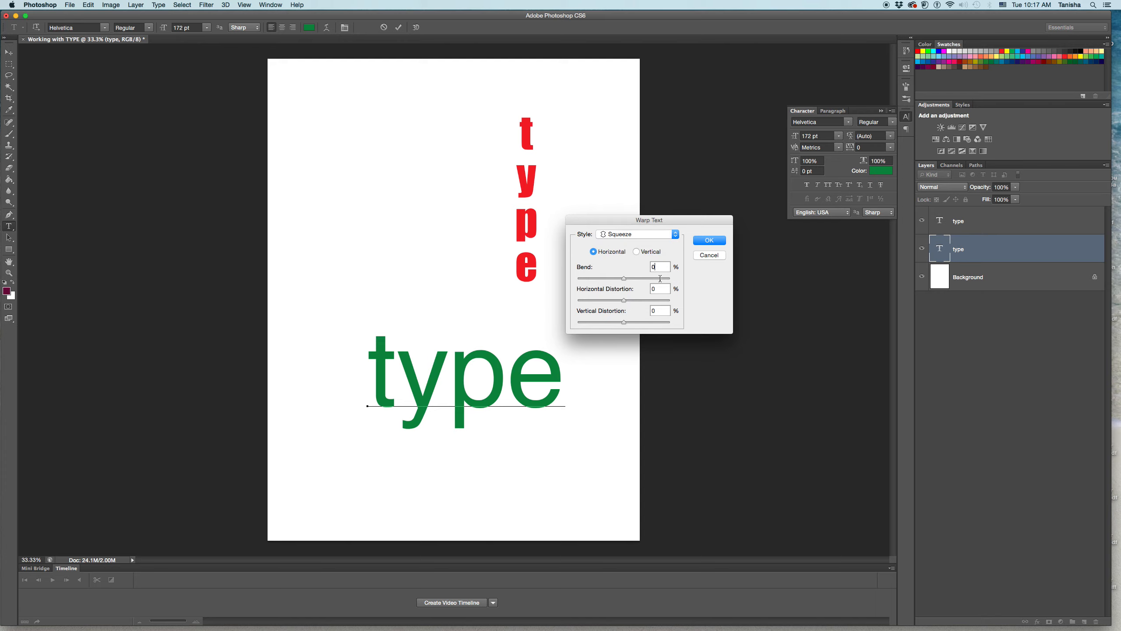
{"action": "left_click_drag", "start_coordinate": [624, 277], "coordinate": [659, 279]}
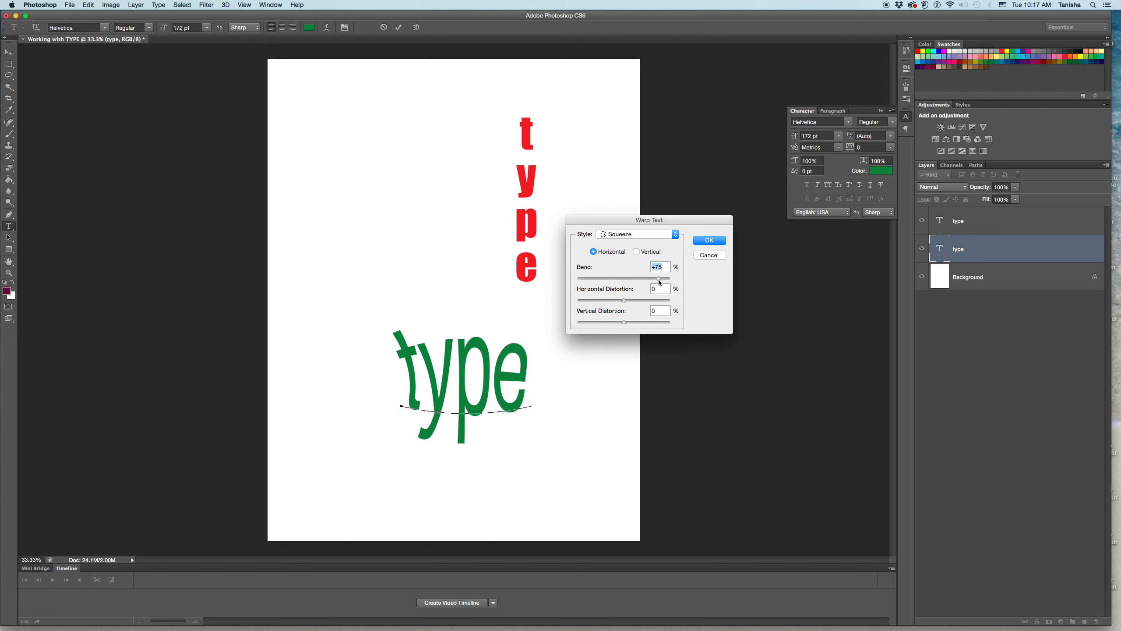
{"action": "type", "text": "0"}
Set the warp style to Twist, try a bend of +92% with distortion, and reset the bend and distortion values to 0.
{"action": "left_click", "coordinate": [673, 234]}
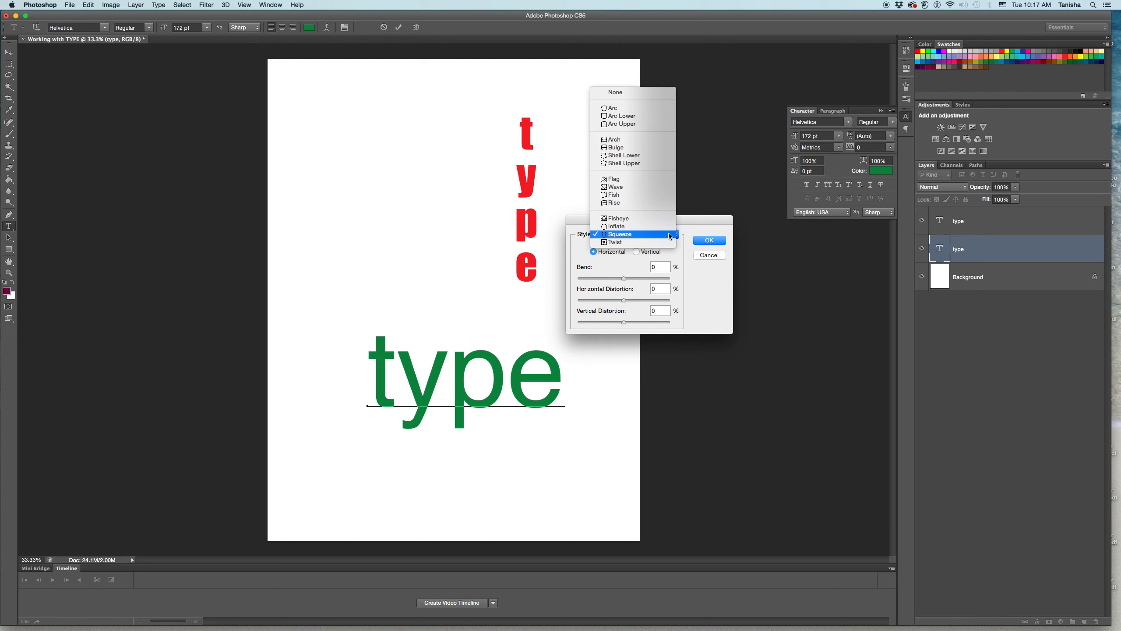
{"action": "left_click", "coordinate": [659, 242]}
{"action": "left_click_drag", "start_coordinate": [627, 278], "coordinate": [623, 321]}
{"action": "left_click", "coordinate": [658, 289]}
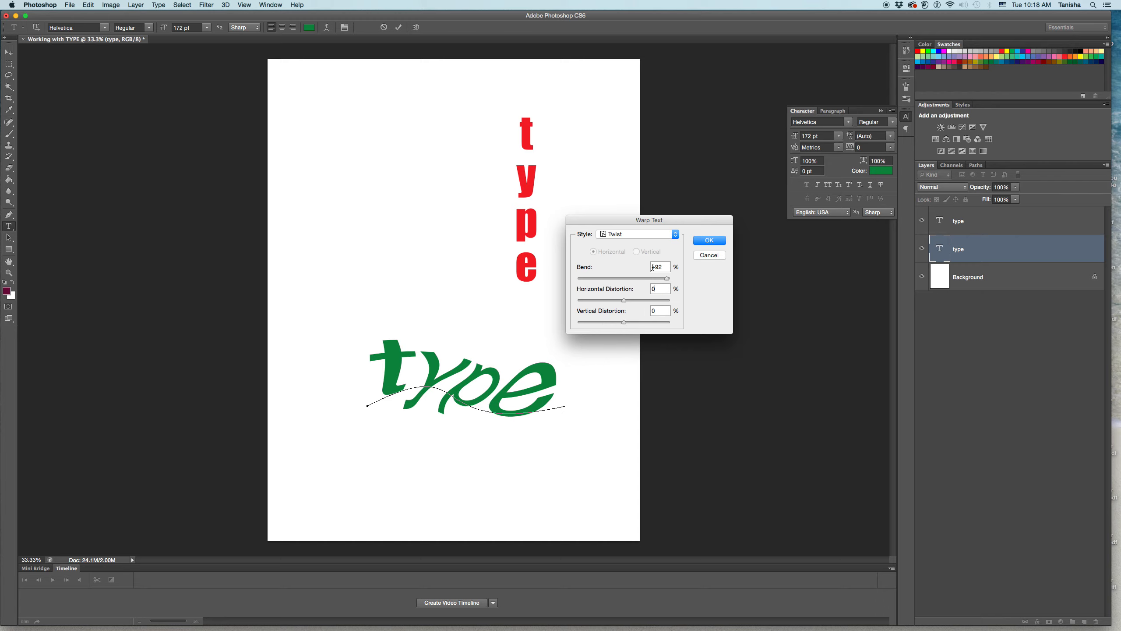
{"action": "type", "text": "0"}
{"action": "key", "text": "shift+Tab"}
{"action": "type", "text": "0"}
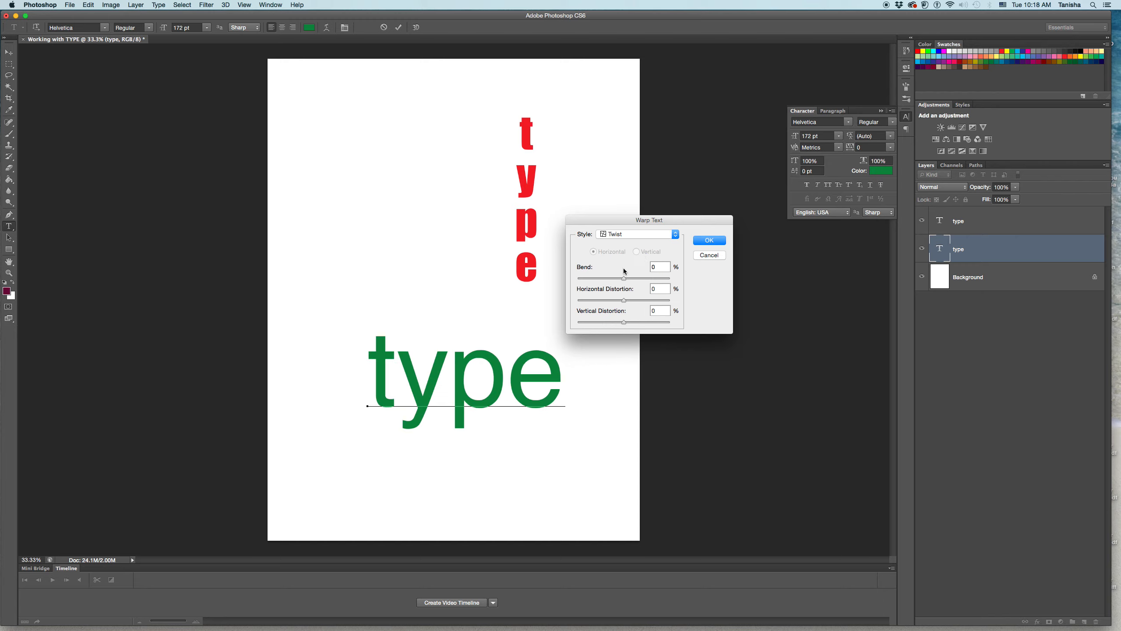
Hide the red vertical type layer and move the green text into the upper half of the page.
{"action": "left_click", "coordinate": [714, 243]}
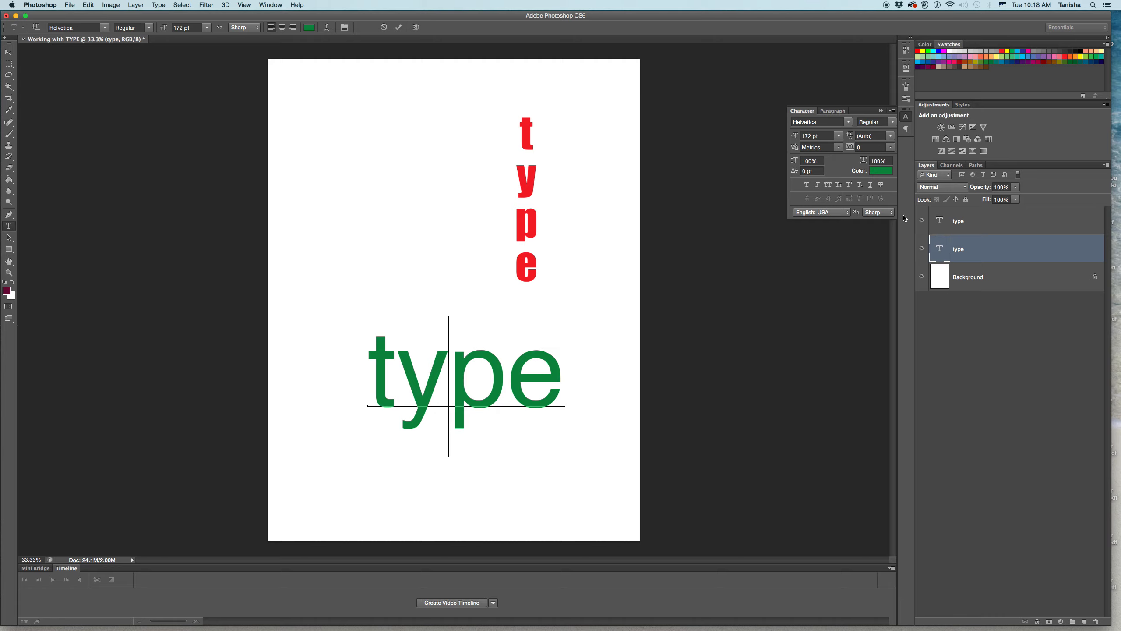
{"action": "left_click", "coordinate": [922, 222]}
{"action": "left_click", "coordinate": [922, 222]}
{"action": "left_click", "coordinate": [922, 222]}
{"action": "left_click", "coordinate": [922, 222]}
{"action": "left_click", "coordinate": [923, 222]}
{"action": "left_click", "coordinate": [922, 222]}
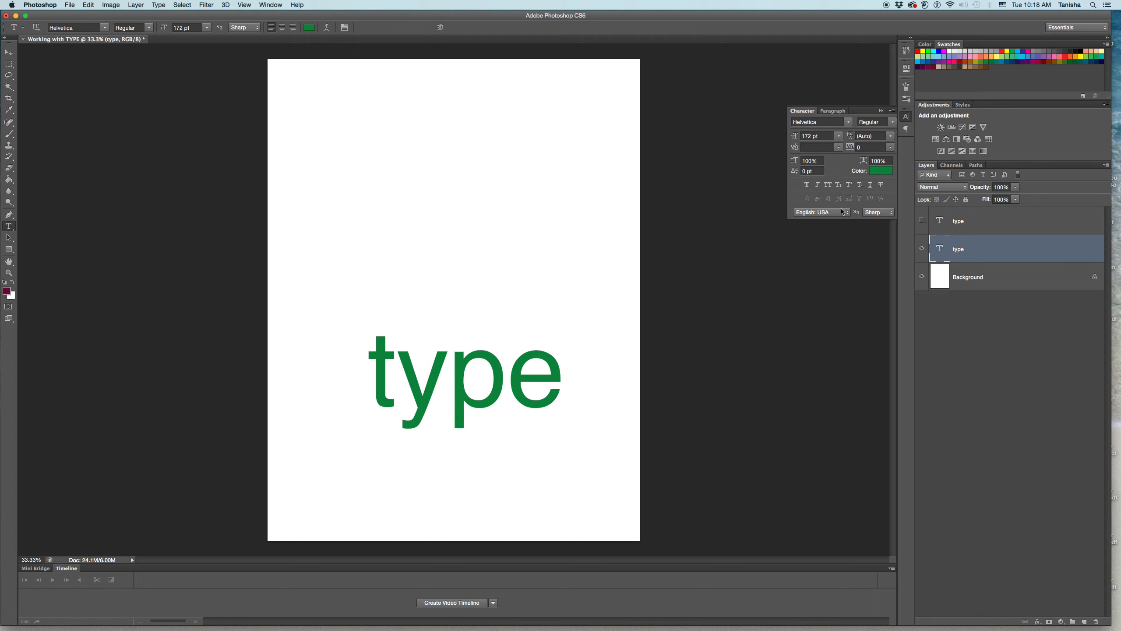
{"action": "left_click", "coordinate": [11, 55]}
{"action": "left_click_drag", "start_coordinate": [458, 391], "coordinate": [450, 226]}
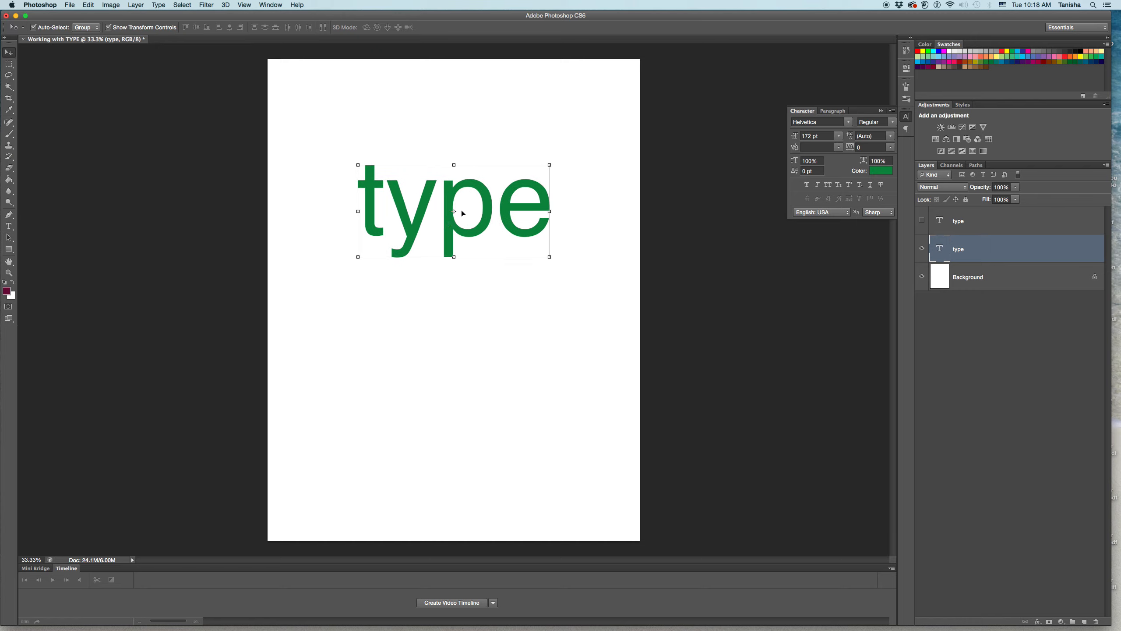
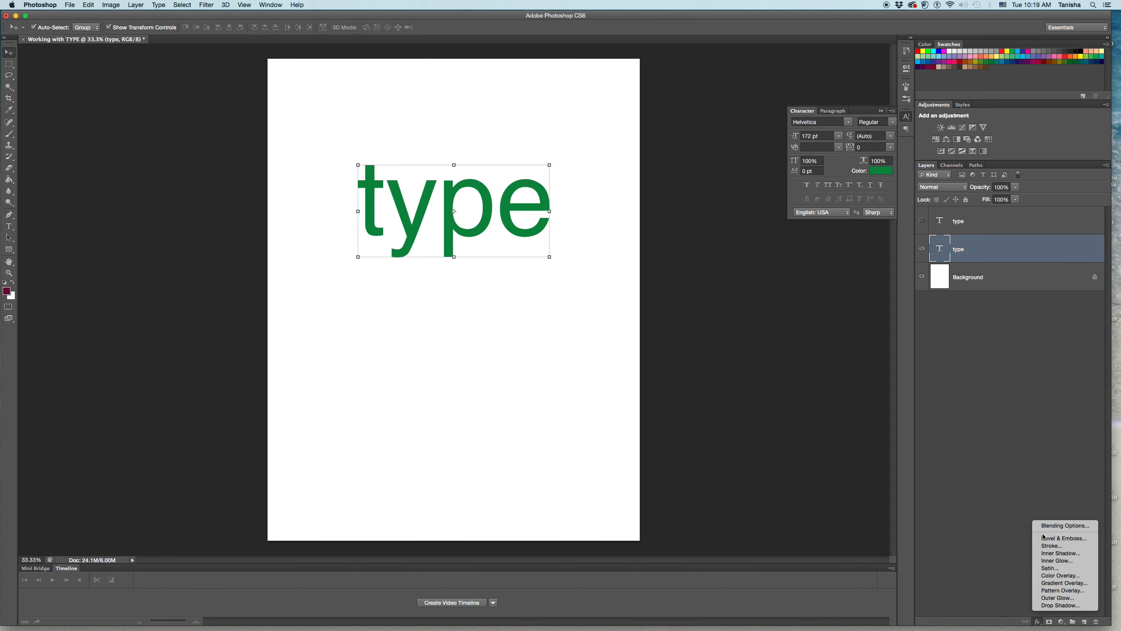
Add a Drop Shadow effect to the green type layer and toggle its preview off and on.
{"action": "left_click", "coordinate": [1071, 606]}
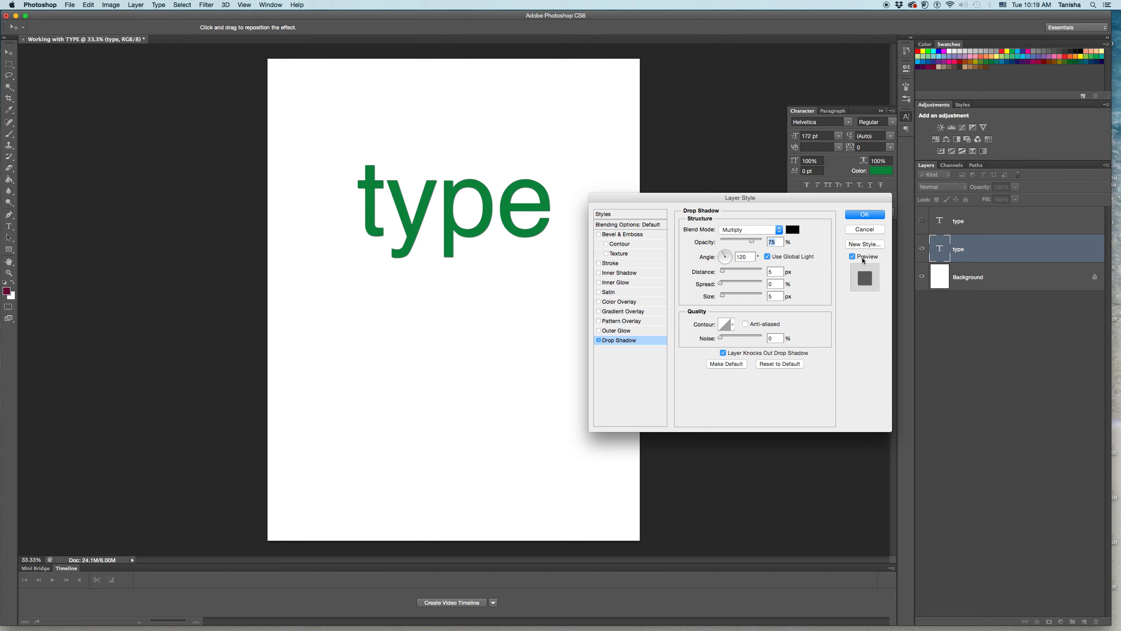
{"action": "left_click", "coordinate": [852, 257]}
{"action": "left_click", "coordinate": [852, 257]}
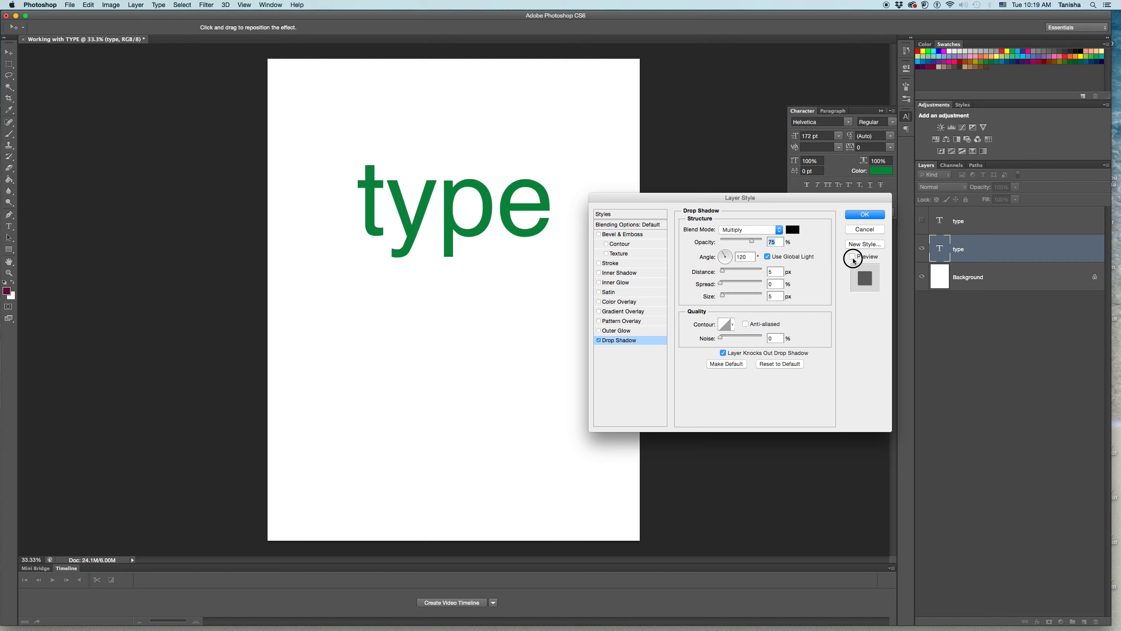
{"action": "left_click", "coordinate": [852, 257]}
{"action": "left_click", "coordinate": [852, 257]}
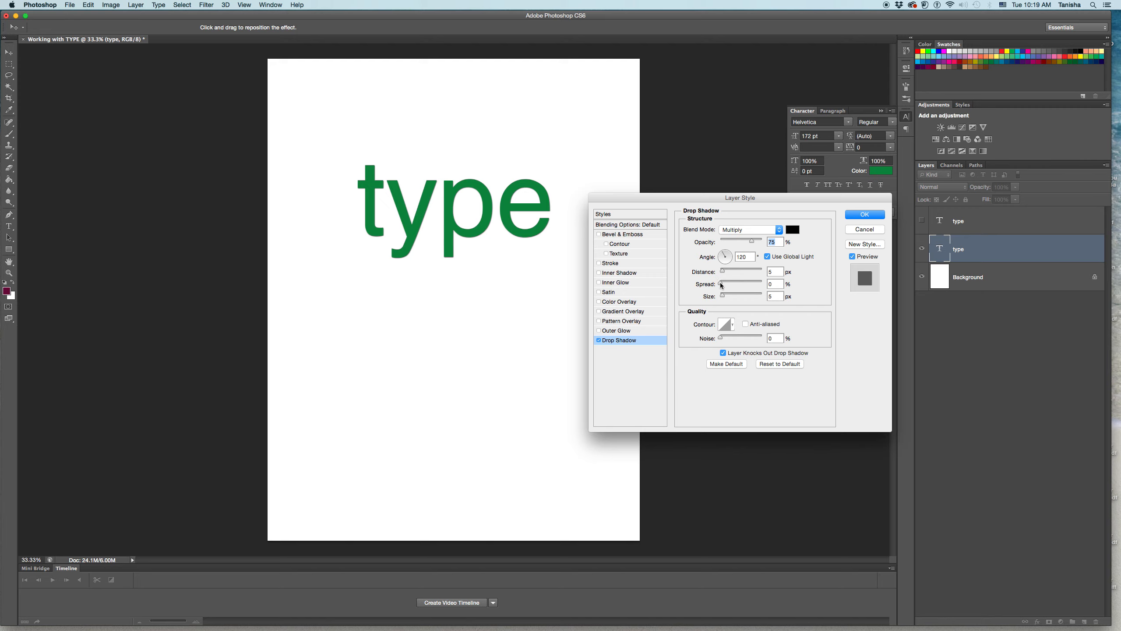
Adjust the drop shadow to distance 14 px, spread 30% and size 57 px, trying 100% opacity and settling on 69%.
{"action": "mouse_move", "coordinate": [722, 286]}
{"action": "left_mouse_down"}
{"action": "mouse_move", "coordinate": [733, 286]}
{"action": "mouse_move", "coordinate": [726, 301]}
{"action": "mouse_move", "coordinate": [733, 271]}
{"action": "mouse_move", "coordinate": [746, 273]}
{"action": "mouse_move", "coordinate": [725, 274]}
{"action": "mouse_move", "coordinate": [770, 273]}
{"action": "mouse_move", "coordinate": [727, 281]}
{"action": "left_mouse_up"}
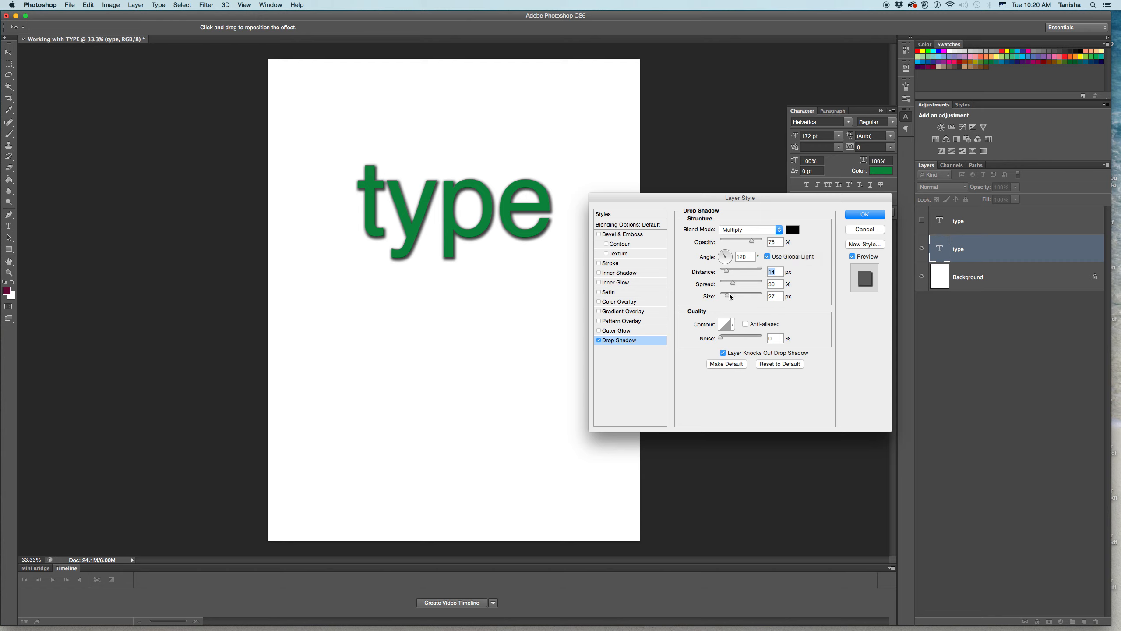
{"action": "left_click_drag", "start_coordinate": [731, 297], "coordinate": [733, 299]}
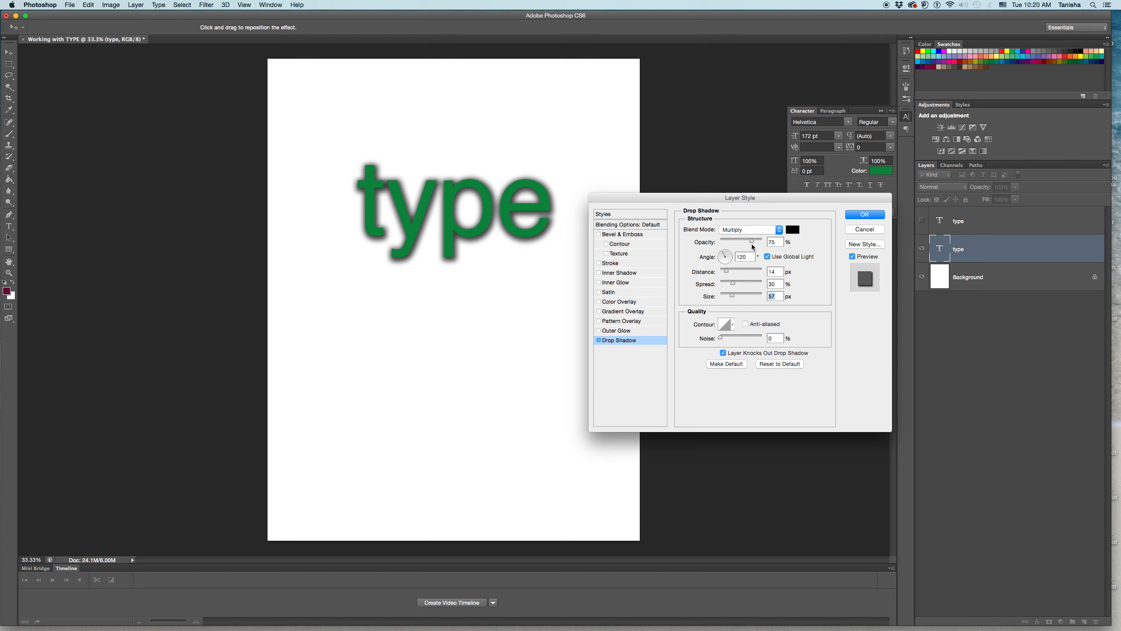
{"action": "left_click_drag", "start_coordinate": [753, 241], "coordinate": [803, 243]}
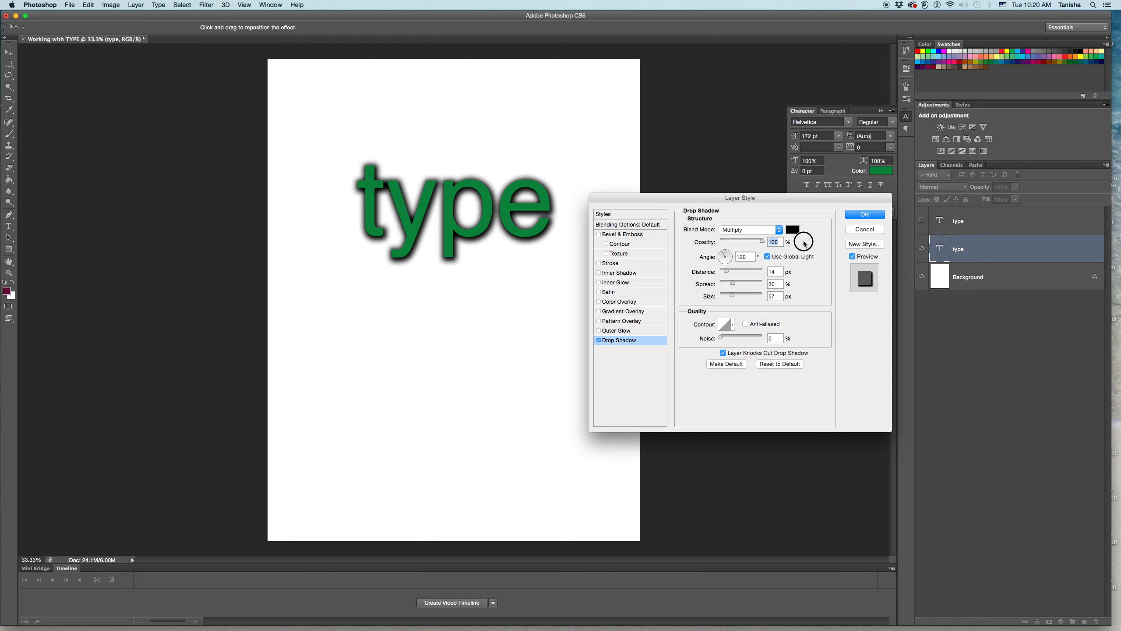
{"action": "left_click", "coordinate": [750, 241]}
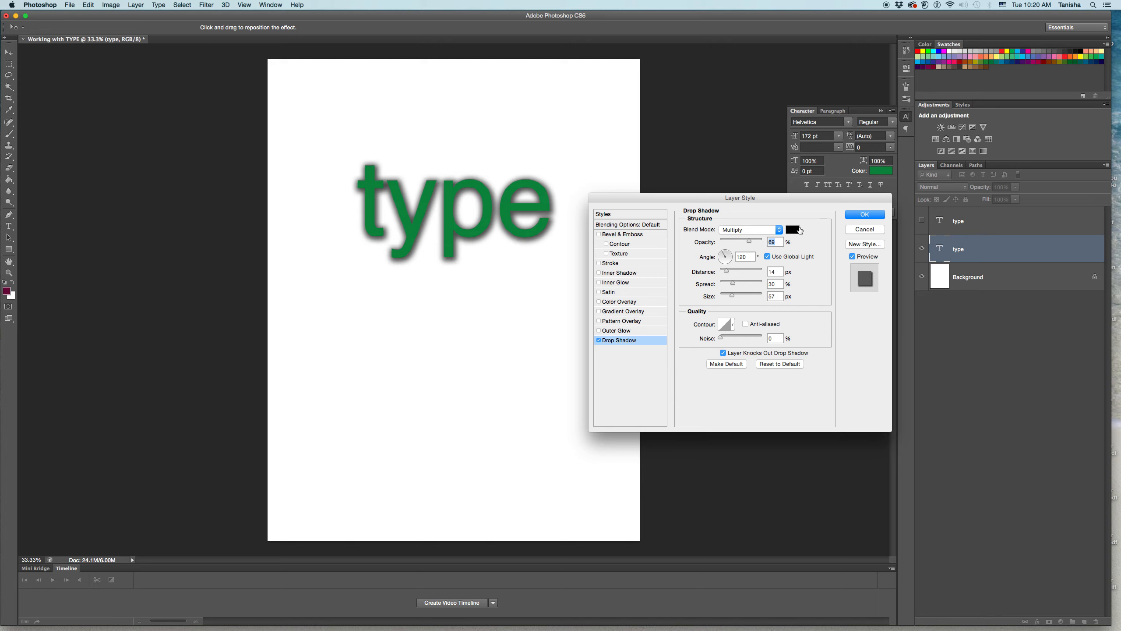
Try bright red, green and purple as the drop shadow colour, and cancel the colour change.
{"action": "left_click", "coordinate": [793, 230]}
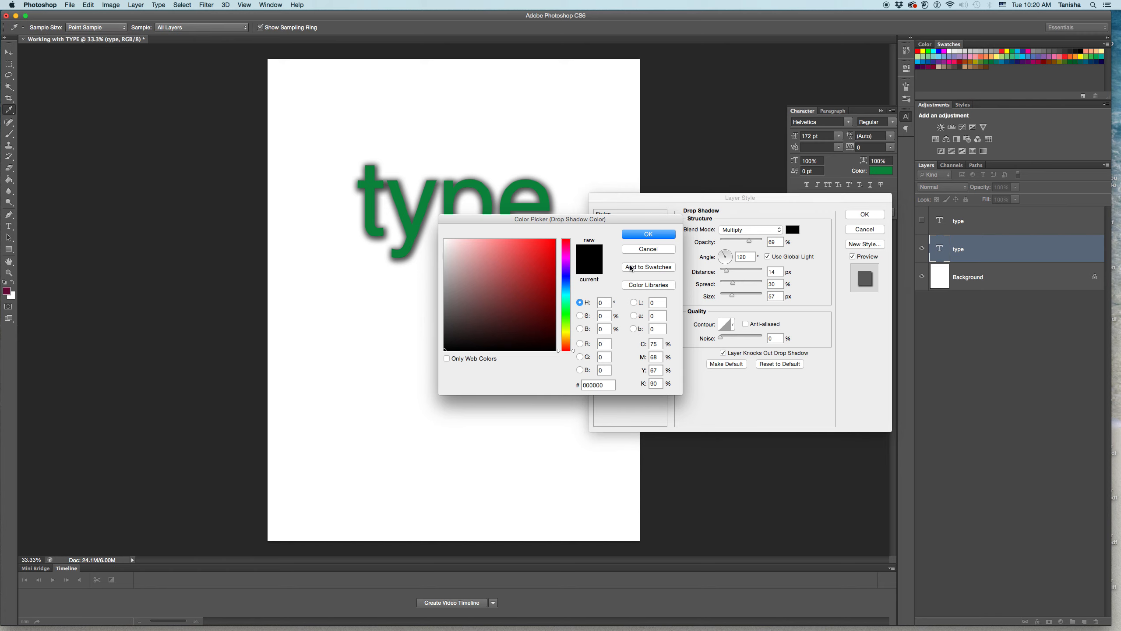
{"action": "left_click", "coordinate": [548, 248]}
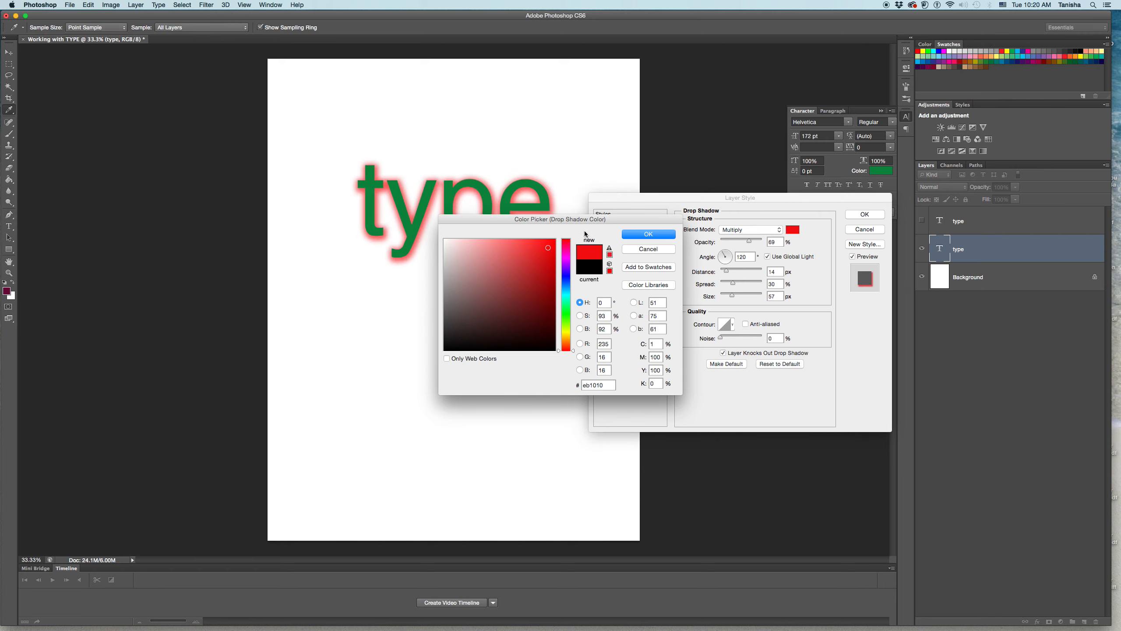
{"action": "left_click", "coordinate": [567, 318]}
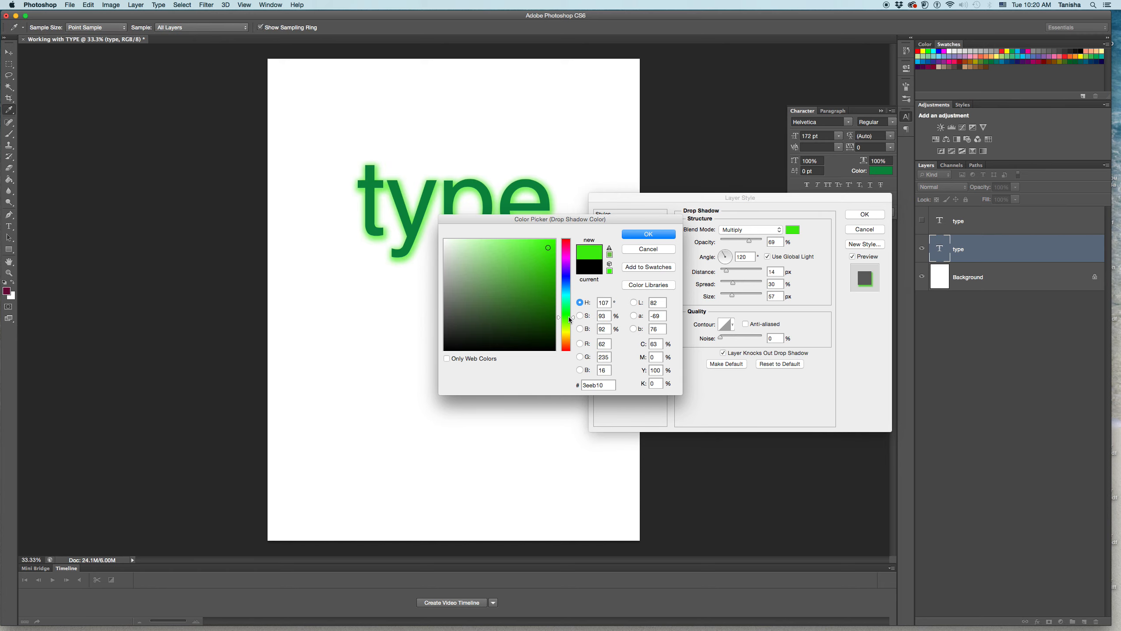
{"action": "left_click_drag", "start_coordinate": [567, 310], "coordinate": [558, 263]}
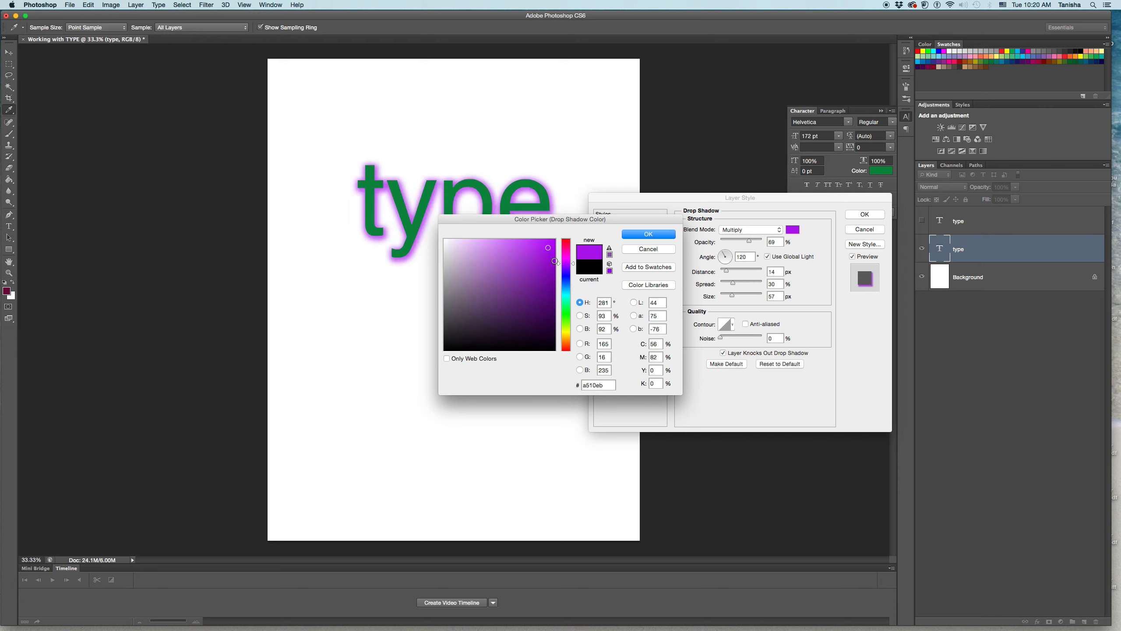
{"action": "left_click", "coordinate": [647, 249]}
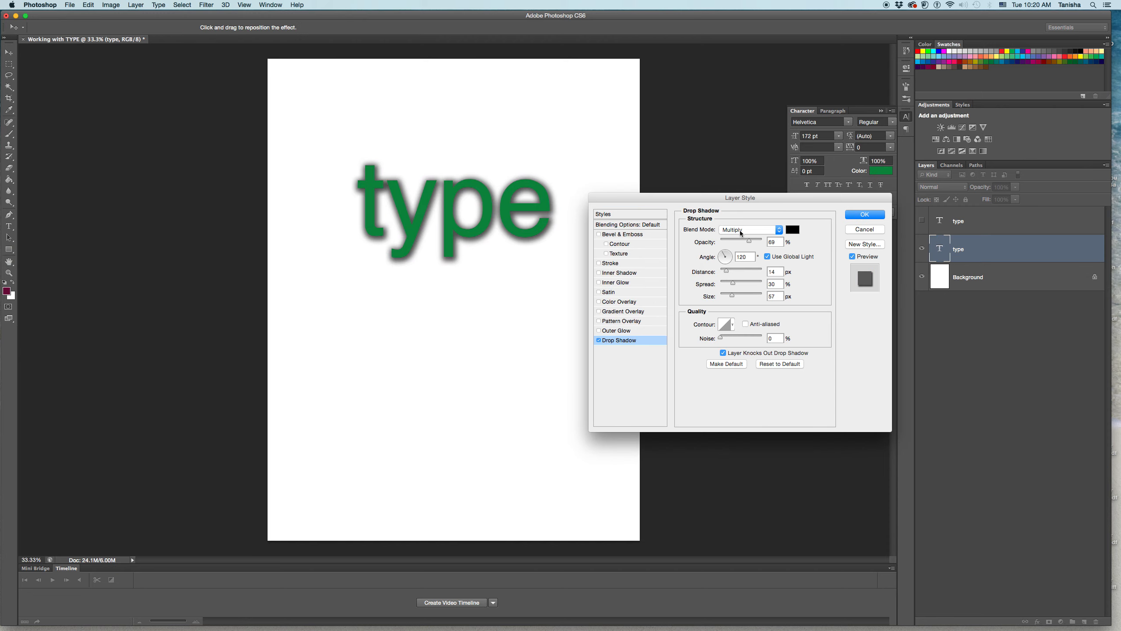
Try the Overlay, Linear Burn and Color Burn blend modes on the drop shadow, and set it back to Multiply.
{"action": "left_click", "coordinate": [765, 230]}
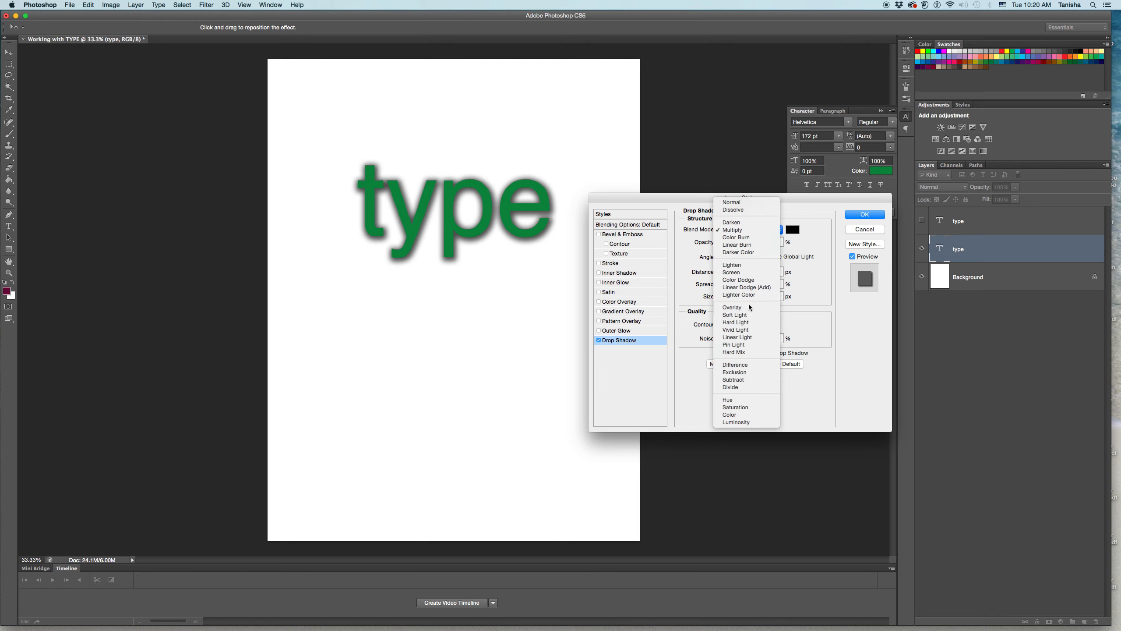
{"action": "left_click", "coordinate": [748, 306]}
{"action": "left_click", "coordinate": [755, 230]}
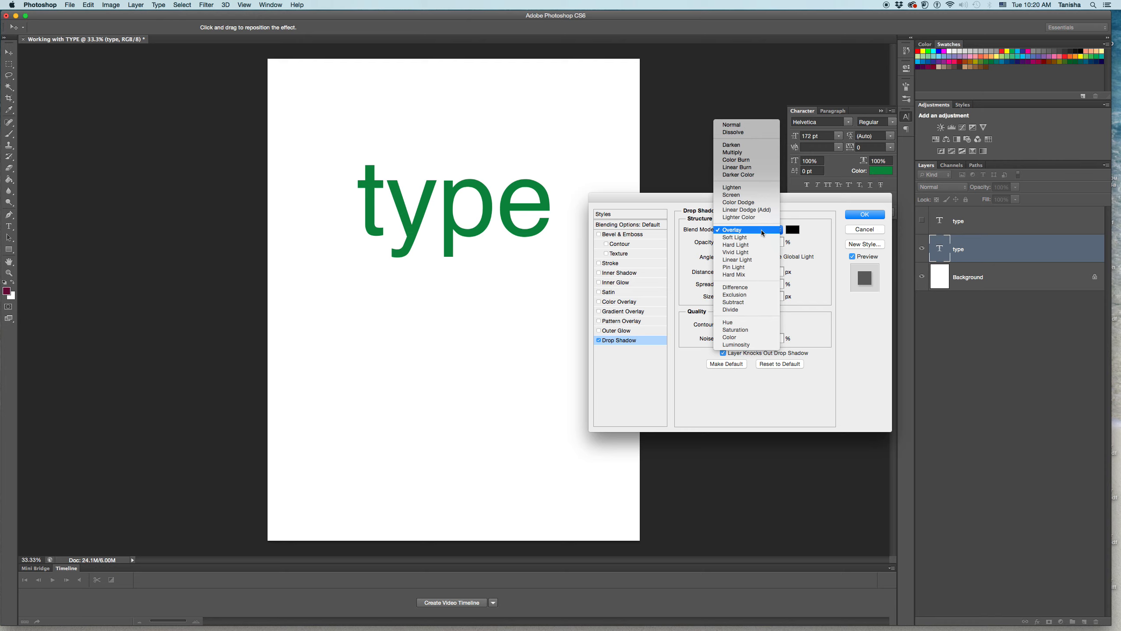
{"action": "left_click", "coordinate": [745, 167]}
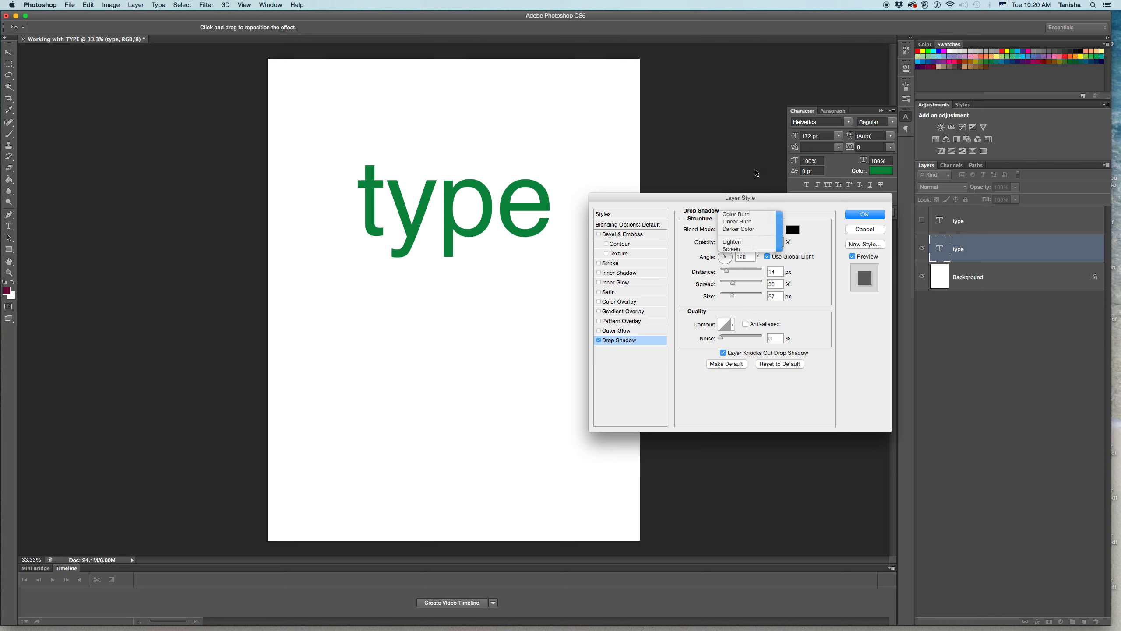
{"action": "left_click", "coordinate": [749, 230]}
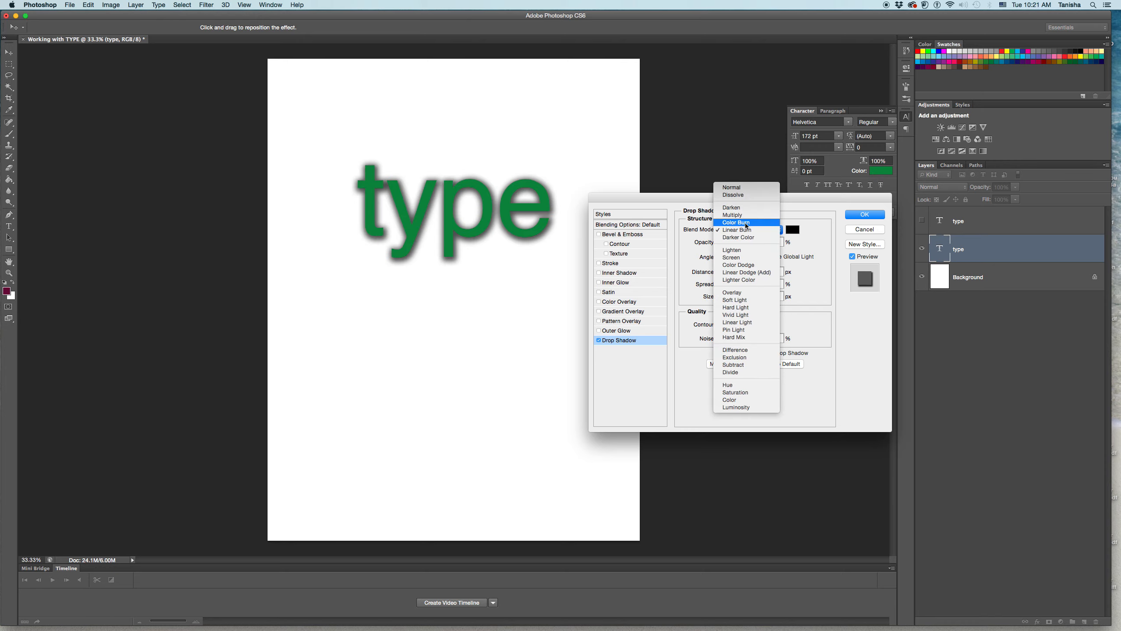
{"action": "left_click", "coordinate": [750, 220]}
{"action": "left_click", "coordinate": [752, 230]}
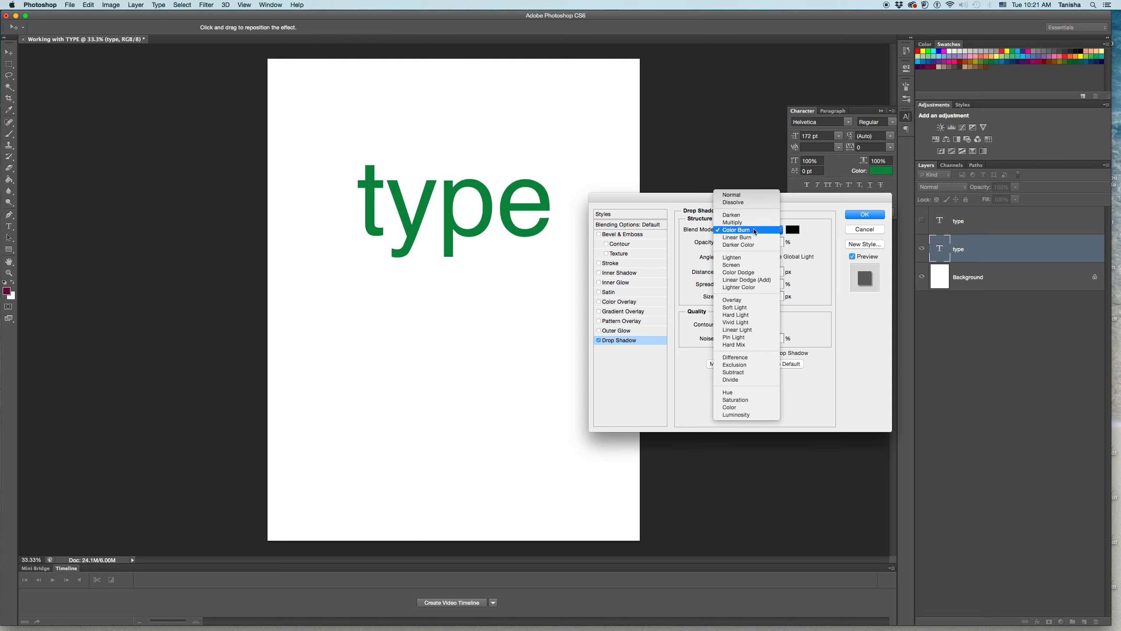
{"action": "left_click", "coordinate": [759, 222]}
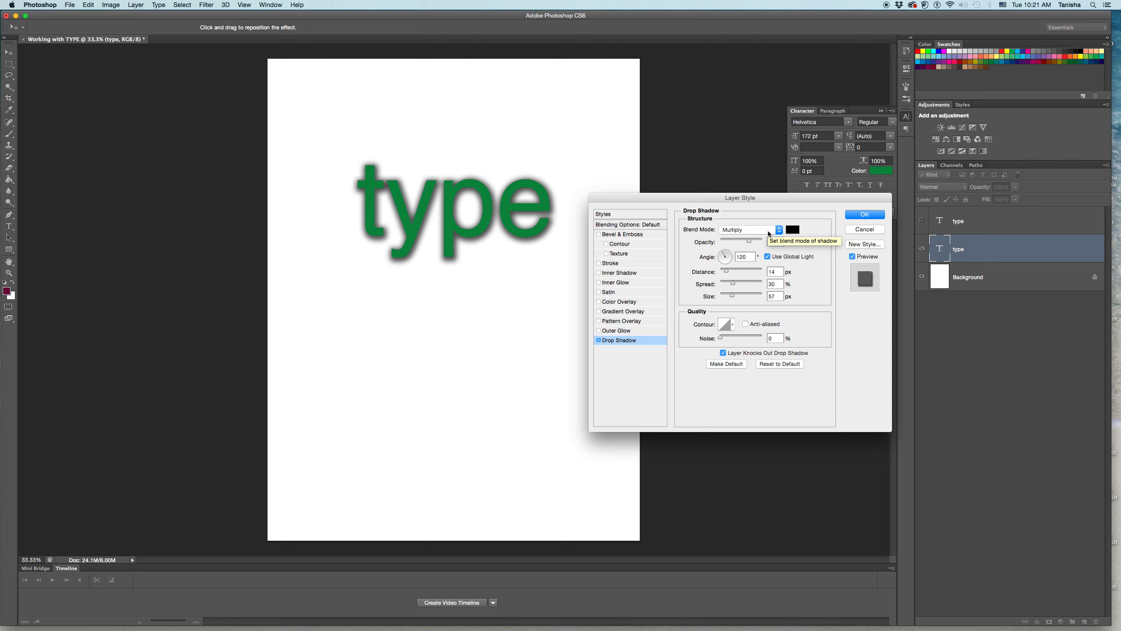
Turn off the drop shadow and add a Stroke effect to the green text with a size of 8 px.
{"action": "left_click", "coordinate": [599, 341]}
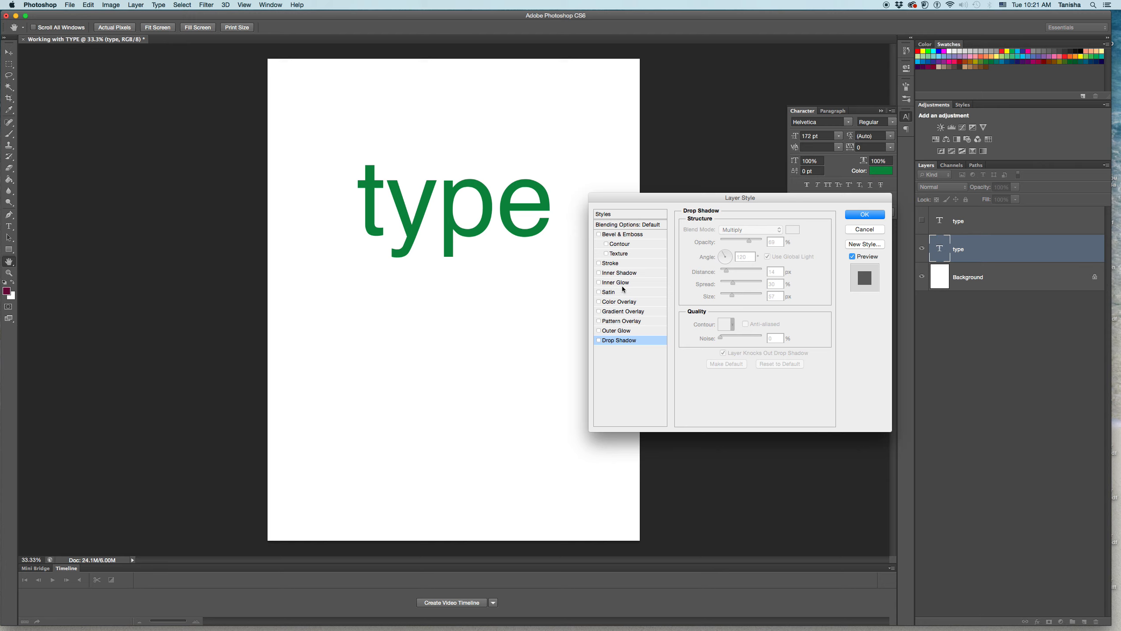
{"action": "left_click", "coordinate": [614, 264]}
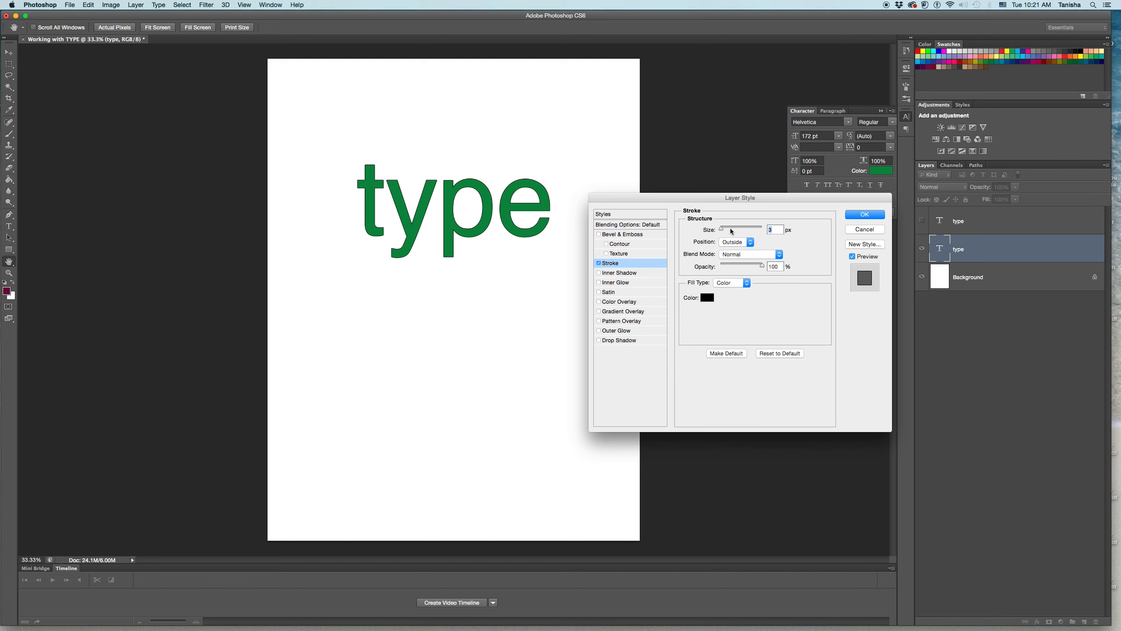
{"action": "mouse_move", "coordinate": [722, 229]}
{"action": "left_mouse_down"}
{"action": "mouse_move", "coordinate": [756, 231]}
{"action": "mouse_move", "coordinate": [725, 235]}
{"action": "left_mouse_up"}
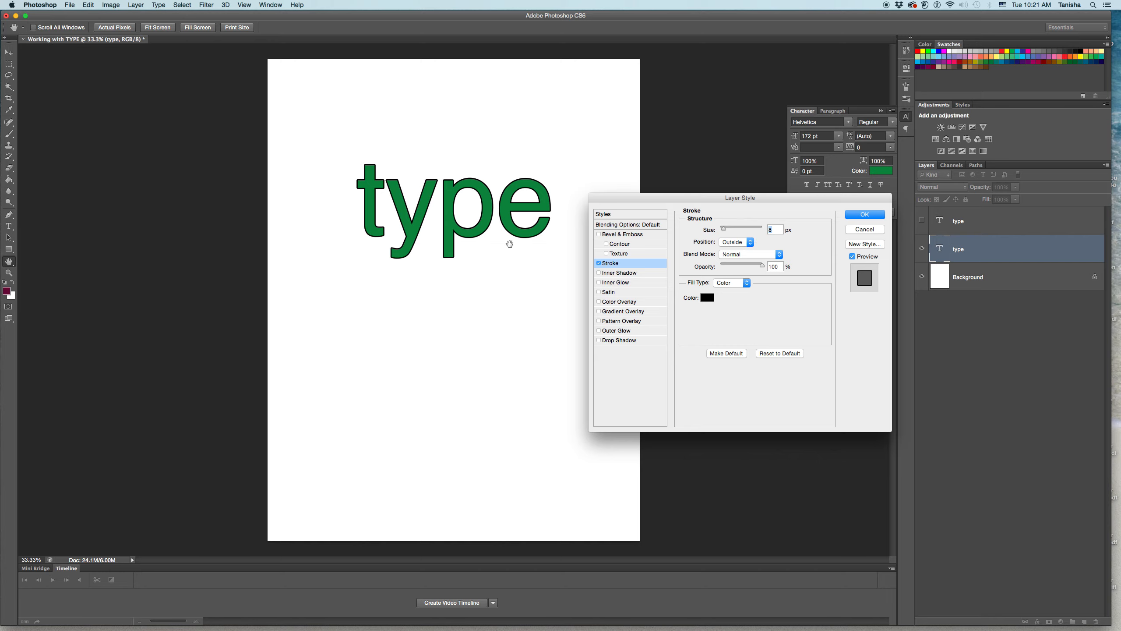
Try the Inside position for the stroke and set its position to Center.
{"action": "left_click", "coordinate": [749, 243]}
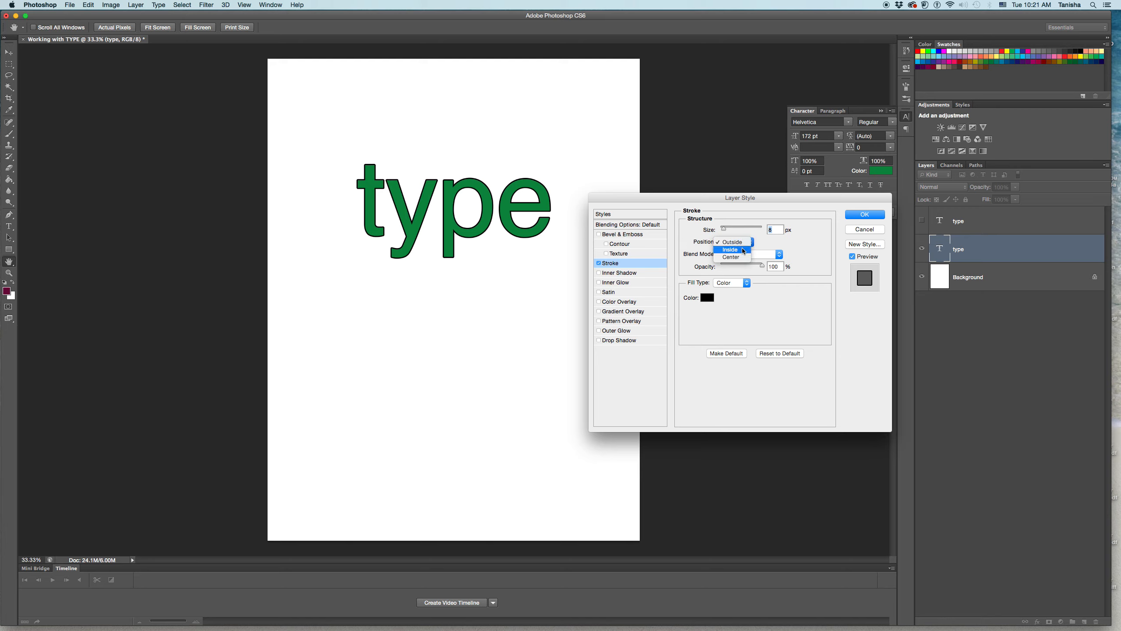
{"action": "left_click", "coordinate": [731, 250]}
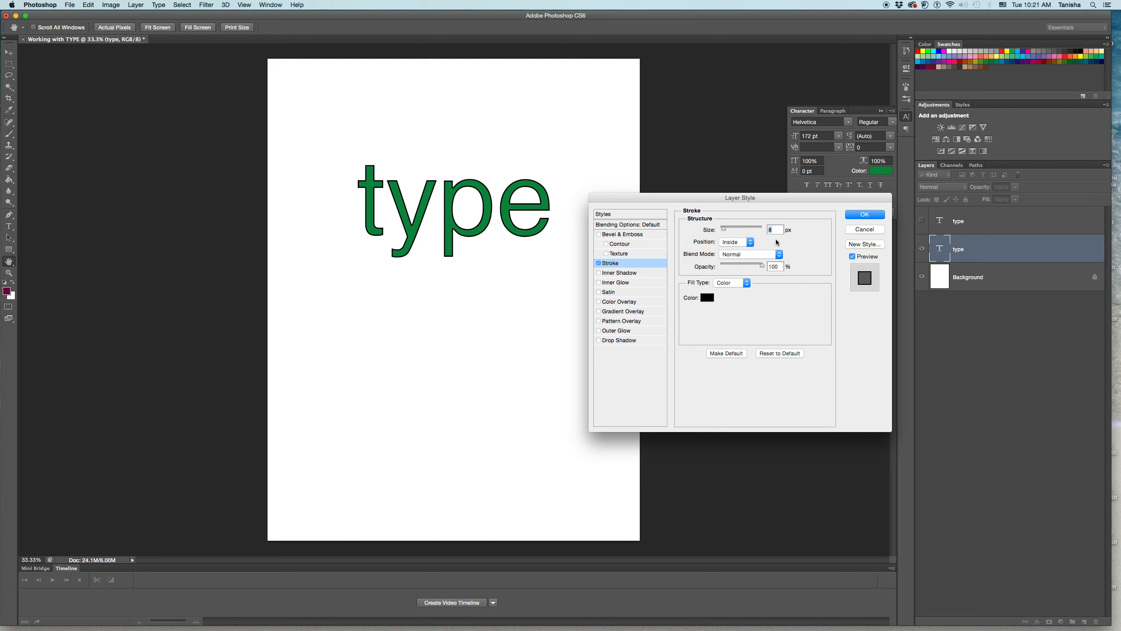
{"action": "left_click", "coordinate": [749, 242]}
{"action": "left_click", "coordinate": [746, 251]}
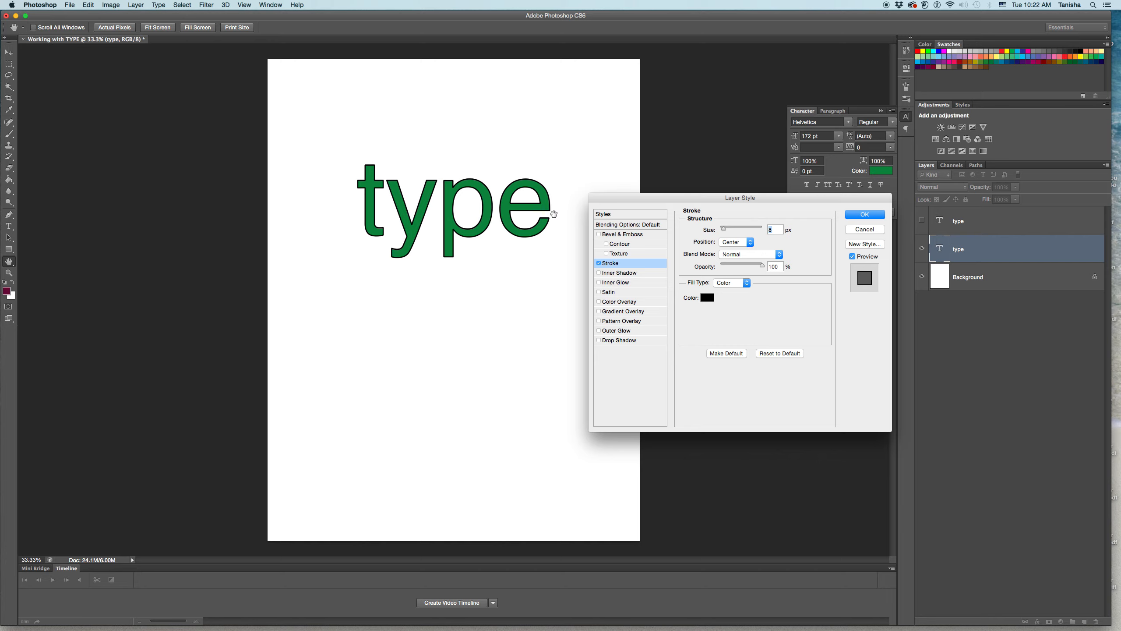
{"action": "left_click", "coordinate": [742, 243]}
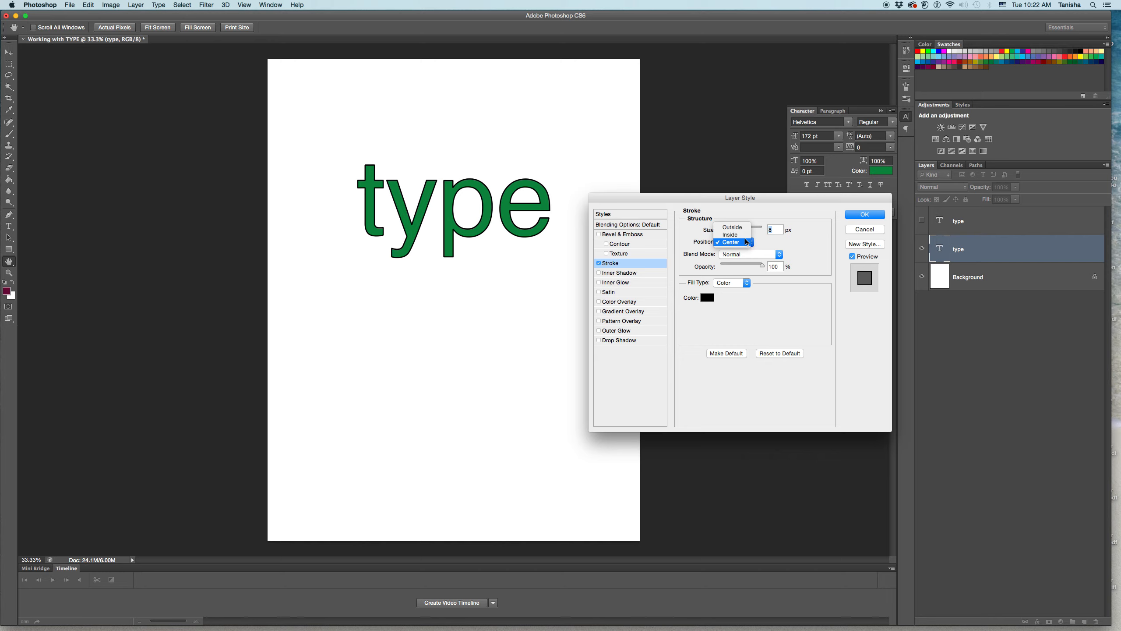
{"action": "left_click", "coordinate": [767, 247]}
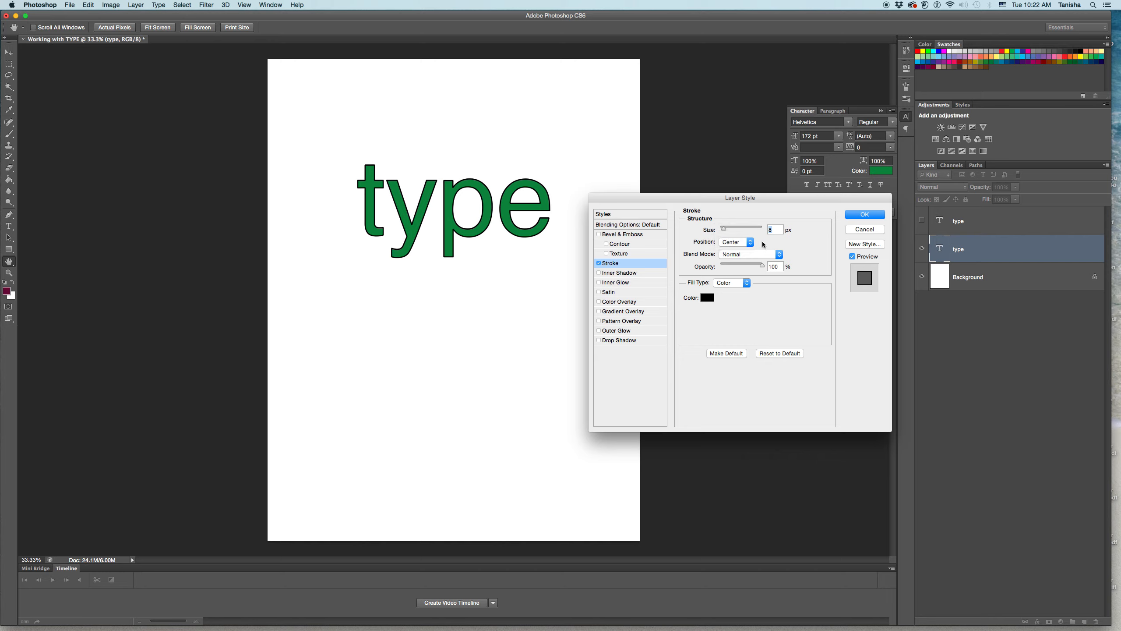
Try red and green as the stroke colour, and set it to magenta (#b606b4).
{"action": "left_click", "coordinate": [709, 299]}
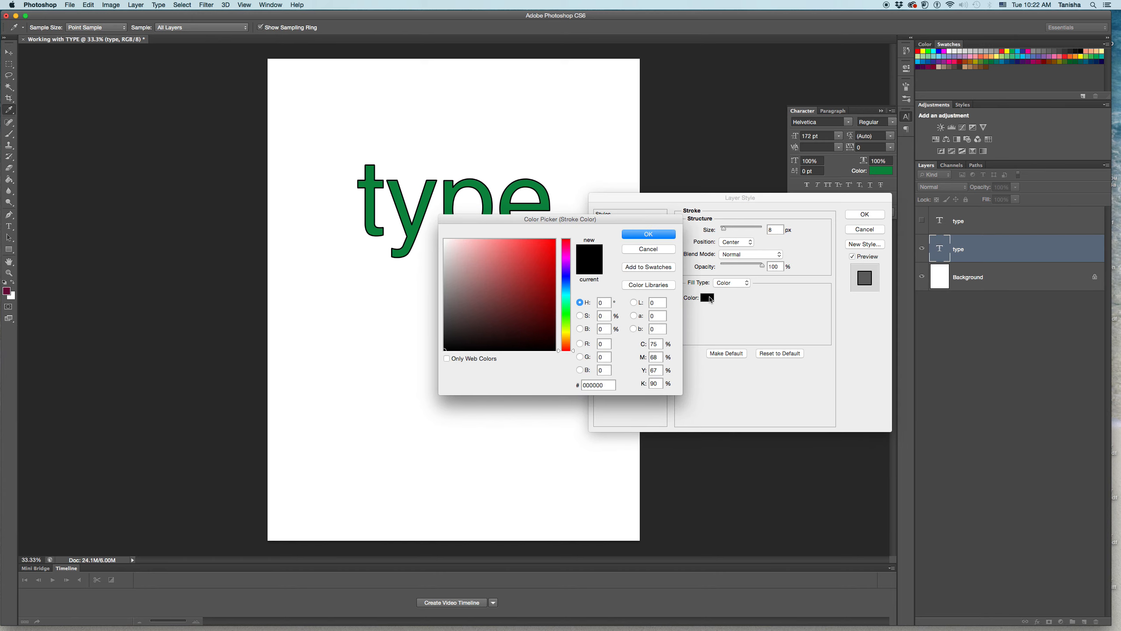
{"action": "left_click", "coordinate": [552, 263]}
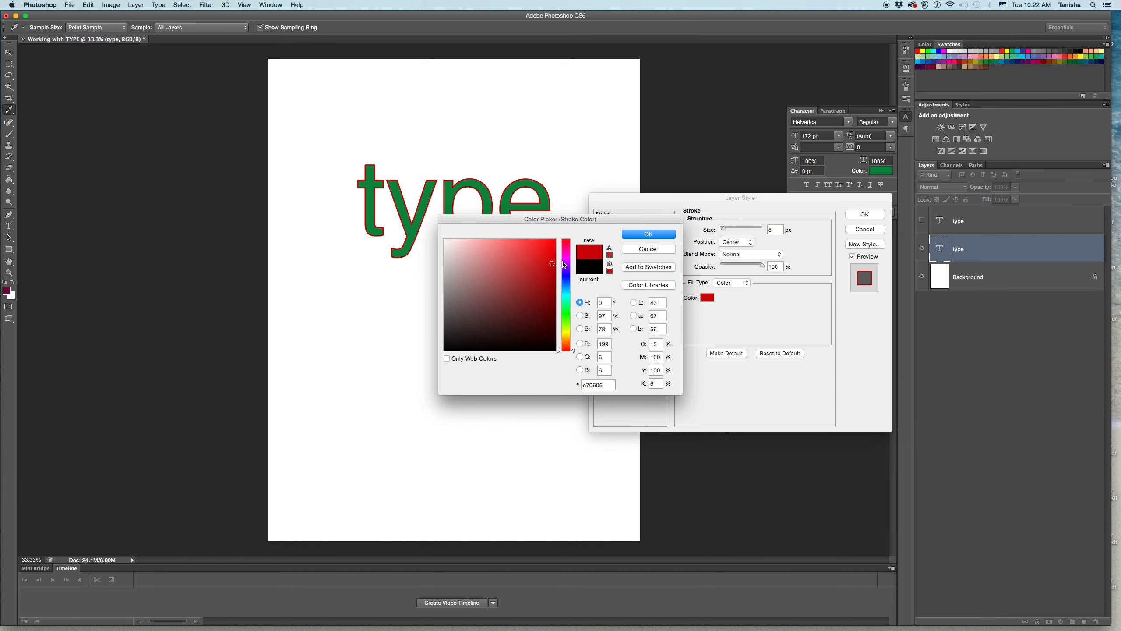
{"action": "left_click_drag", "start_coordinate": [612, 217], "coordinate": [571, 263]}
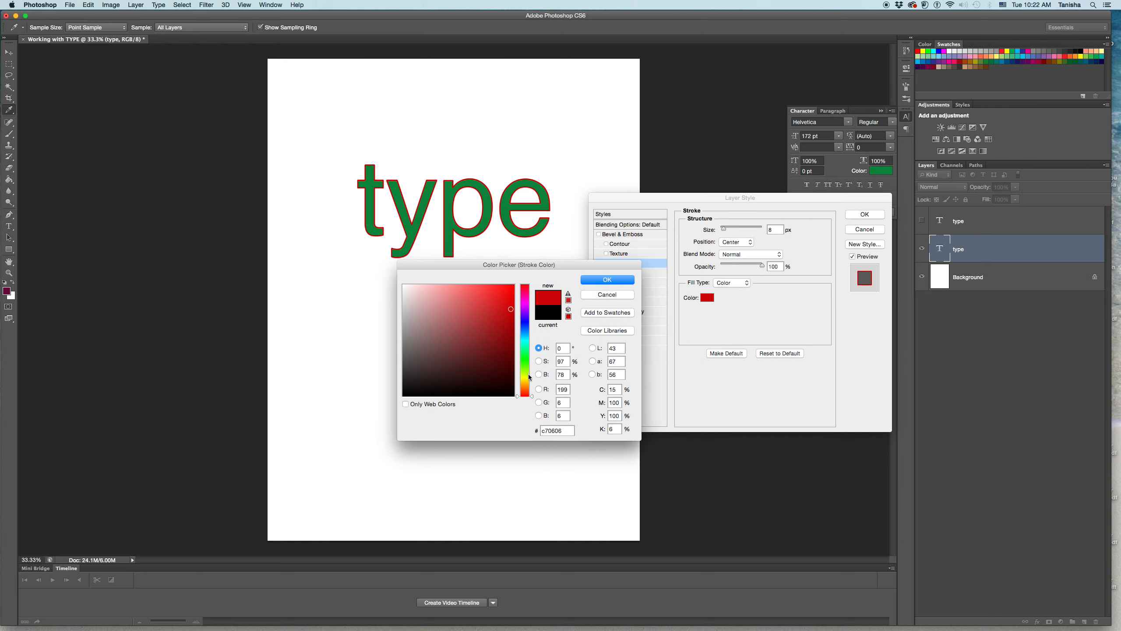
{"action": "left_click", "coordinate": [529, 376]}
{"action": "left_click", "coordinate": [530, 356]}
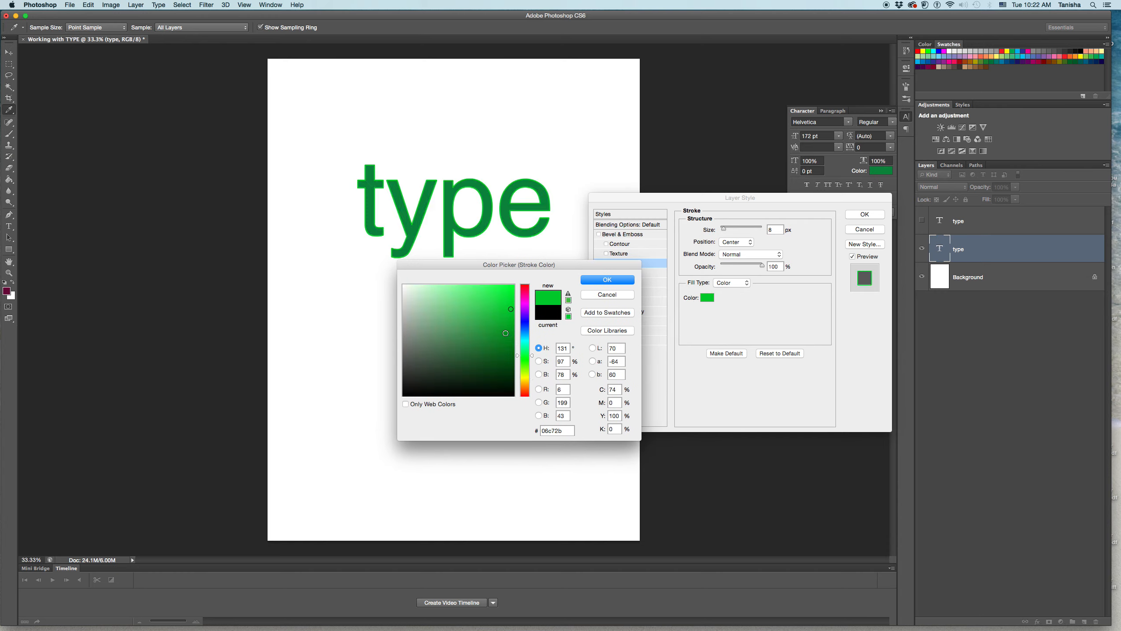
{"action": "left_click", "coordinate": [525, 322]}
{"action": "left_click", "coordinate": [525, 303]}
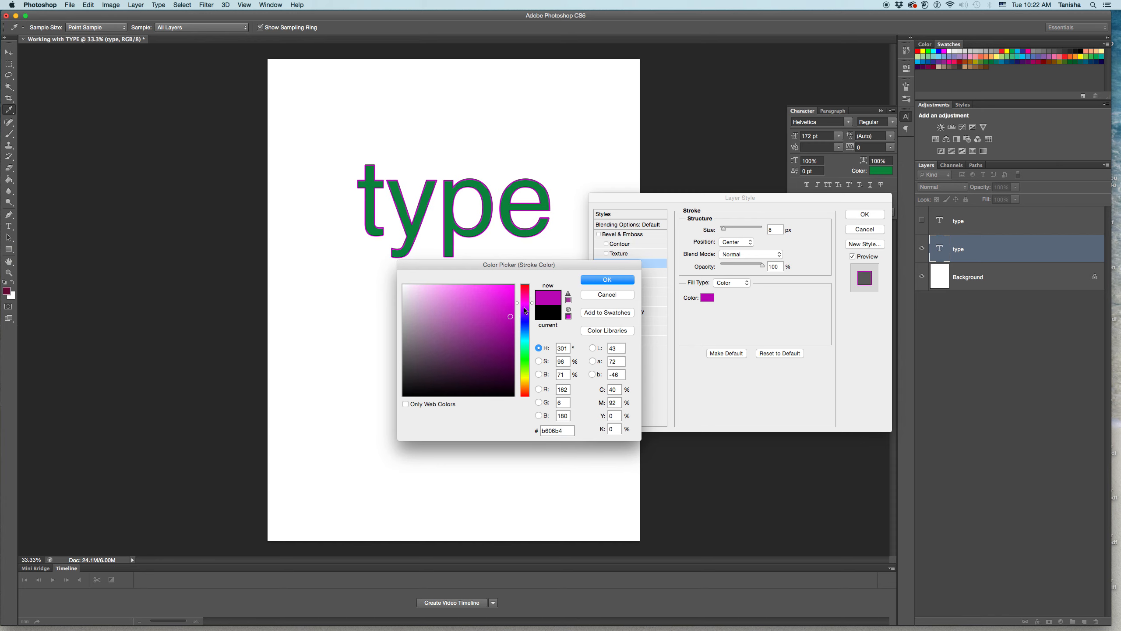
{"action": "left_click", "coordinate": [613, 281]}
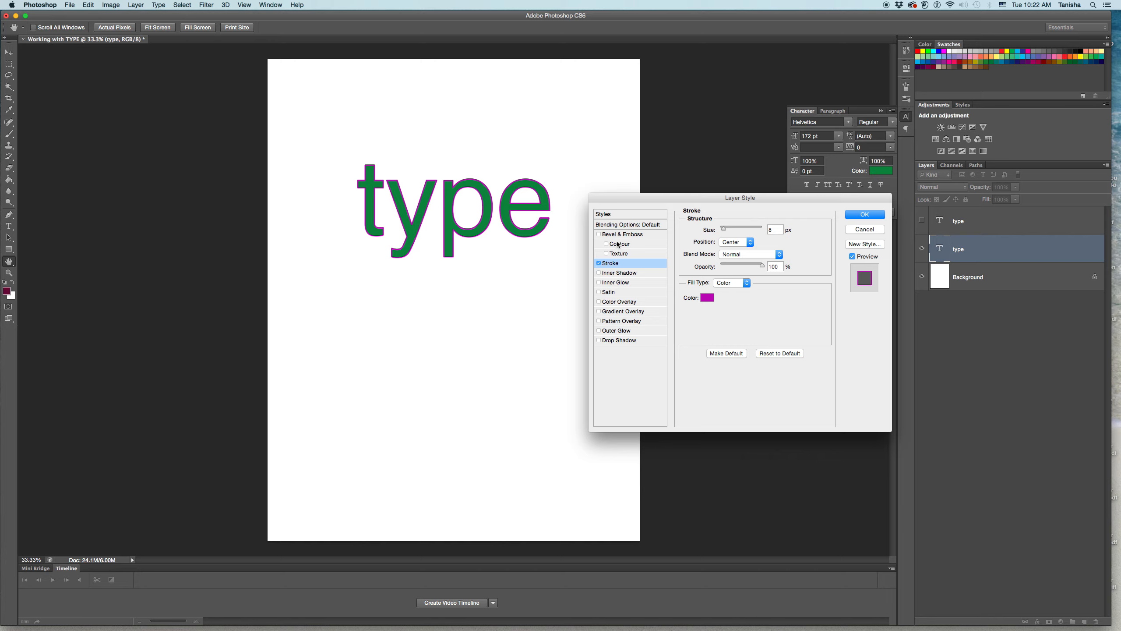
Add a Bevel & Emboss effect to the green text, compare the text with and without it, and show the effect's settings.
{"action": "left_click", "coordinate": [598, 234]}
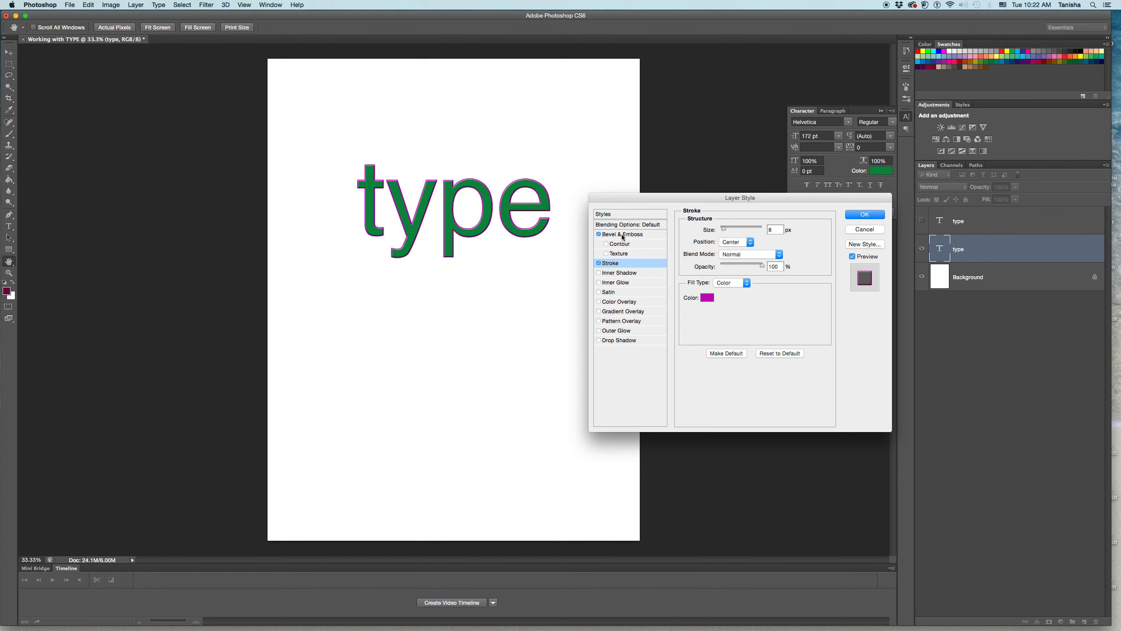
{"action": "left_click", "coordinate": [614, 236]}
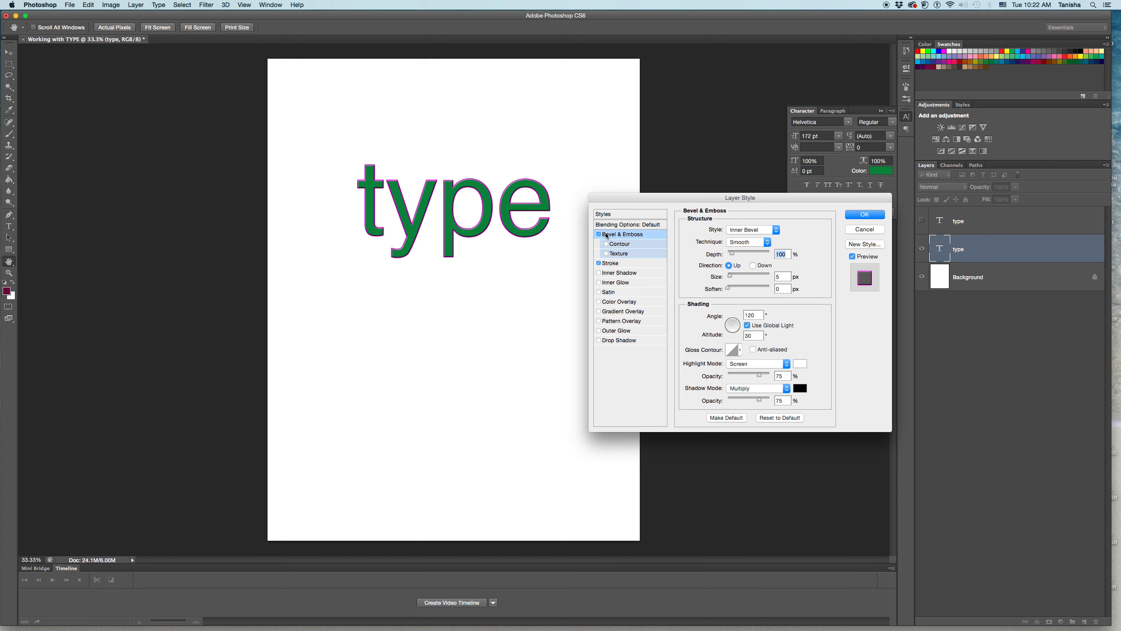
{"action": "left_click", "coordinate": [610, 263]}
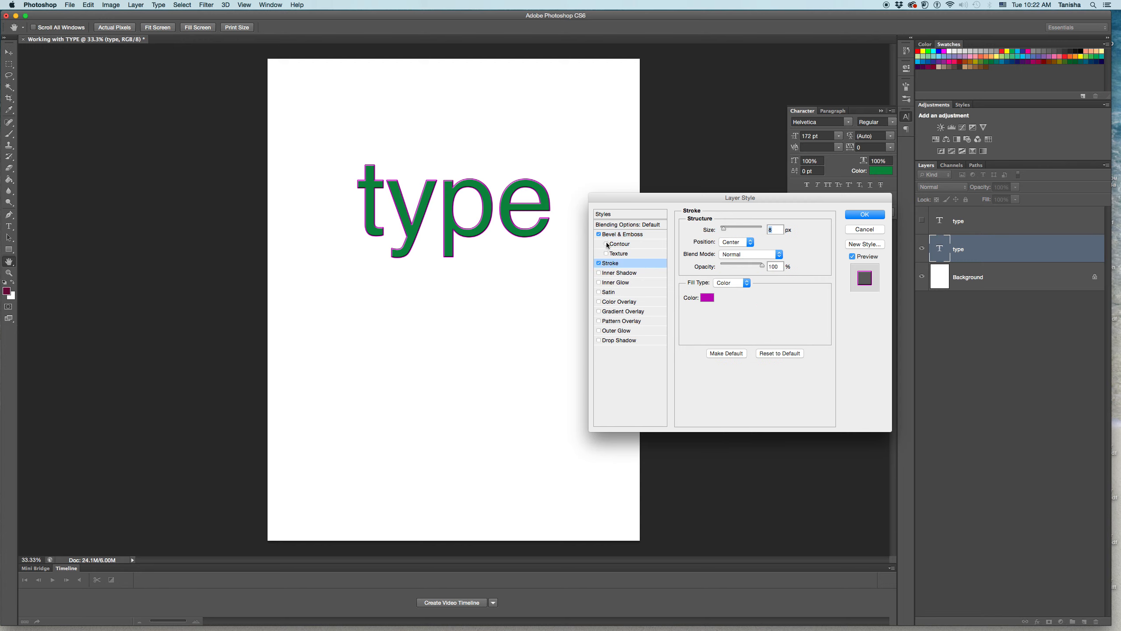
{"action": "left_click", "coordinate": [600, 234]}
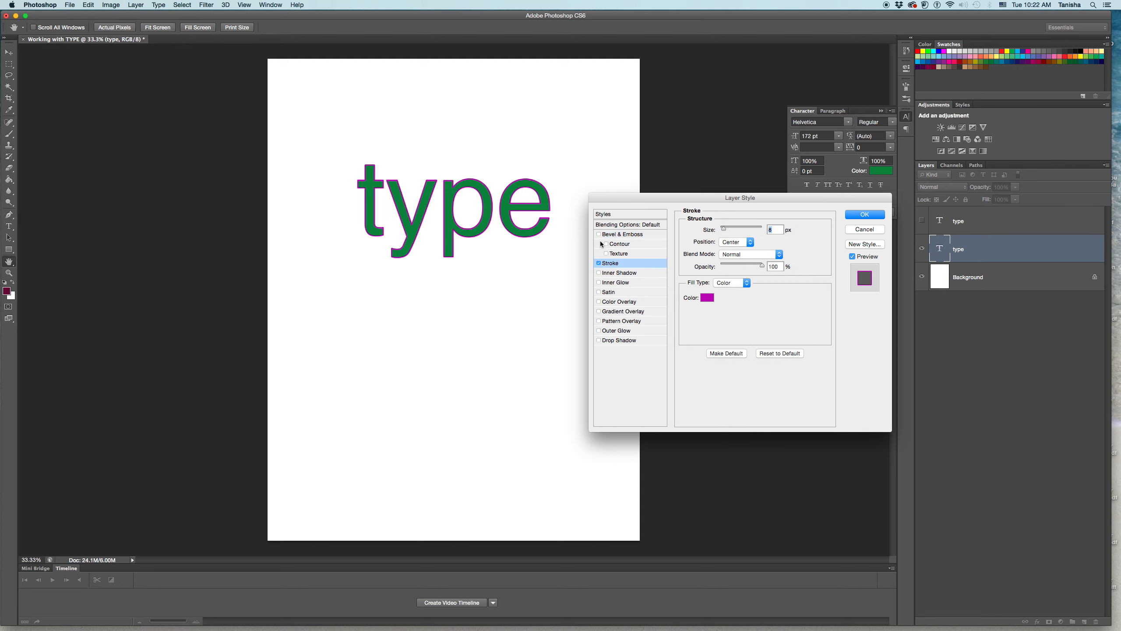
{"action": "left_click", "coordinate": [600, 237]}
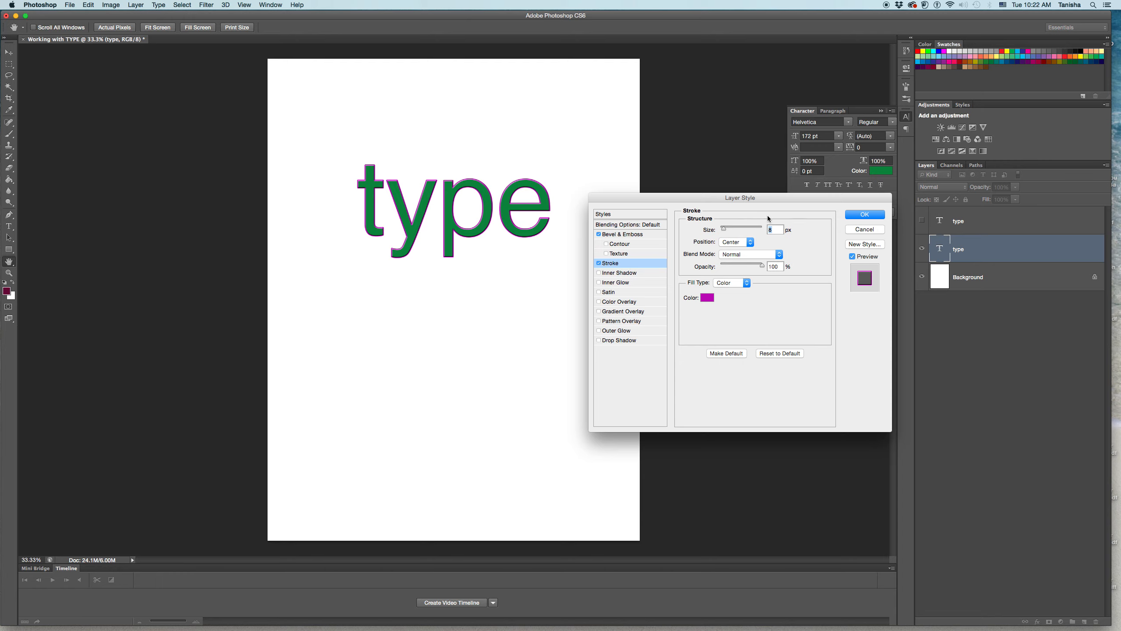
{"action": "left_click", "coordinate": [620, 235]}
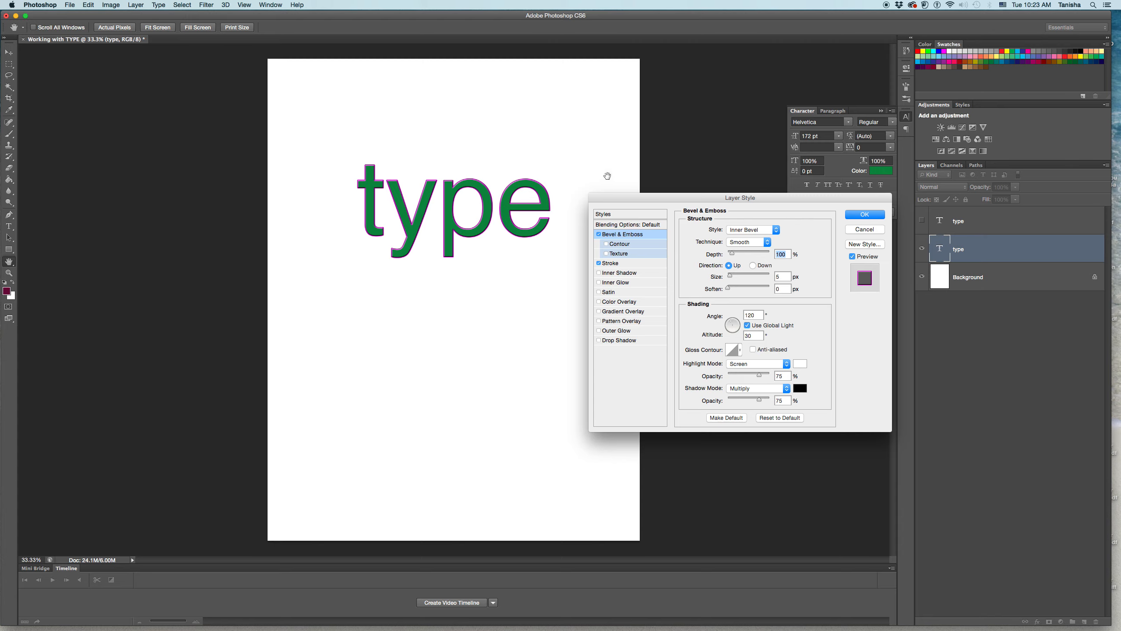
{"action": "key", "text": "super+equal"}
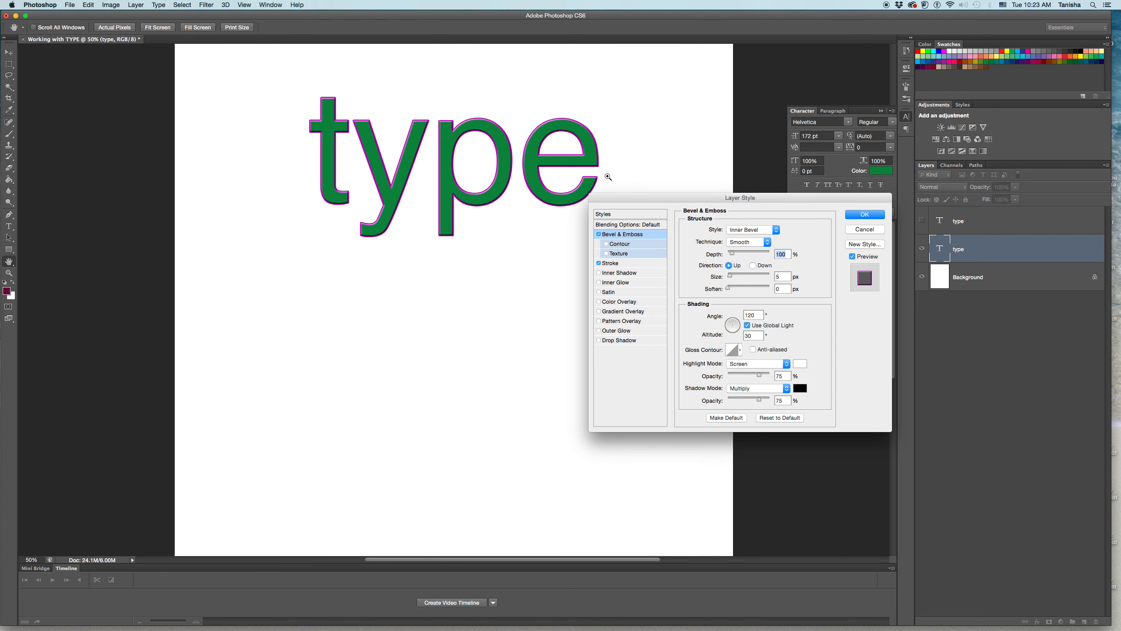
{"action": "scroll", "coordinate": [596, 155], "scroll_direction": "up", "scroll_amount": 2}
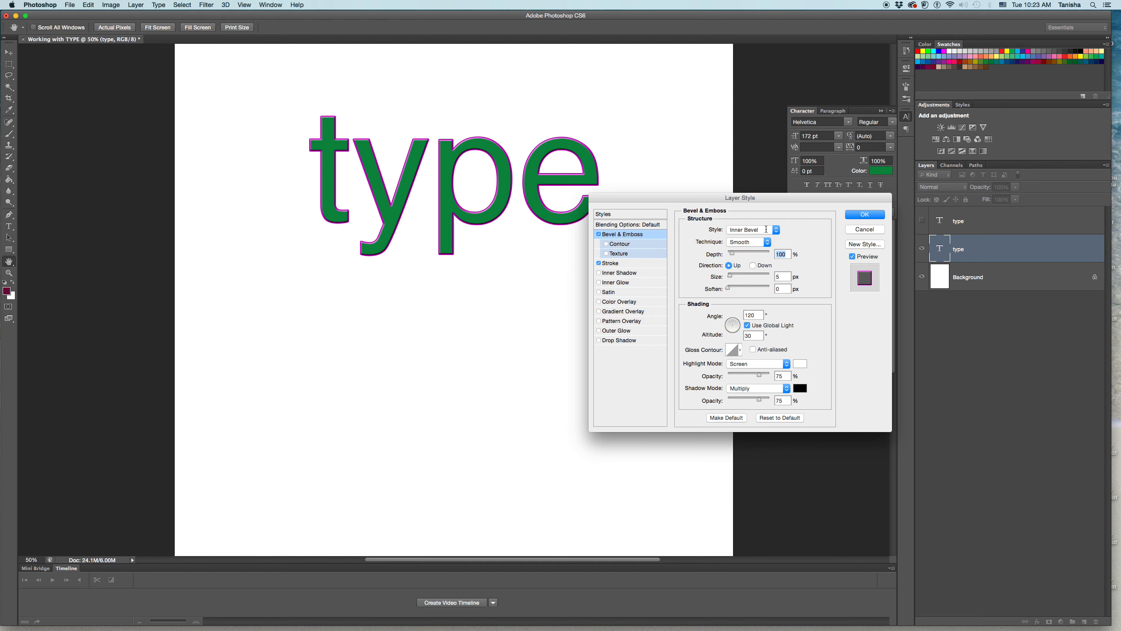
{"action": "left_click_drag", "start_coordinate": [718, 198], "coordinate": [761, 168]}
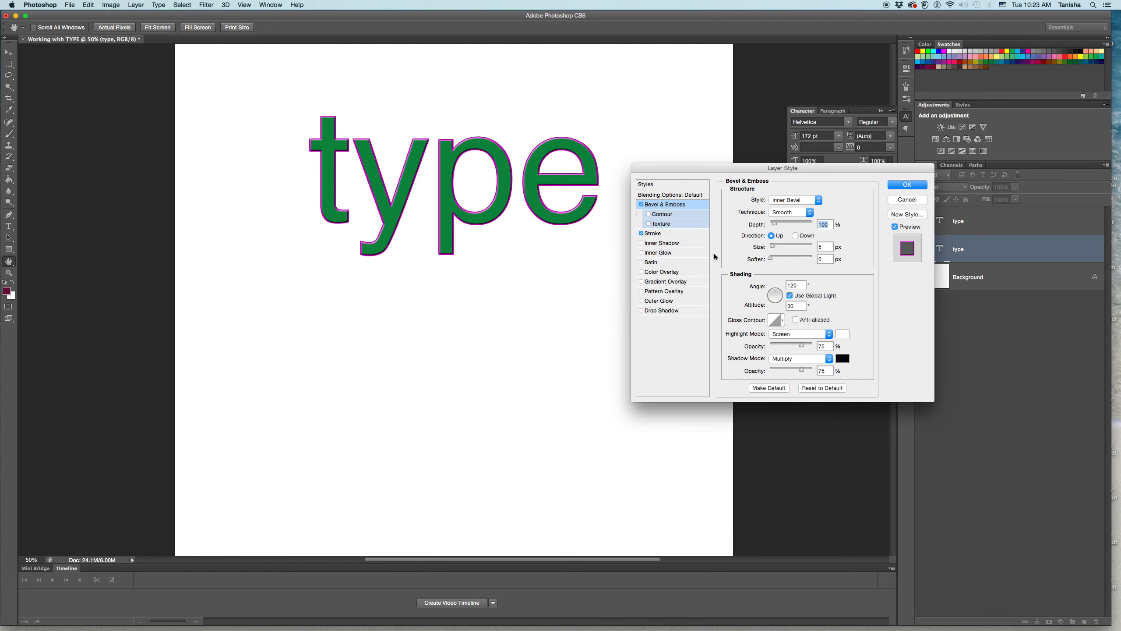
{"action": "key", "text": "super+plus"}
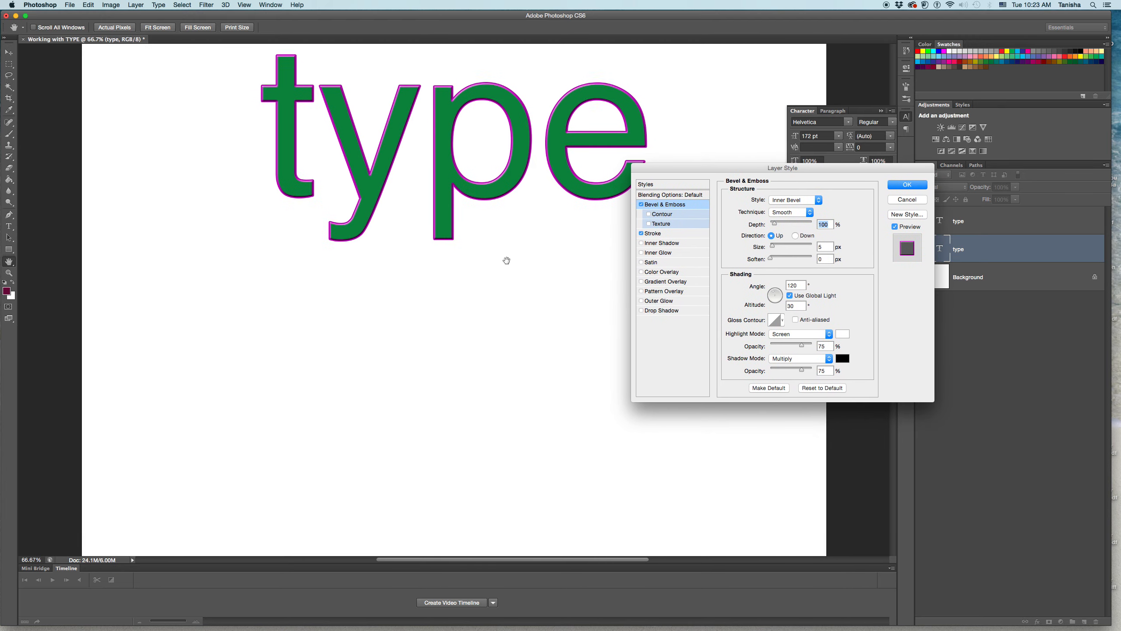
{"action": "scroll", "coordinate": [506, 258], "scroll_direction": "up", "scroll_amount": 3}
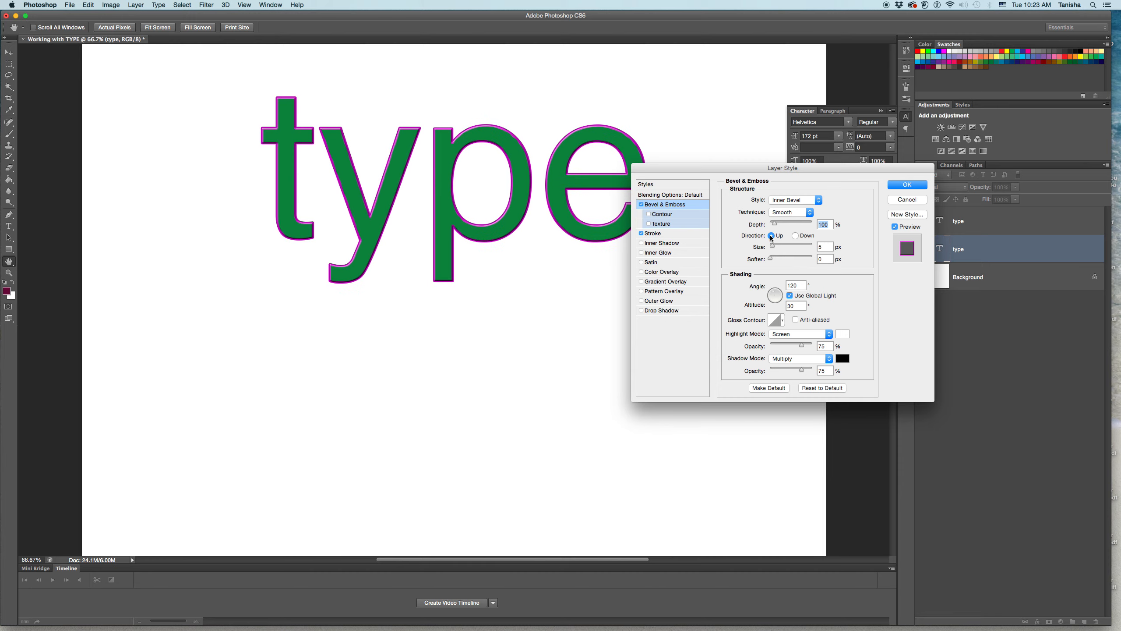
Keep the Inner Bevel style, try a depth of 1000% and a size of 70 px, and reduce the depth and set the size to 9 px.
{"action": "left_click", "coordinate": [803, 200]}
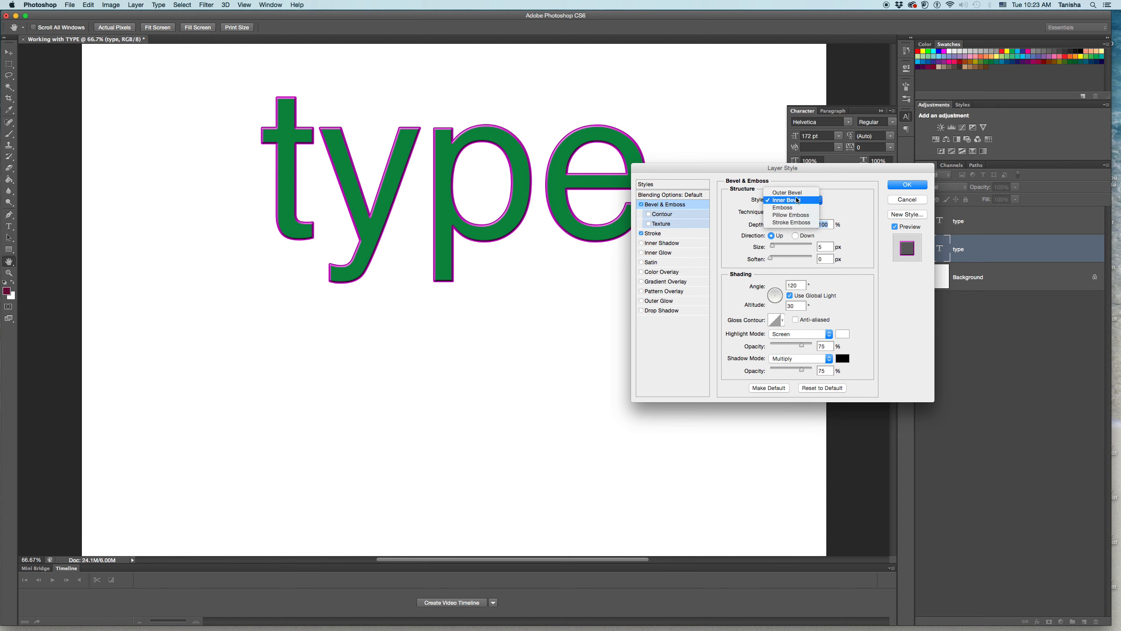
{"action": "left_click", "coordinate": [796, 202]}
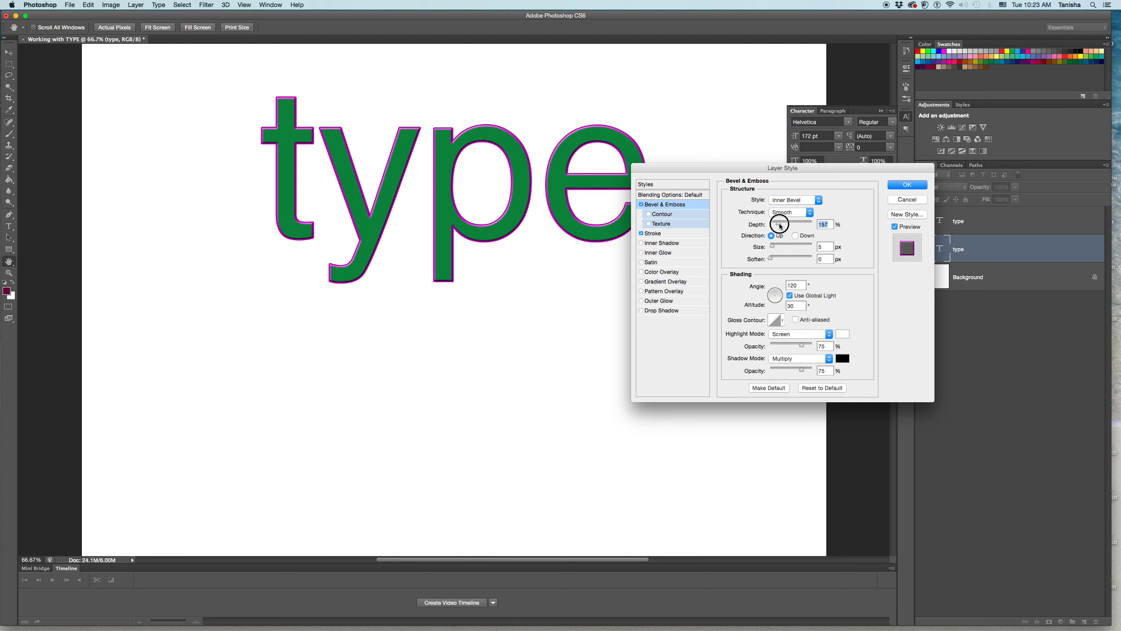
{"action": "left_click_drag", "start_coordinate": [775, 223], "coordinate": [817, 224]}
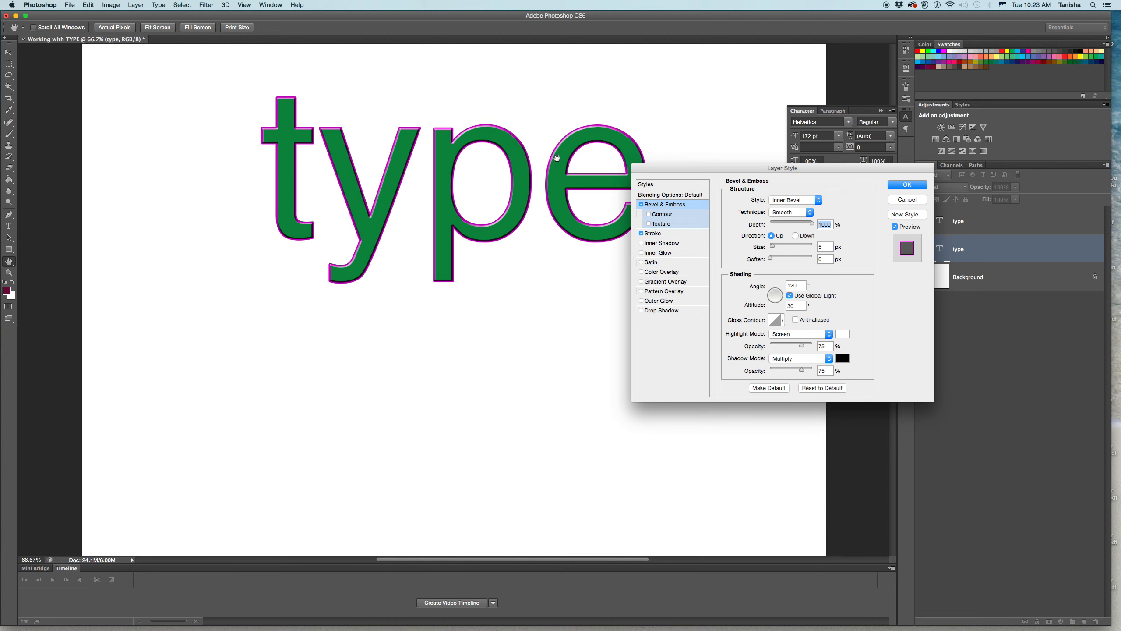
{"action": "left_click_drag", "start_coordinate": [812, 225], "coordinate": [777, 224]}
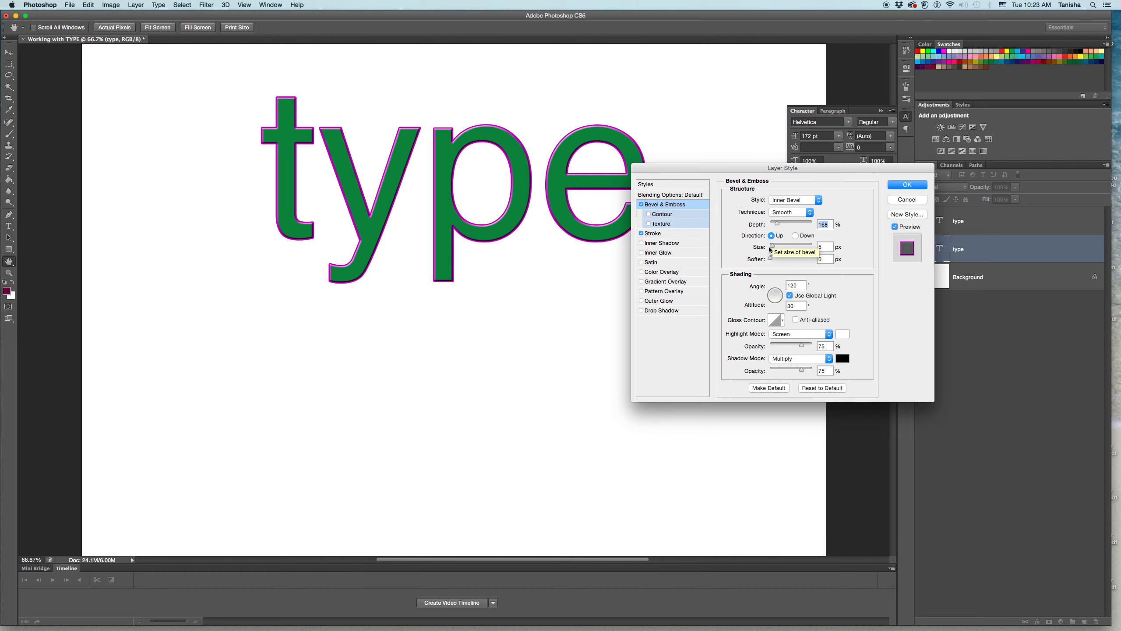
{"action": "left_click_drag", "start_coordinate": [771, 246], "coordinate": [784, 246]}
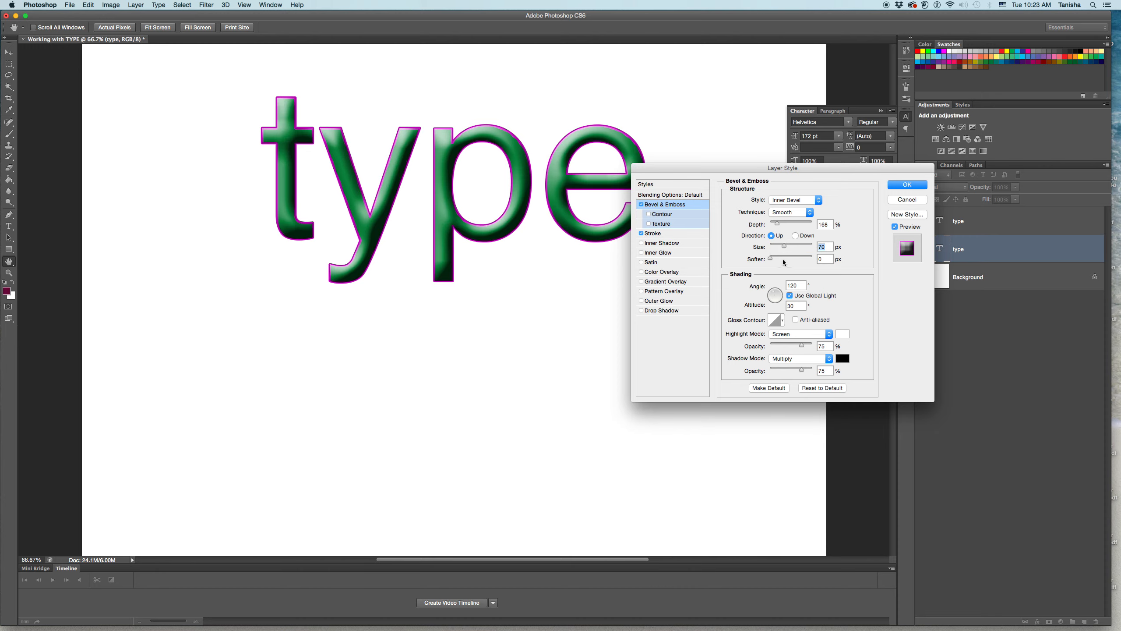
{"action": "mouse_move", "coordinate": [782, 247]}
{"action": "left_mouse_down"}
{"action": "mouse_move", "coordinate": [778, 260]}
{"action": "mouse_move", "coordinate": [773, 246]}
{"action": "left_mouse_up"}
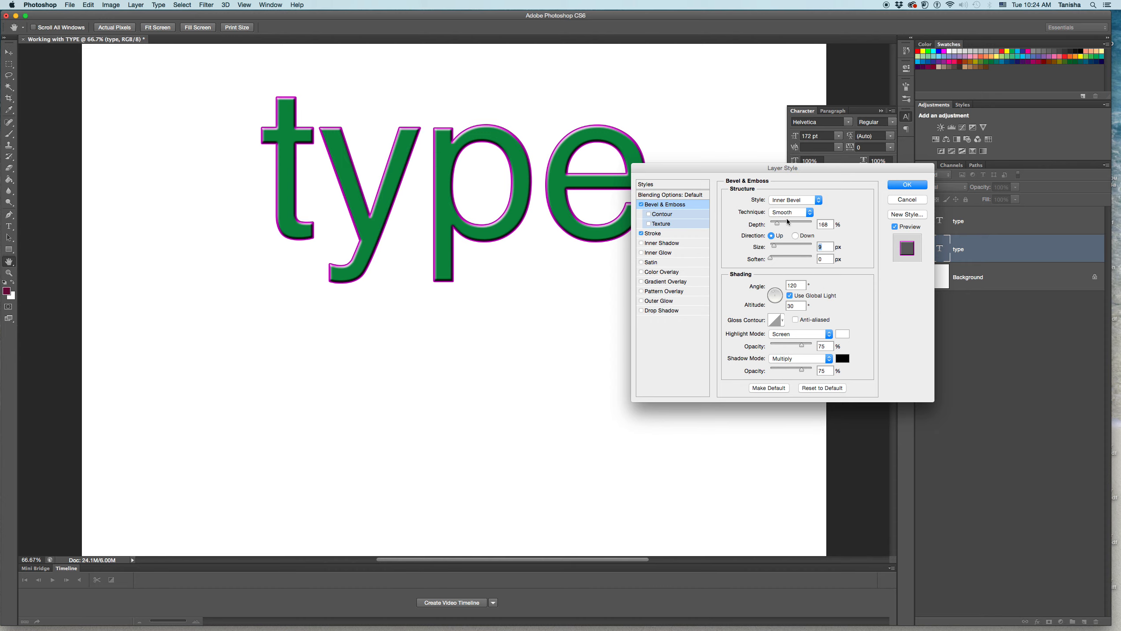
Compare the Outer Bevel and Inner Bevel styles on the text, and choose Outer Bevel.
{"action": "left_click", "coordinate": [804, 202]}
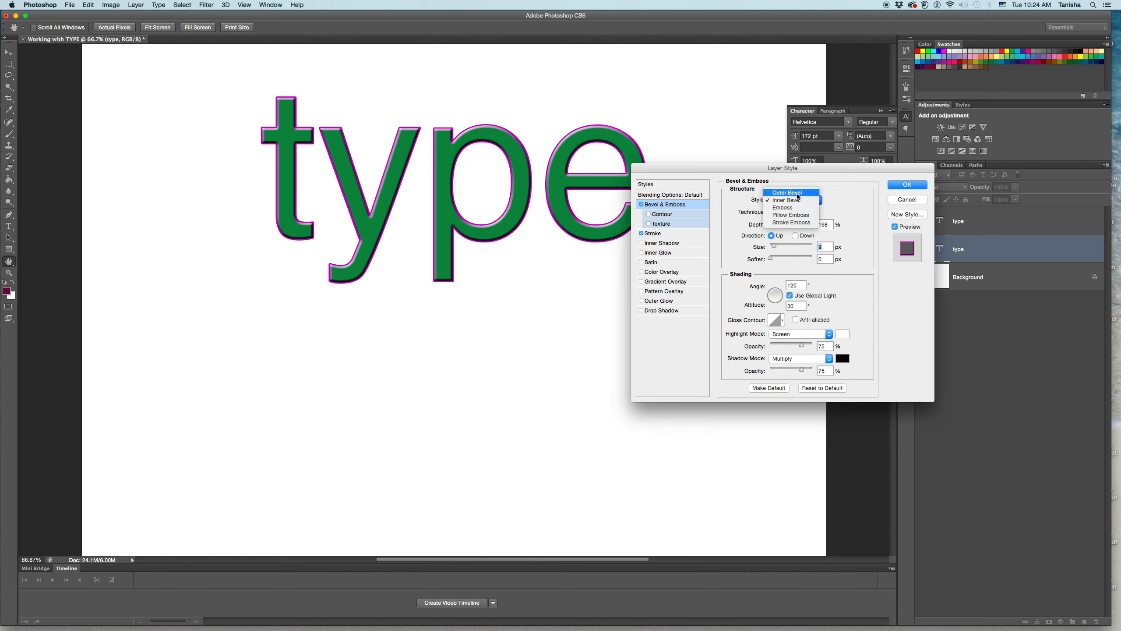
{"action": "left_click", "coordinate": [795, 193]}
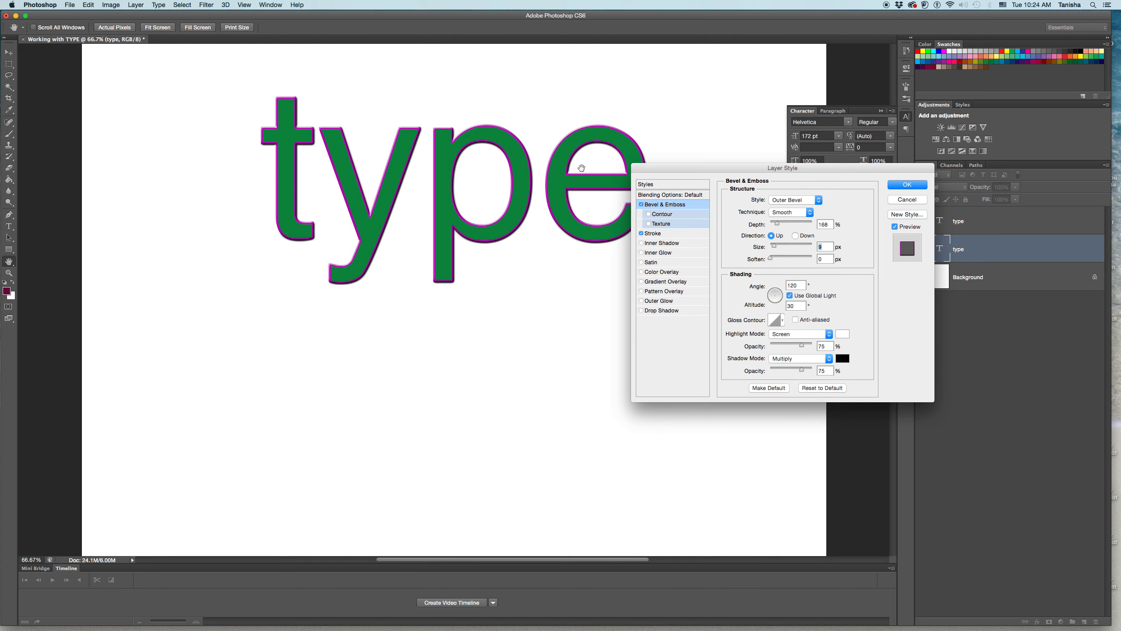
{"action": "left_click", "coordinate": [788, 203]}
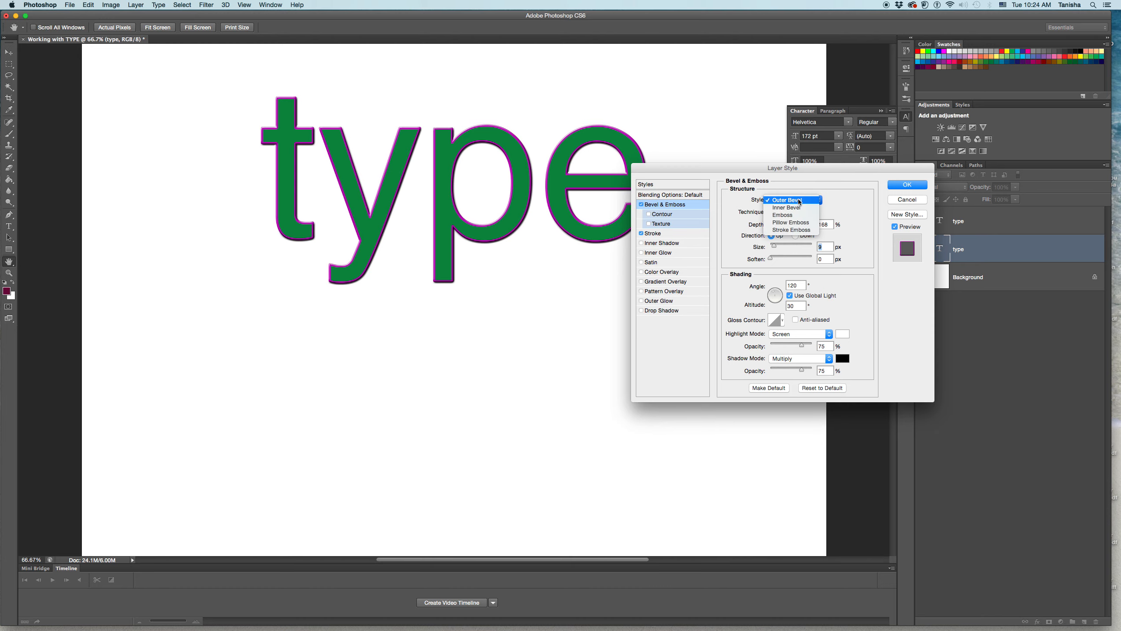
{"action": "left_click", "coordinate": [797, 207]}
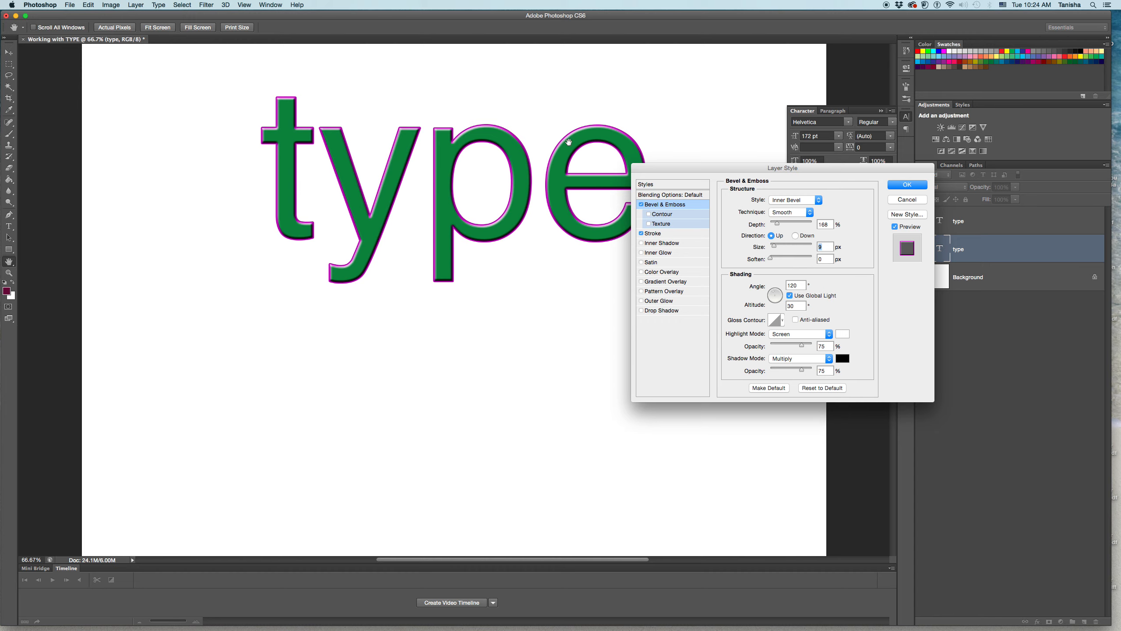
{"action": "left_click", "coordinate": [814, 201]}
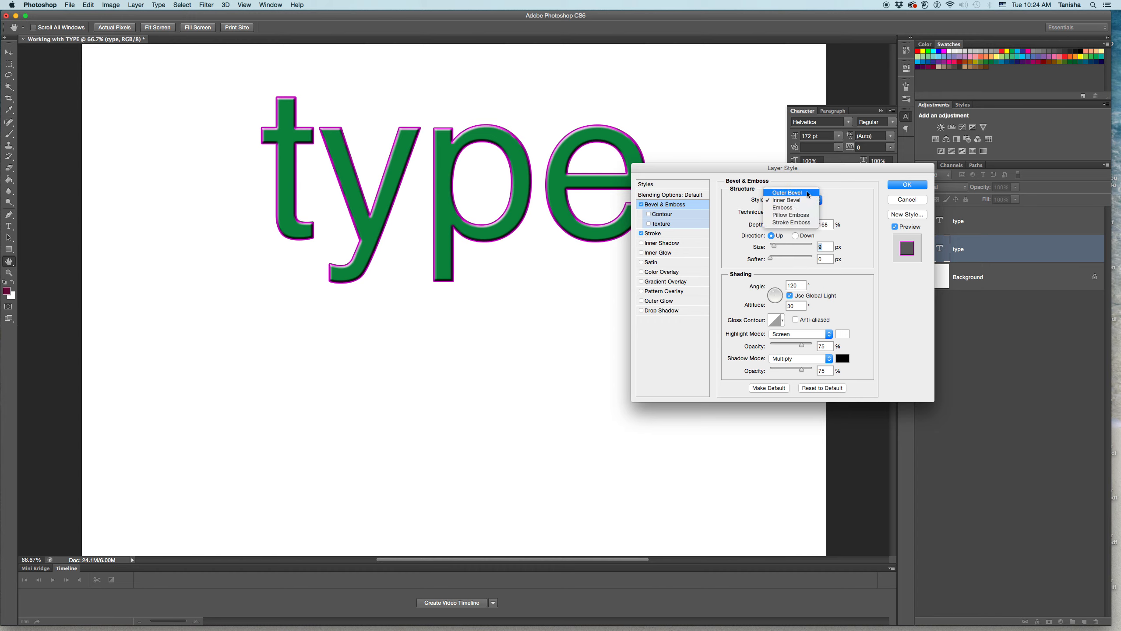
{"action": "left_click", "coordinate": [808, 194]}
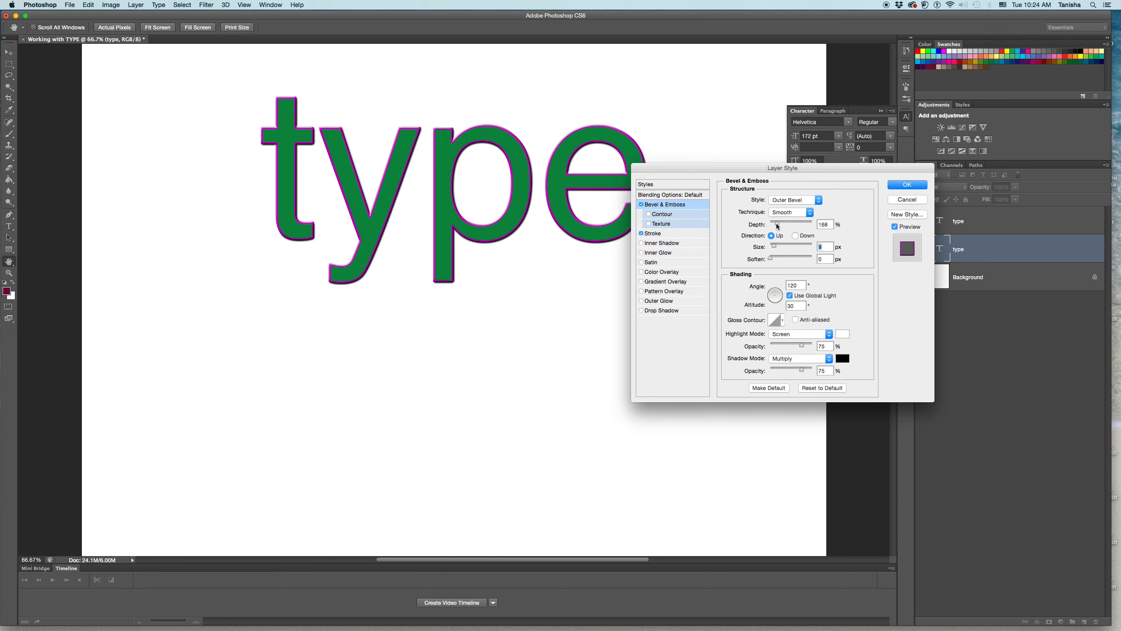
Set the outer bevel's depth to 1000%, try sizes of 27 and 16 px, and set the size to 4 px.
{"action": "left_click_drag", "start_coordinate": [778, 224], "coordinate": [817, 224]}
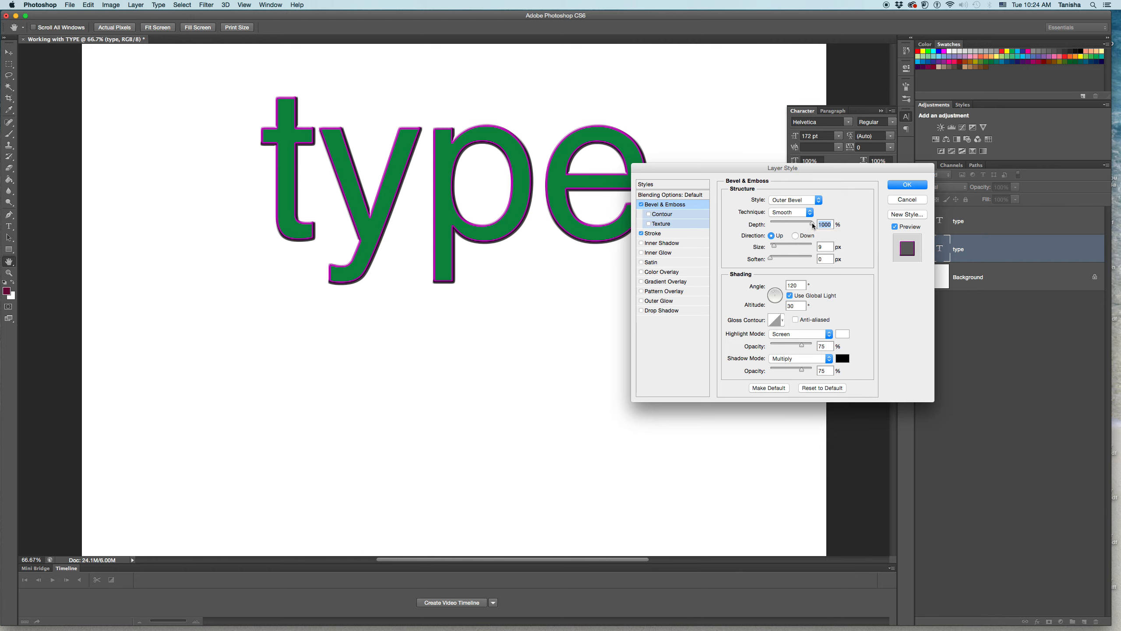
{"action": "left_click_drag", "start_coordinate": [774, 246], "coordinate": [778, 248]}
{"action": "left_click", "coordinate": [778, 246]}
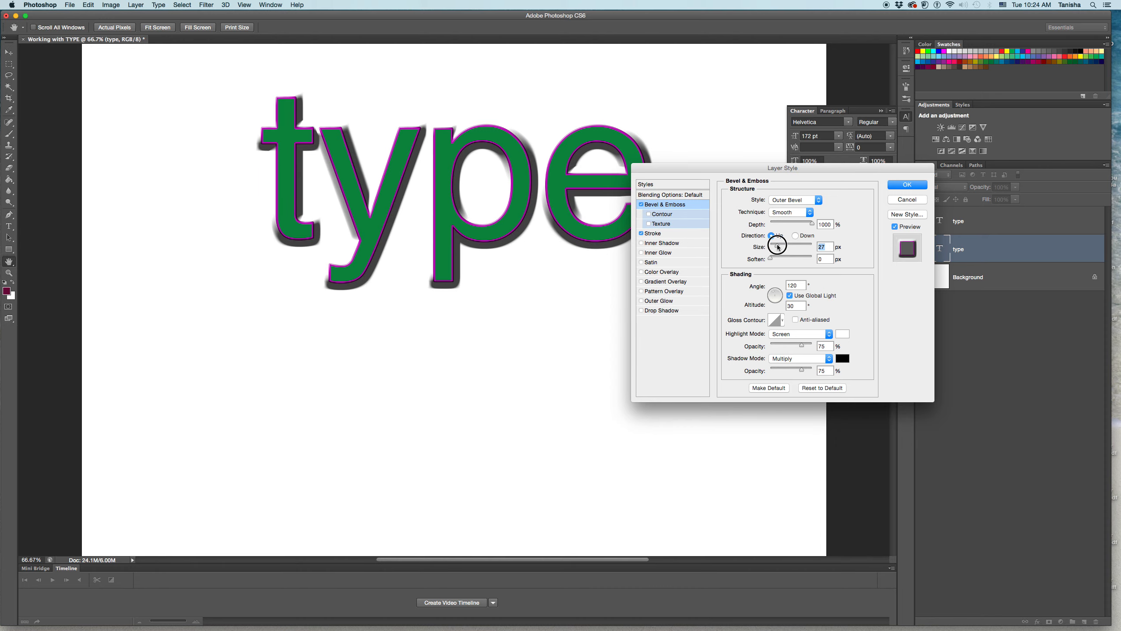
{"action": "left_click_drag", "start_coordinate": [778, 246], "coordinate": [776, 246]}
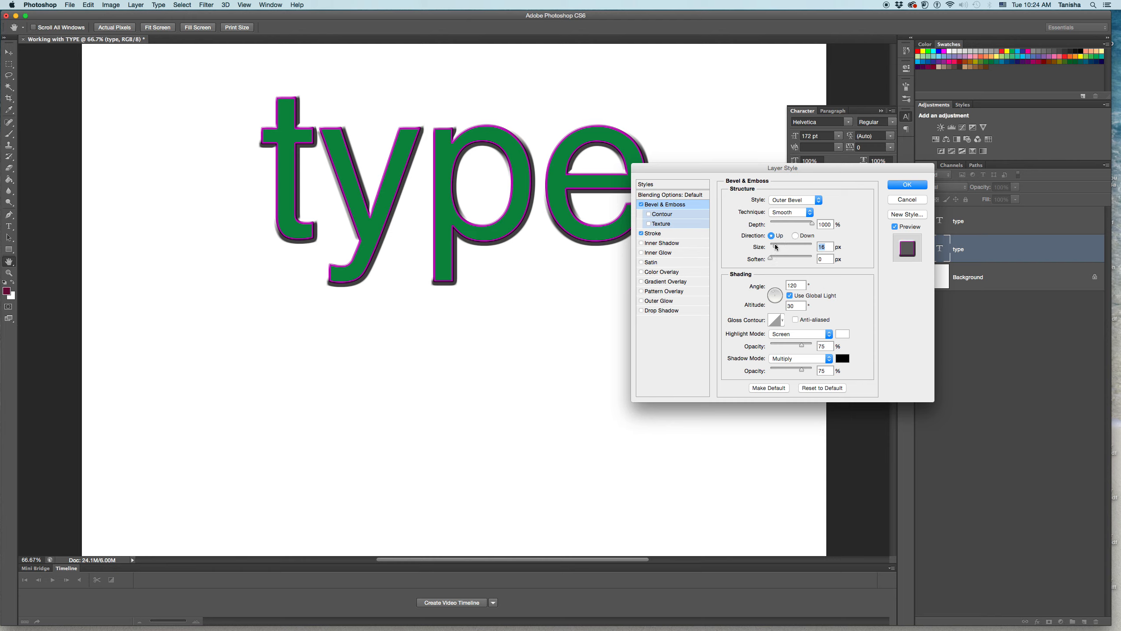
{"action": "left_click_drag", "start_coordinate": [775, 247], "coordinate": [772, 247]}
Switch the bevel style to Emboss, try larger sizes, and set the size to 0 px.
{"action": "left_click", "coordinate": [814, 201]}
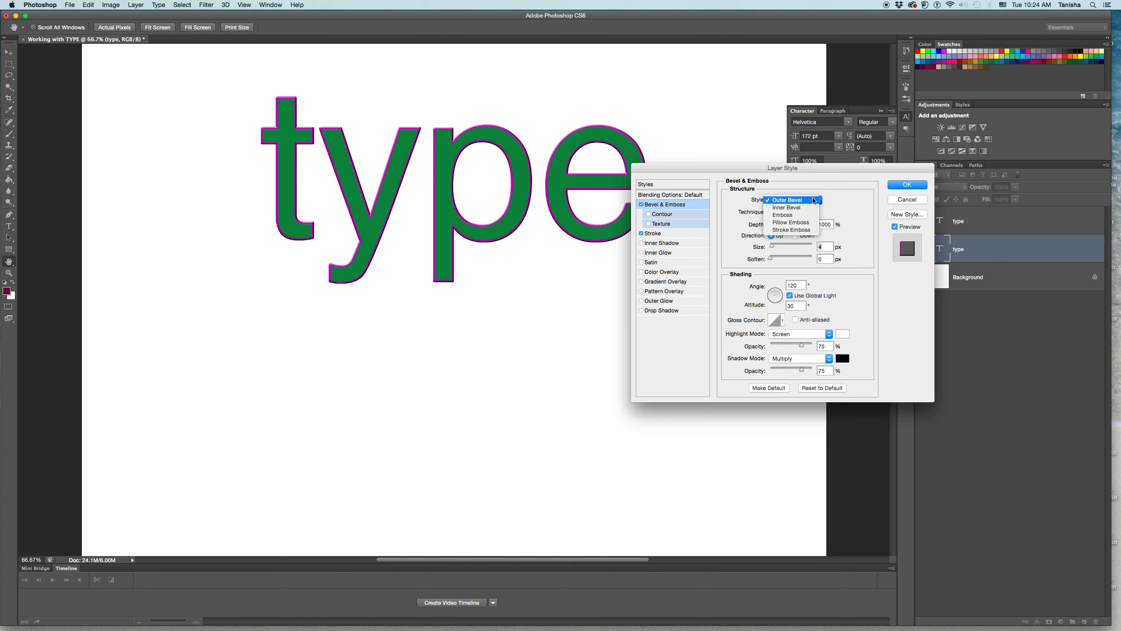
{"action": "left_click", "coordinate": [789, 215]}
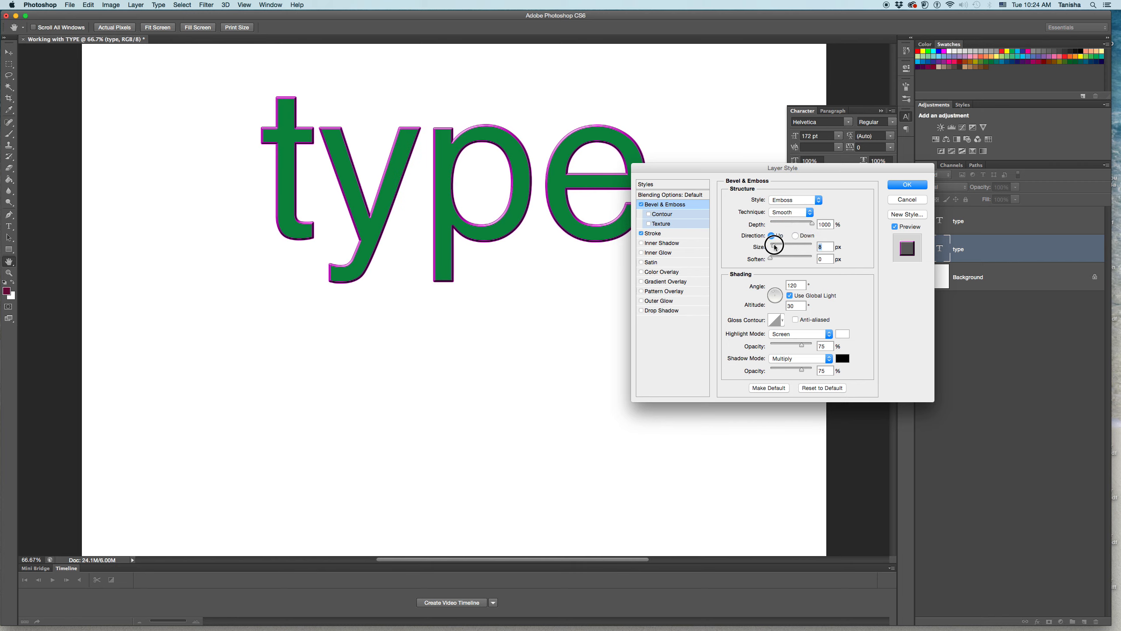
{"action": "left_click_drag", "start_coordinate": [775, 245], "coordinate": [770, 245]}
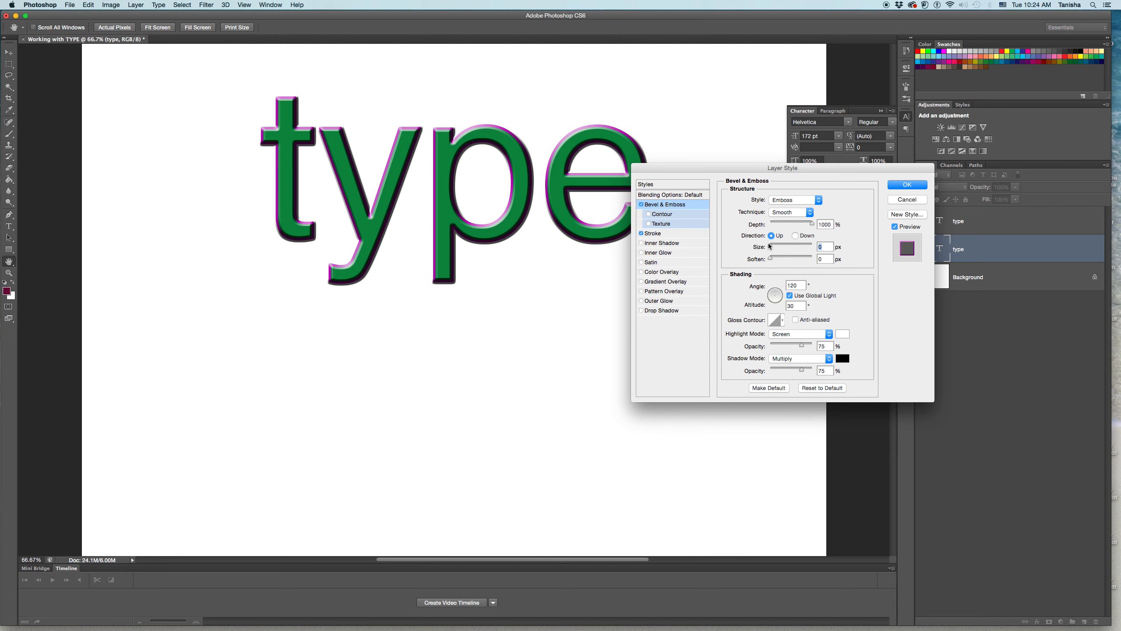
Switch the bevel style to Pillow Emboss, set the size to 18 px and reduce the depth to about 115%.
{"action": "left_click", "coordinate": [804, 199]}
{"action": "left_click", "coordinate": [803, 207]}
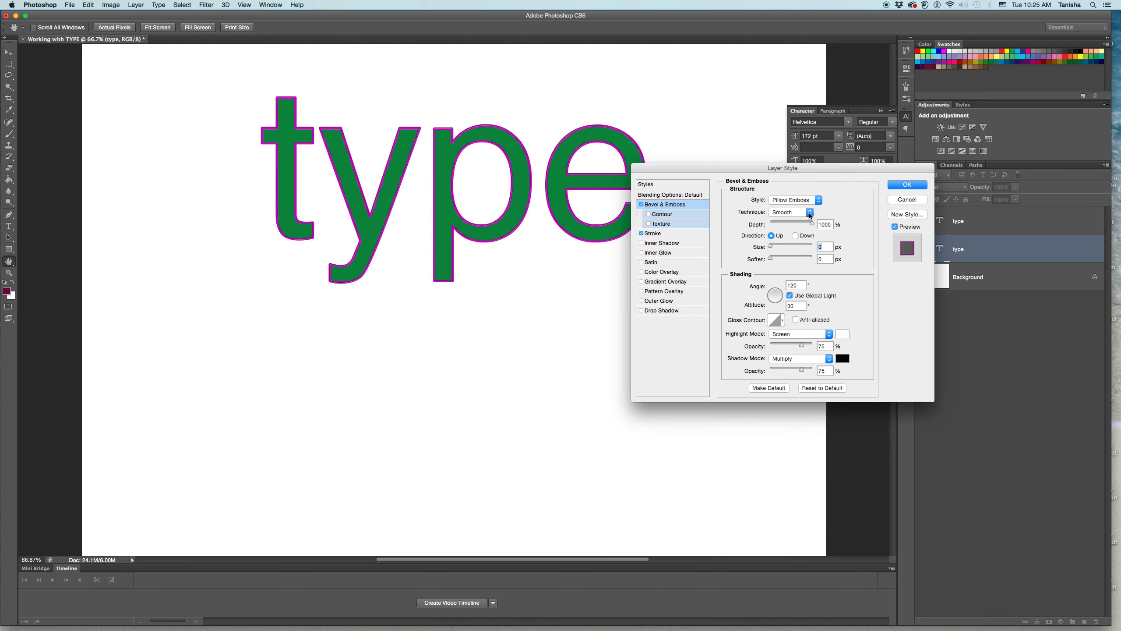
{"action": "left_click_drag", "start_coordinate": [771, 246], "coordinate": [777, 246]}
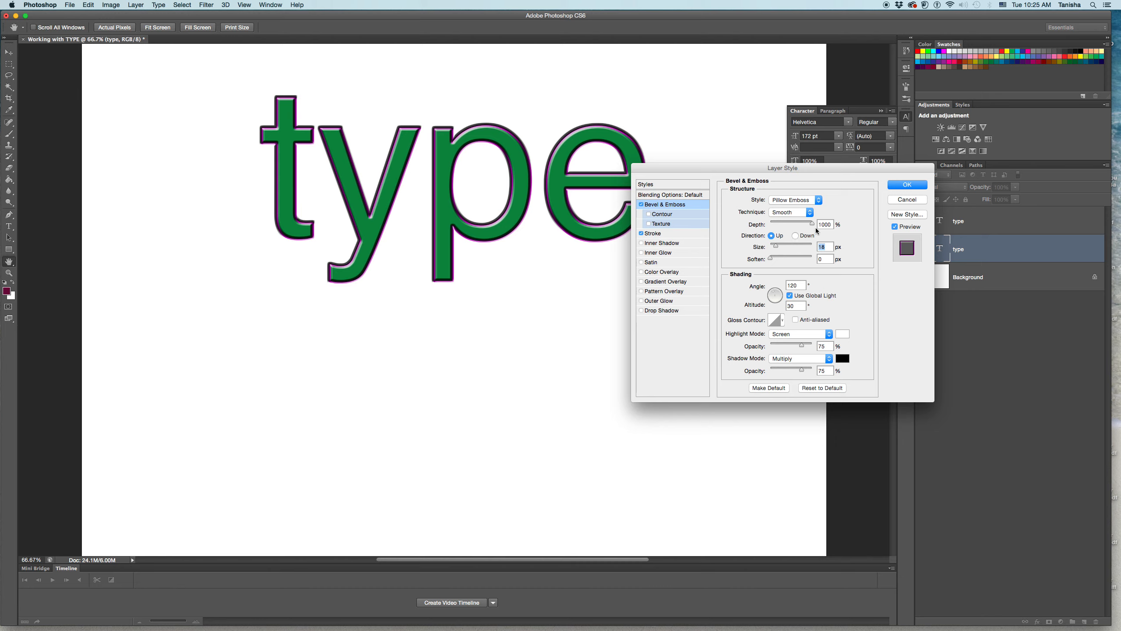
{"action": "left_click_drag", "start_coordinate": [813, 223], "coordinate": [776, 226]}
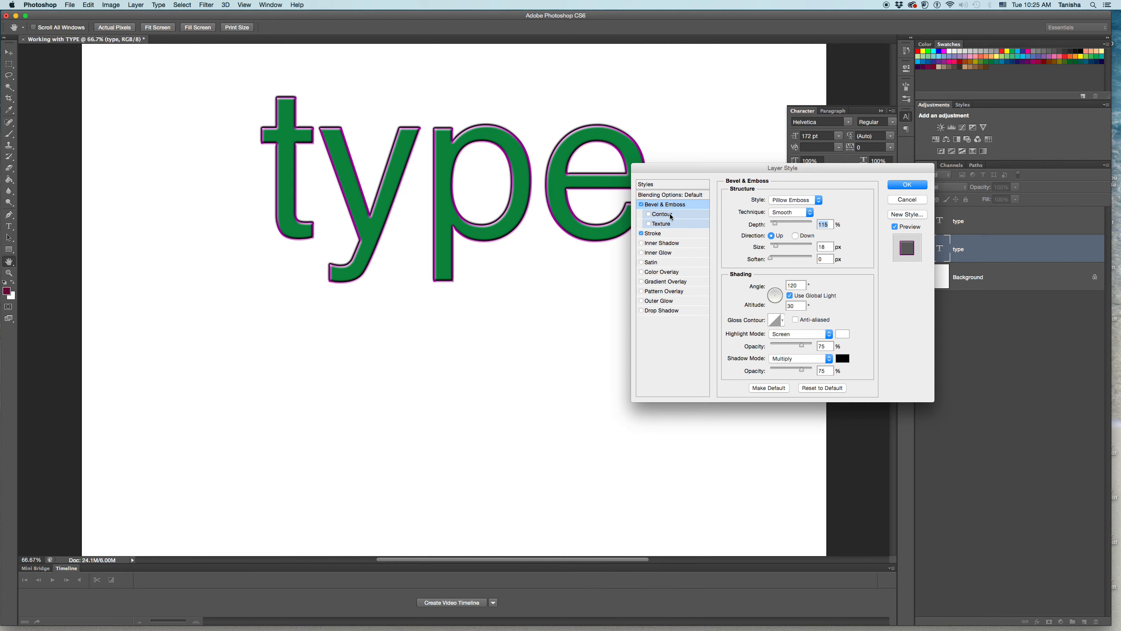
Turn off Stroke and Bevel & Emboss, and try Inner Glow with Stroke on the text before disabling both.
{"action": "left_click", "coordinate": [640, 233]}
{"action": "left_click", "coordinate": [641, 205]}
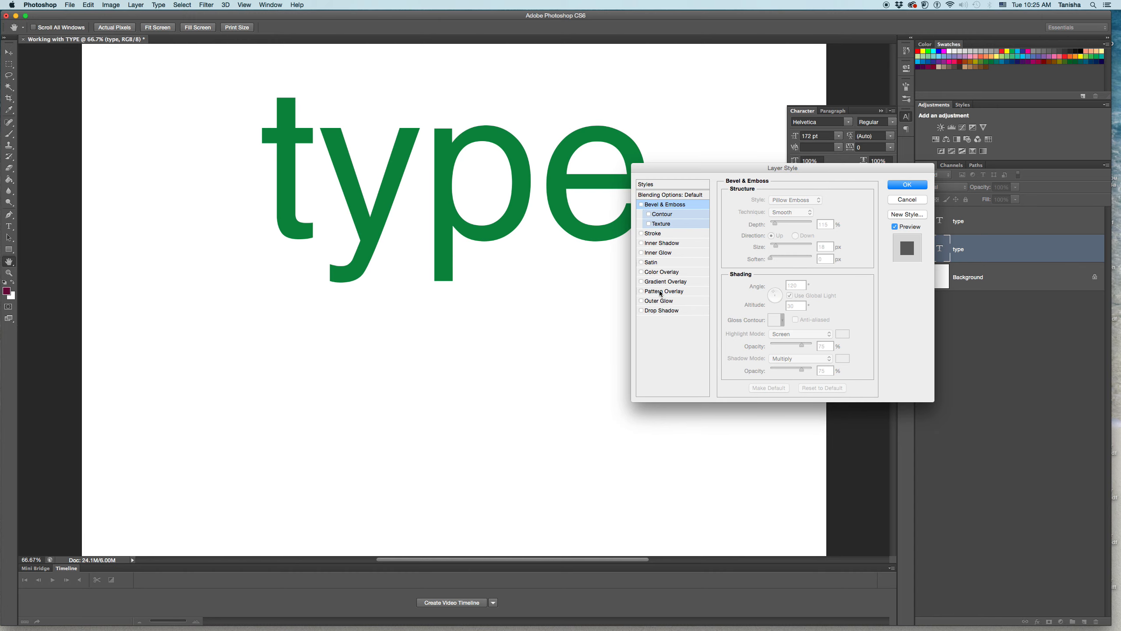
{"action": "left_click", "coordinate": [655, 253]}
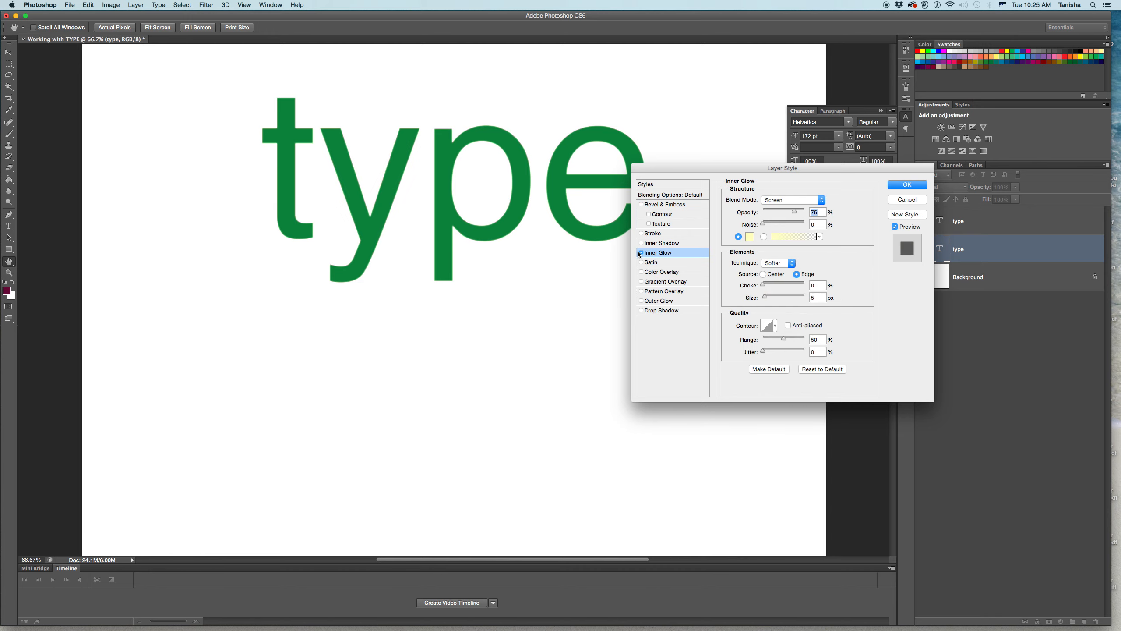
{"action": "left_click", "coordinate": [641, 234]}
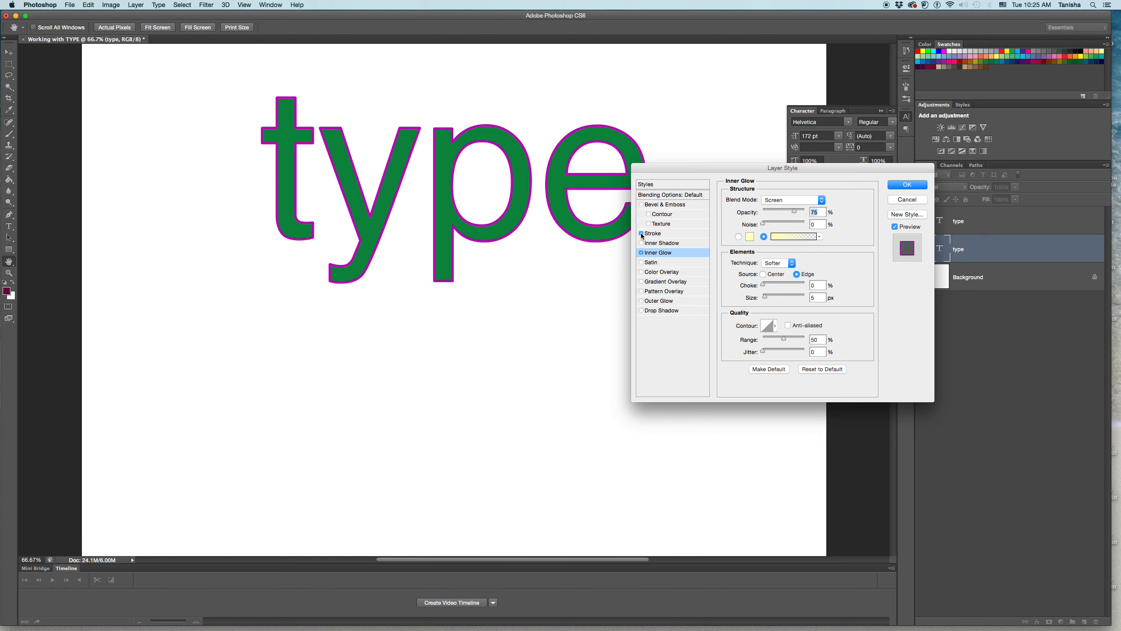
{"action": "left_click", "coordinate": [641, 233]}
{"action": "left_click", "coordinate": [641, 252]}
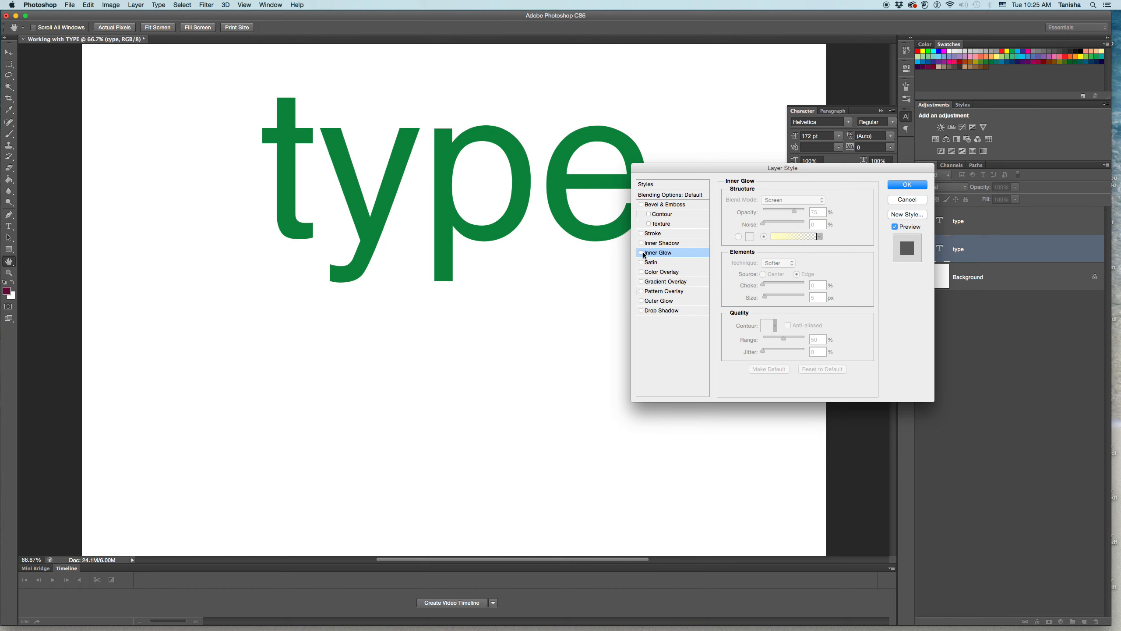
Enable Outer Glow on the text and set the glow color to a bright orange.
{"action": "left_click", "coordinate": [642, 301]}
{"action": "left_click", "coordinate": [652, 302]}
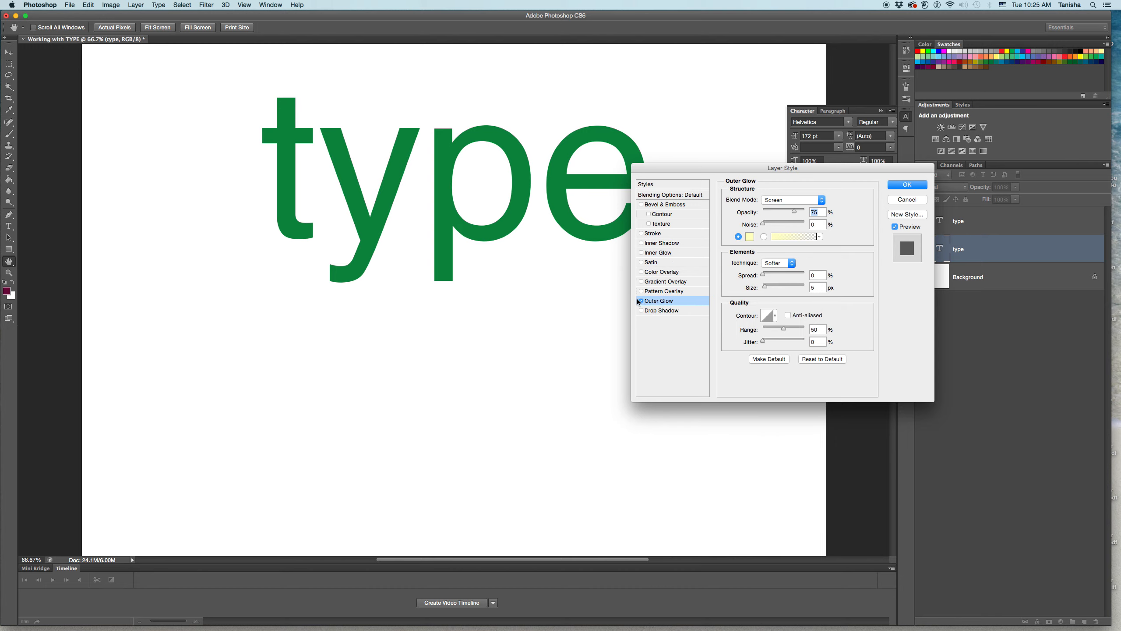
{"action": "left_click", "coordinate": [749, 237]}
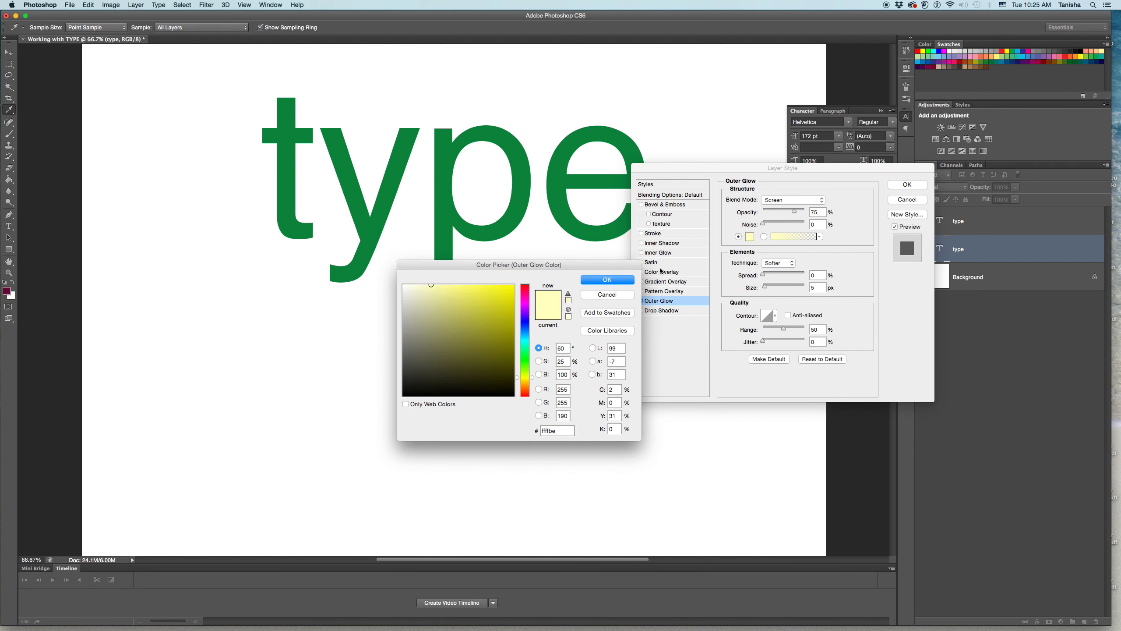
{"action": "left_click", "coordinate": [465, 366]}
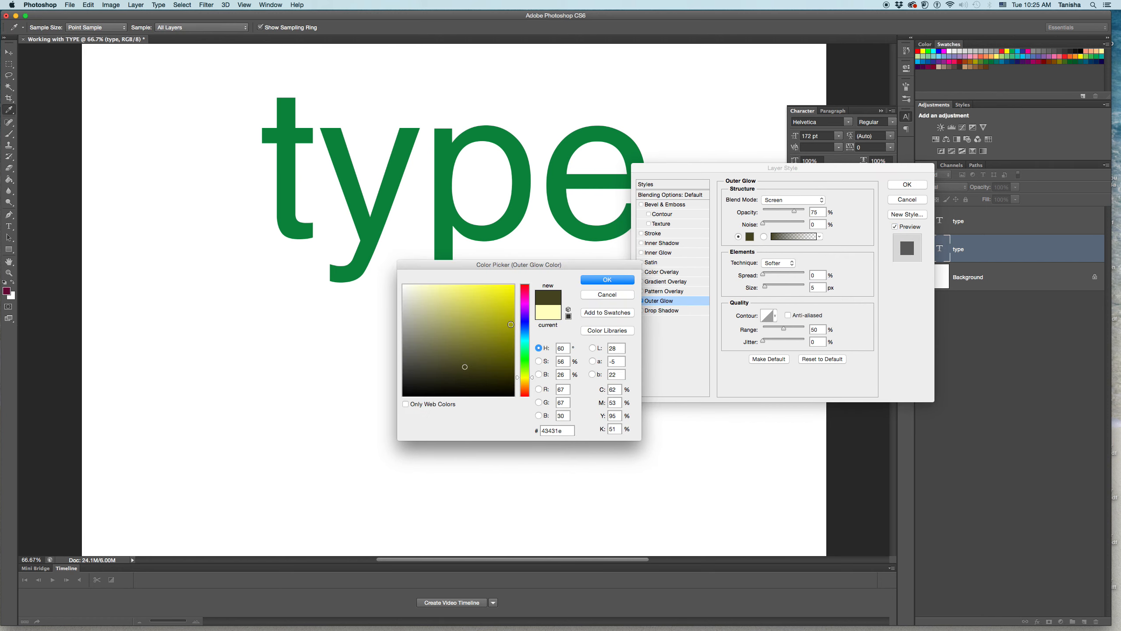
{"action": "left_click_drag", "start_coordinate": [528, 378], "coordinate": [528, 383]}
{"action": "left_click", "coordinate": [507, 286]}
{"action": "left_click", "coordinate": [508, 313]}
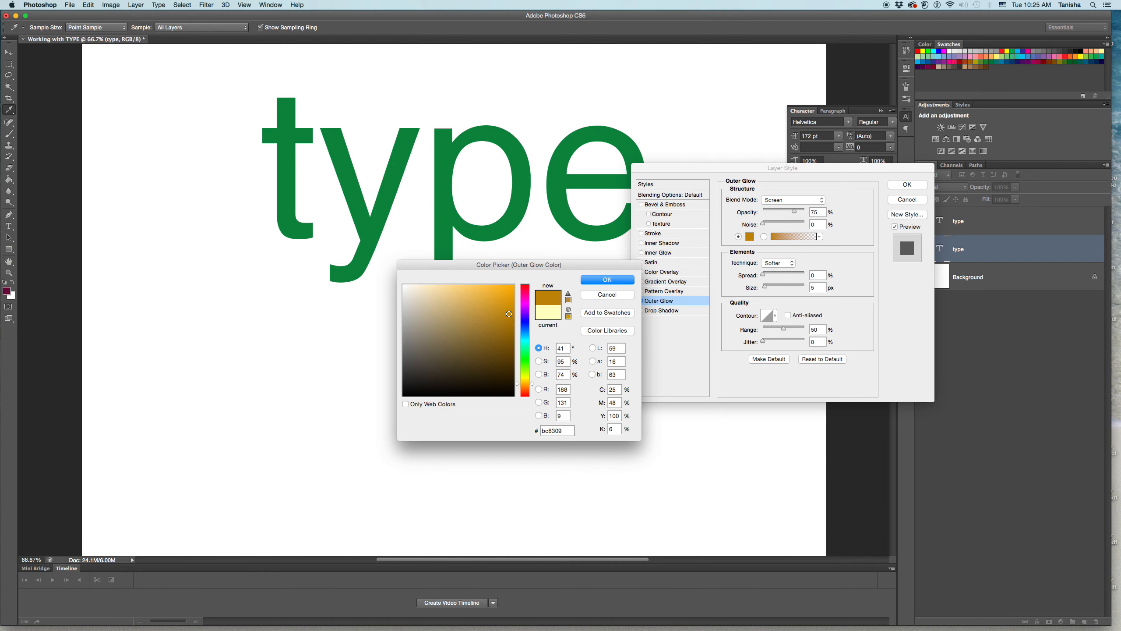
{"action": "left_click", "coordinate": [509, 296]}
{"action": "left_click", "coordinate": [607, 279]}
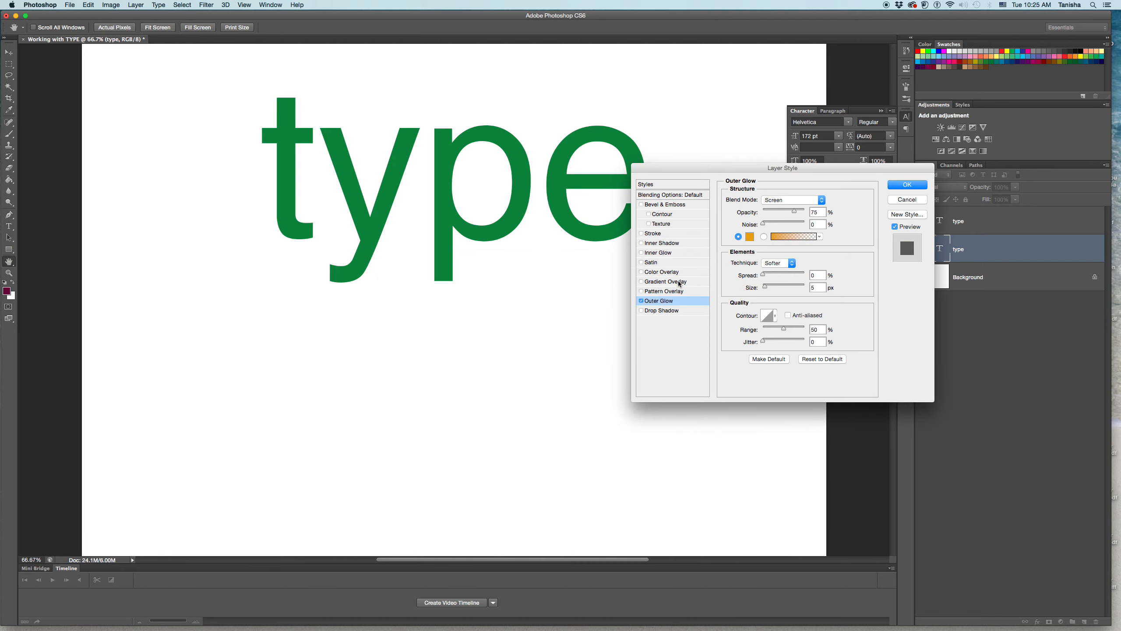
Try the outer glow with the Darken blend mode and a size of 38 px, and discard the layer style changes.
{"action": "left_click", "coordinate": [809, 200]}
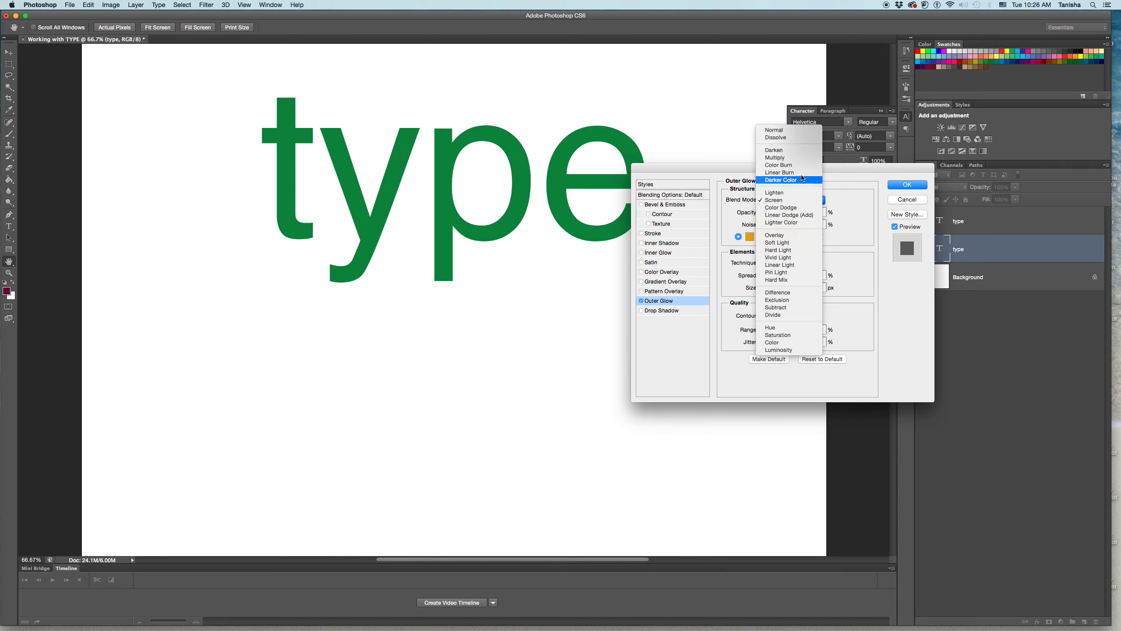
{"action": "left_click", "coordinate": [799, 151]}
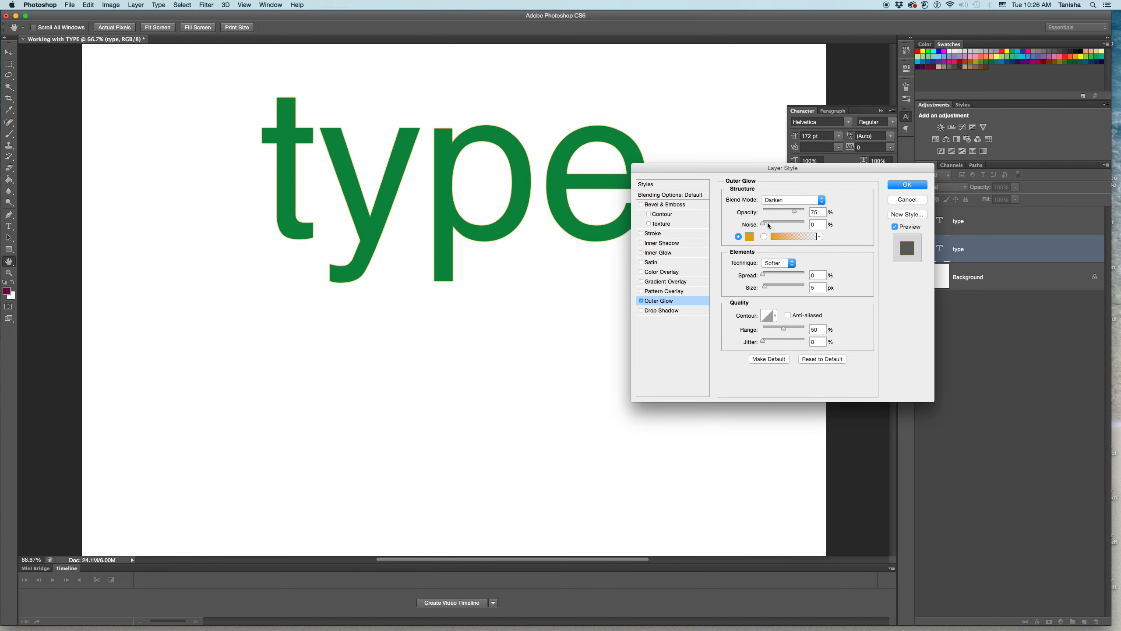
{"action": "left_click_drag", "start_coordinate": [770, 287], "coordinate": [772, 288]}
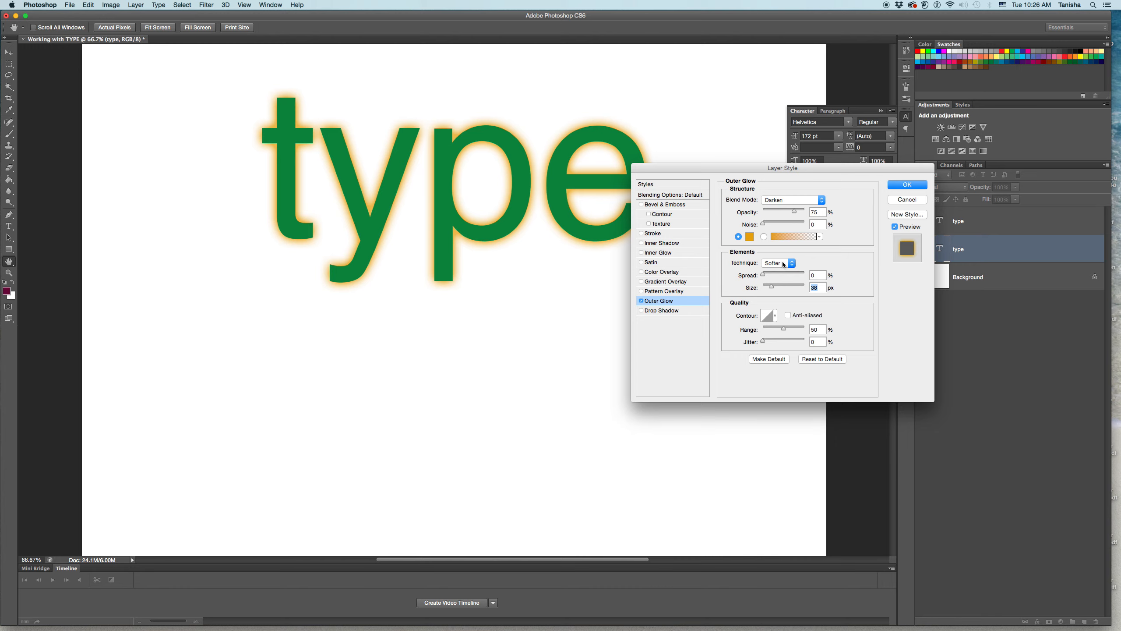
{"action": "left_click", "coordinate": [913, 200]}
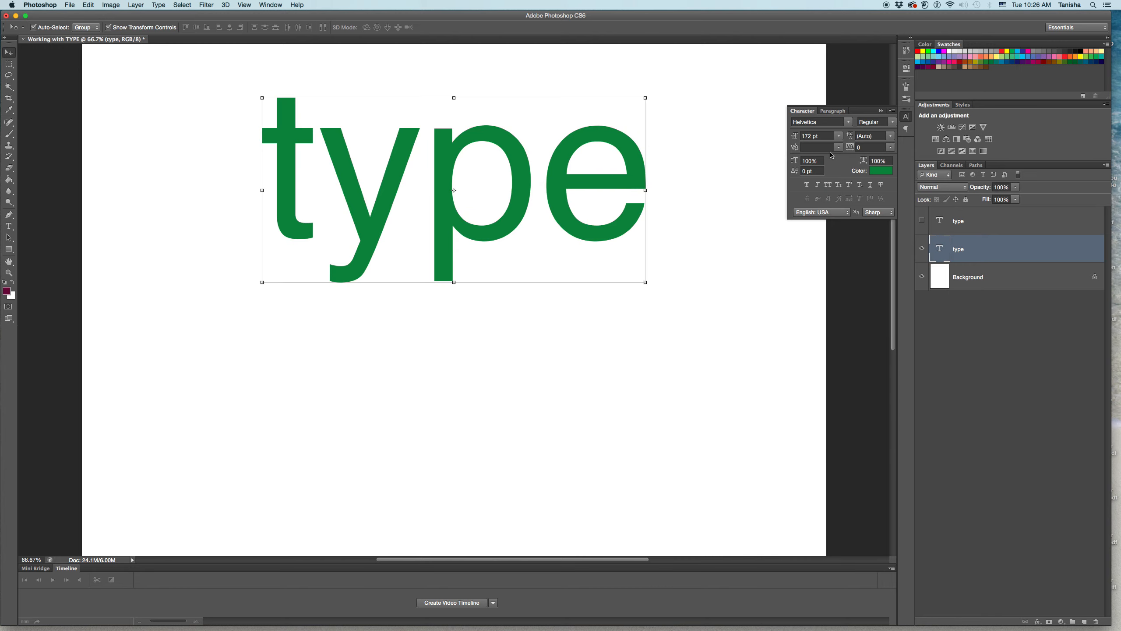